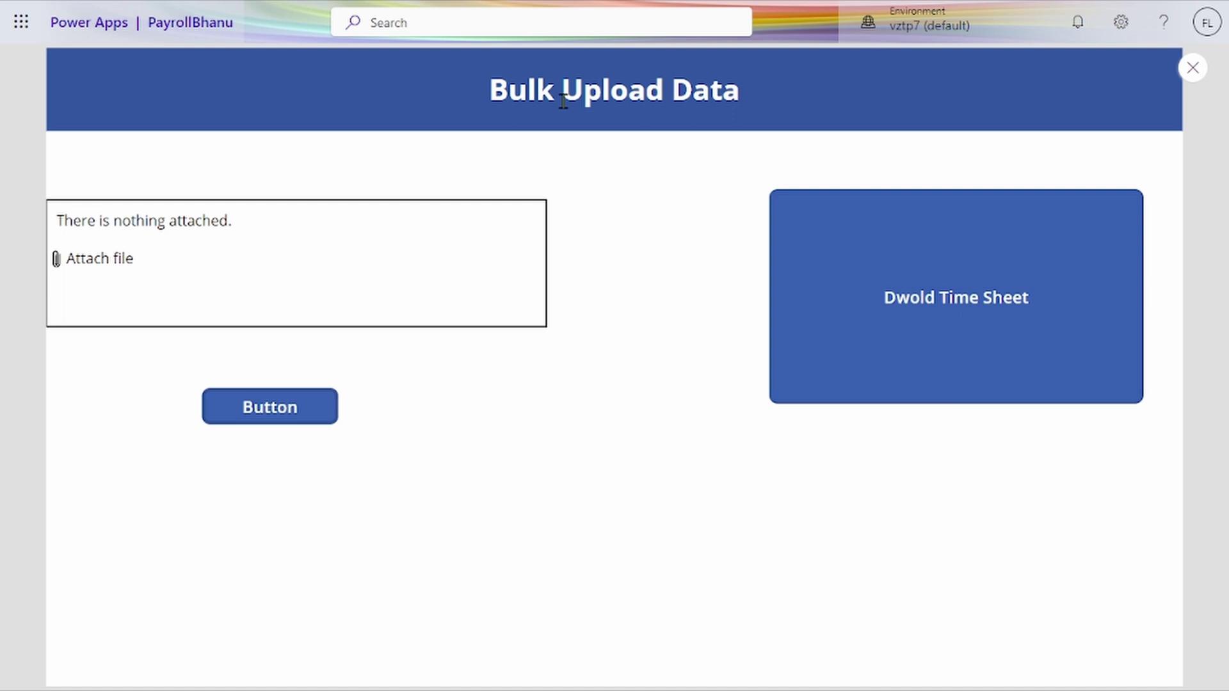
Switch to the Book6R workbook in Excel, examine its Date, paycode and Hourse table, and return to Power Apps.
key("alt+Tab")
key("alt+Tab")
key("alt+Tab")
key("alt+Tab")
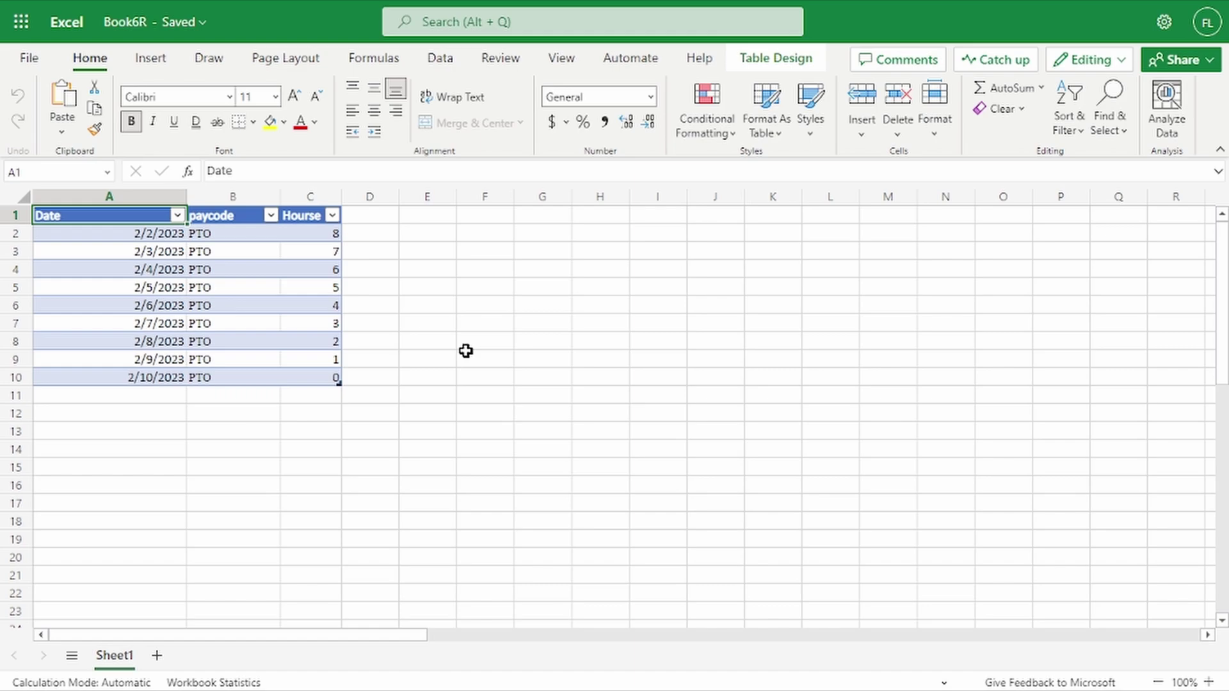
key("alt+Tab")
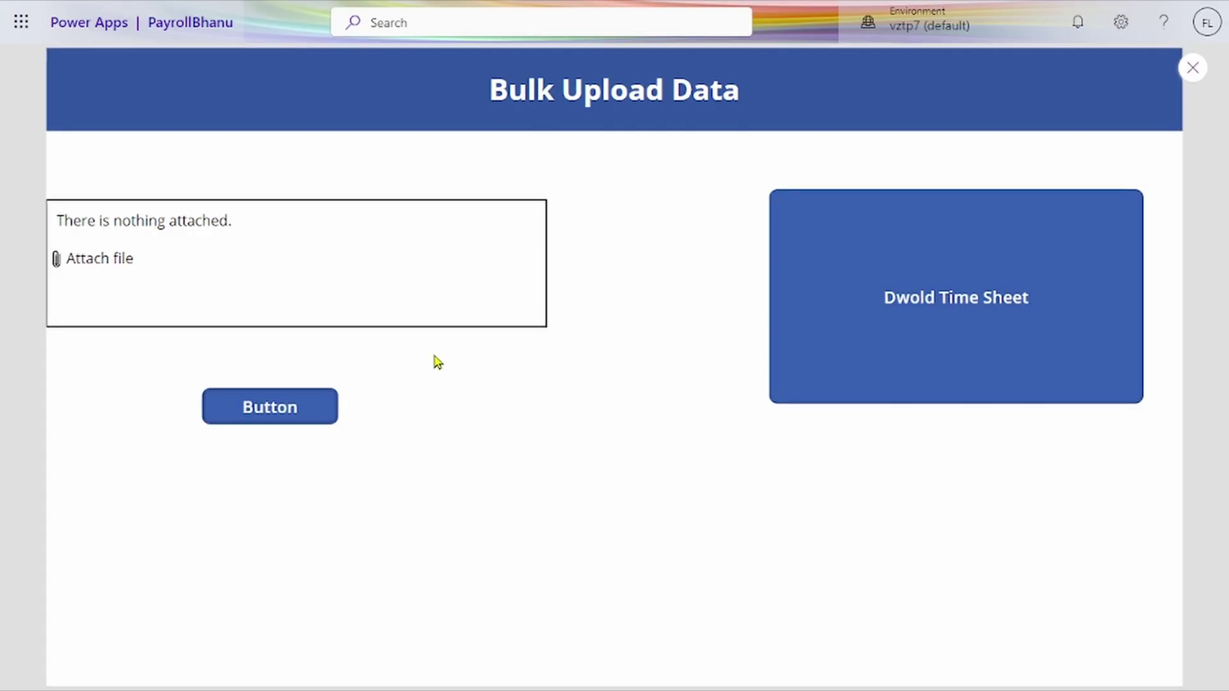
Switch to the SharePoint TimeSheet list on the Payroll site and examine its columns and items.
key("alt+Tab")
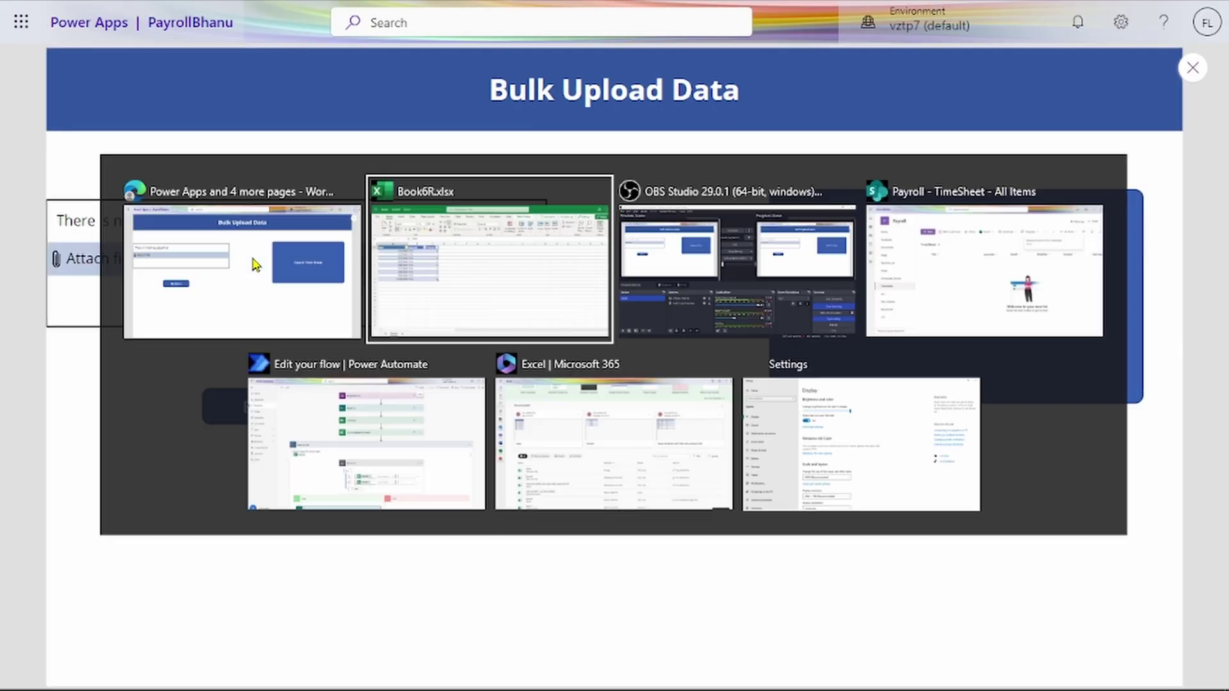
key("alt+Tab")
key("alt+Tab")
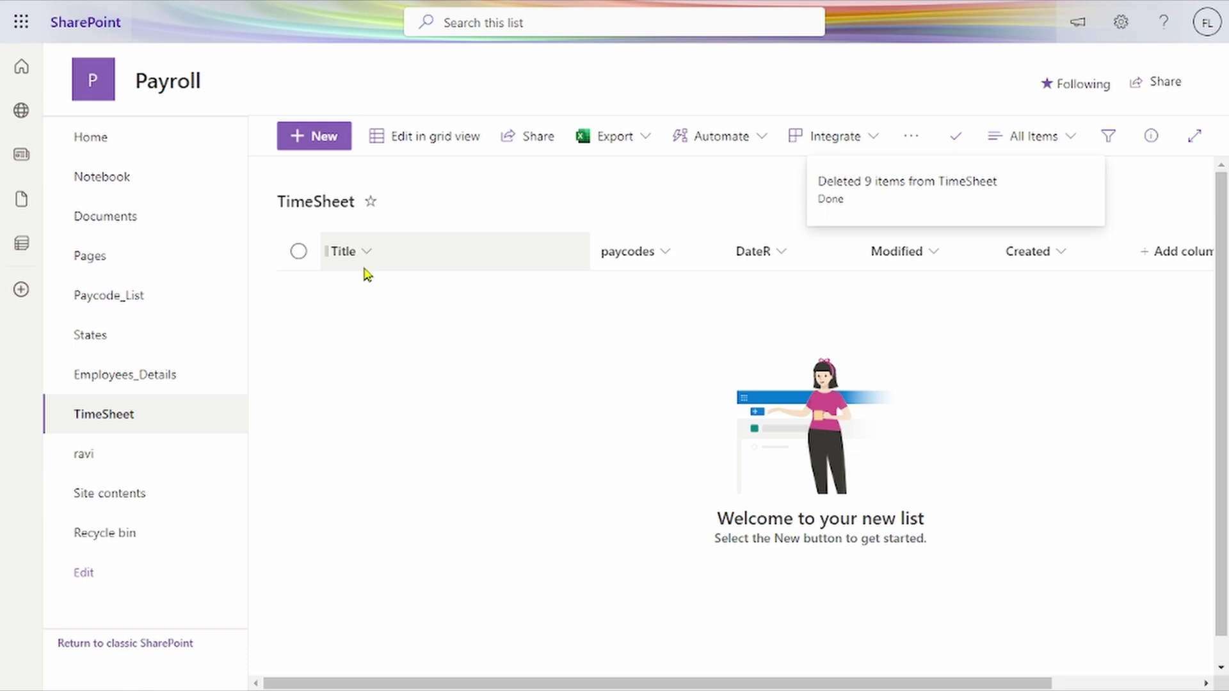
Switch to the Power Apps Bulk Upload Data screen, attach Book6R from the Downloads folder and submit it.
key("alt+Tab")
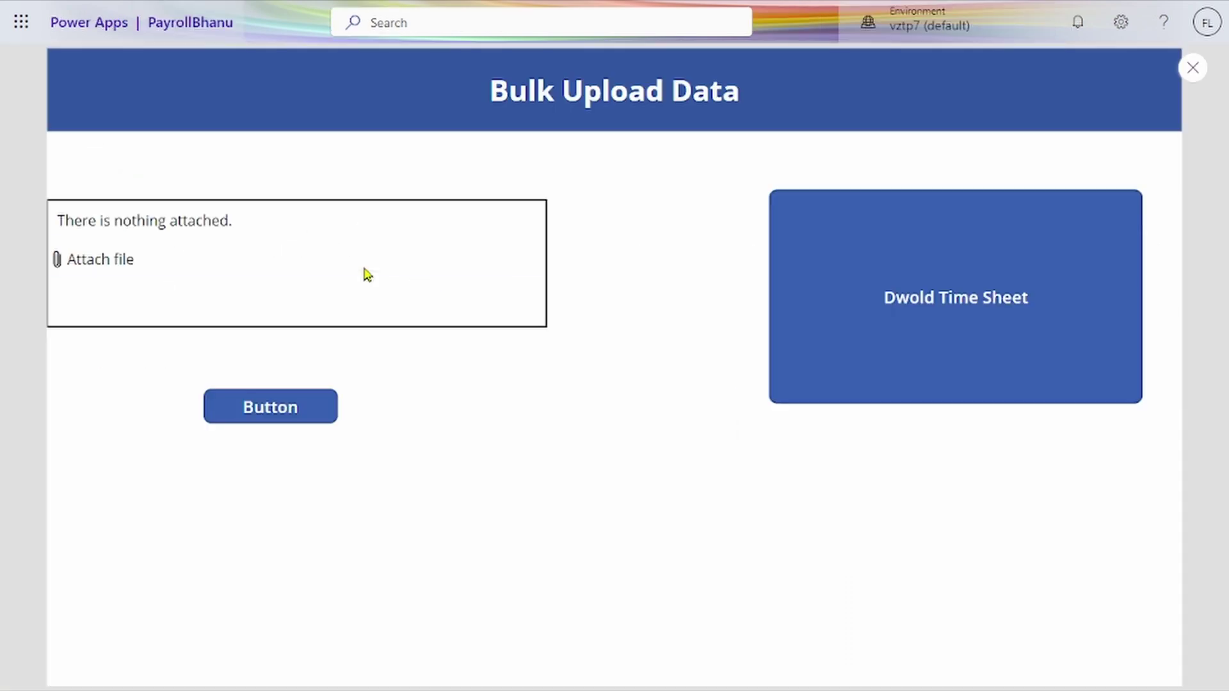
left_click(331, 269)
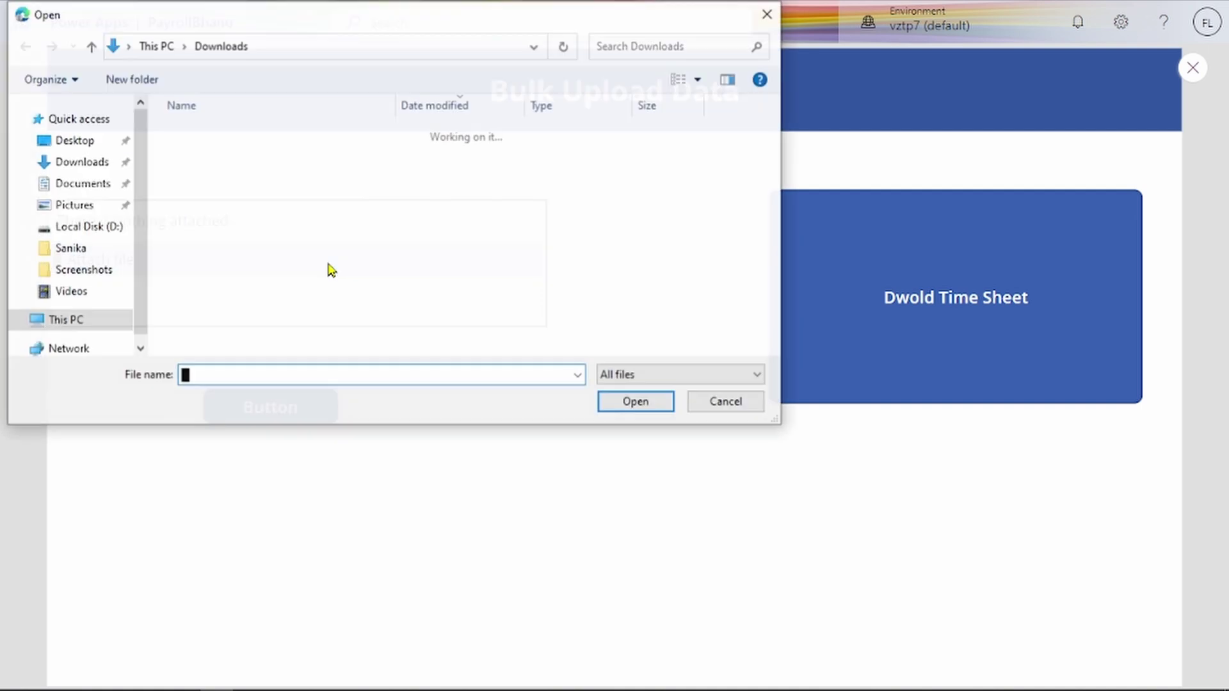
left_click(279, 224)
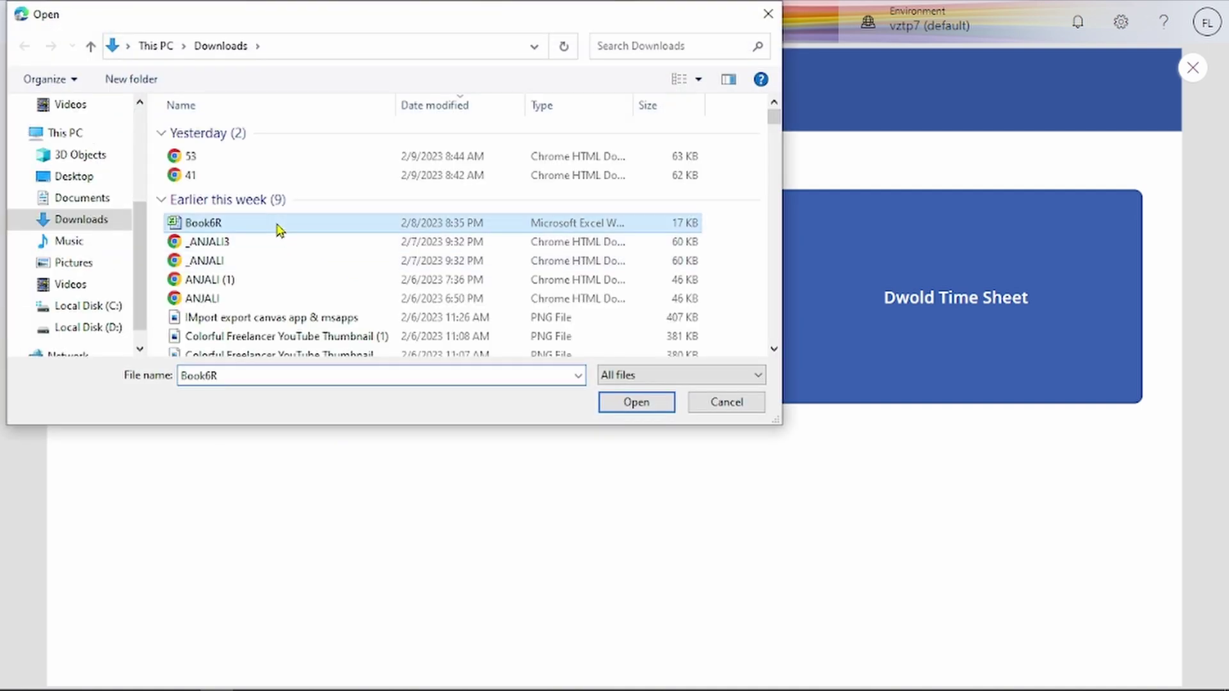
left_click(652, 417)
left_click(314, 407)
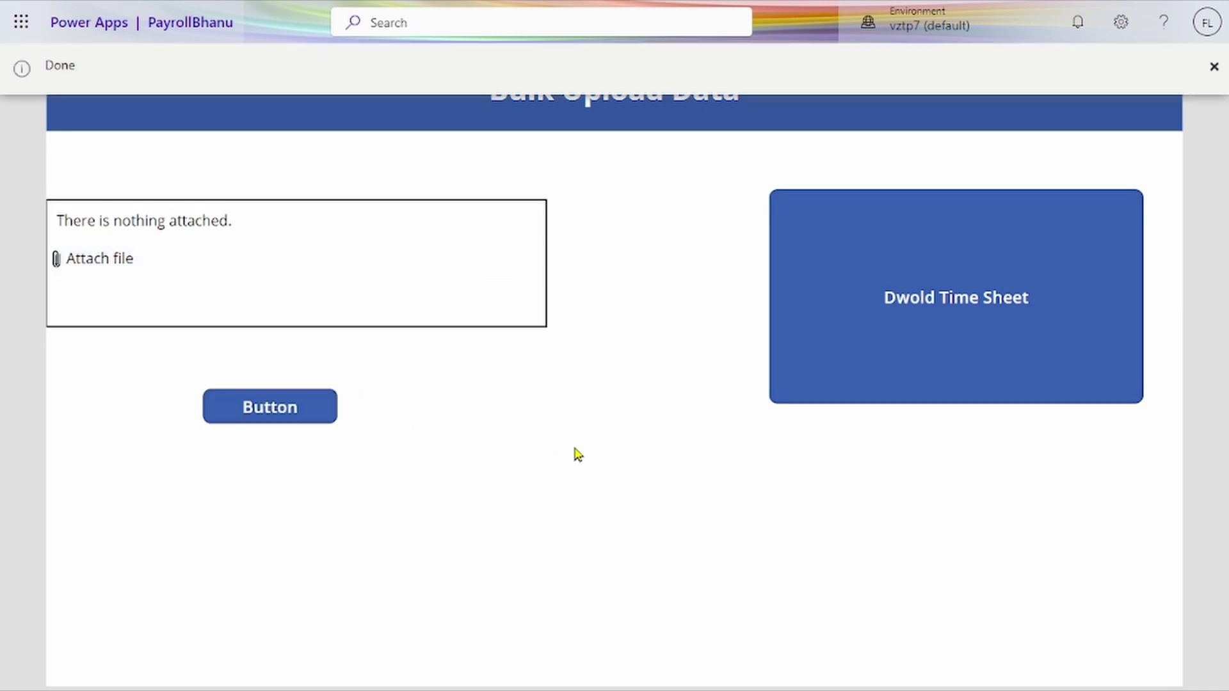
Switch to the SharePoint TimeSheet list and reload it to check the uploaded rows.
key("alt+Tab")
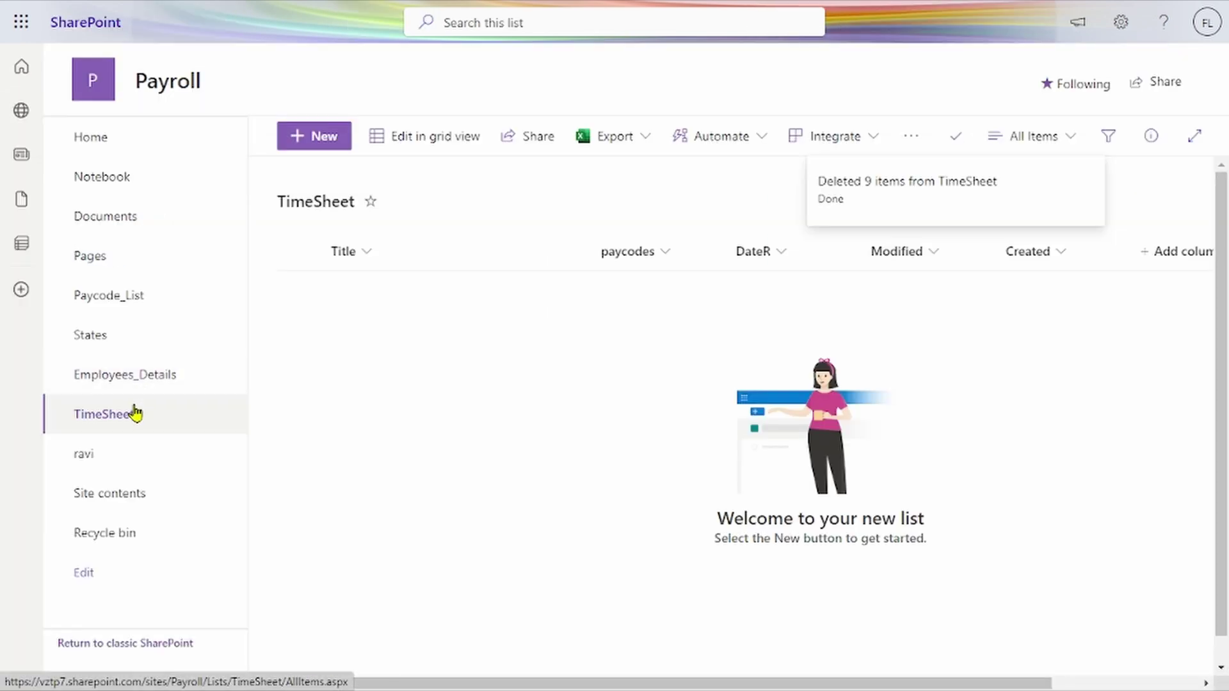
left_click(135, 413)
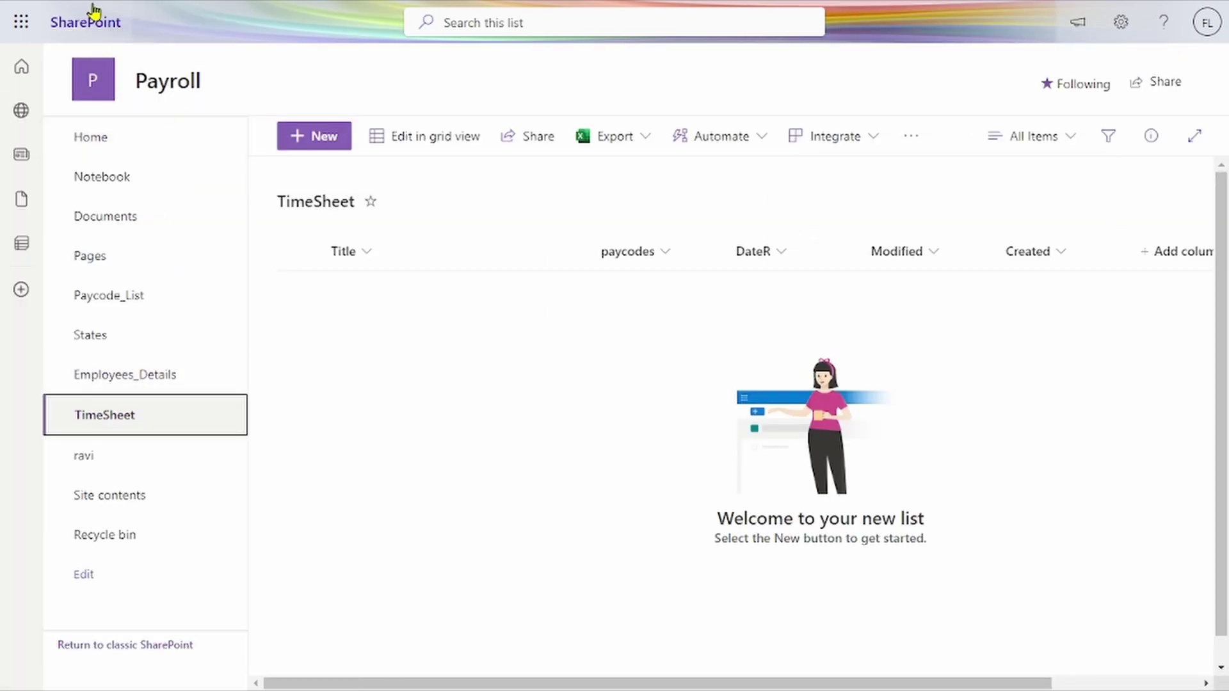
mouse_move(51, 7)
left_click(65, 44)
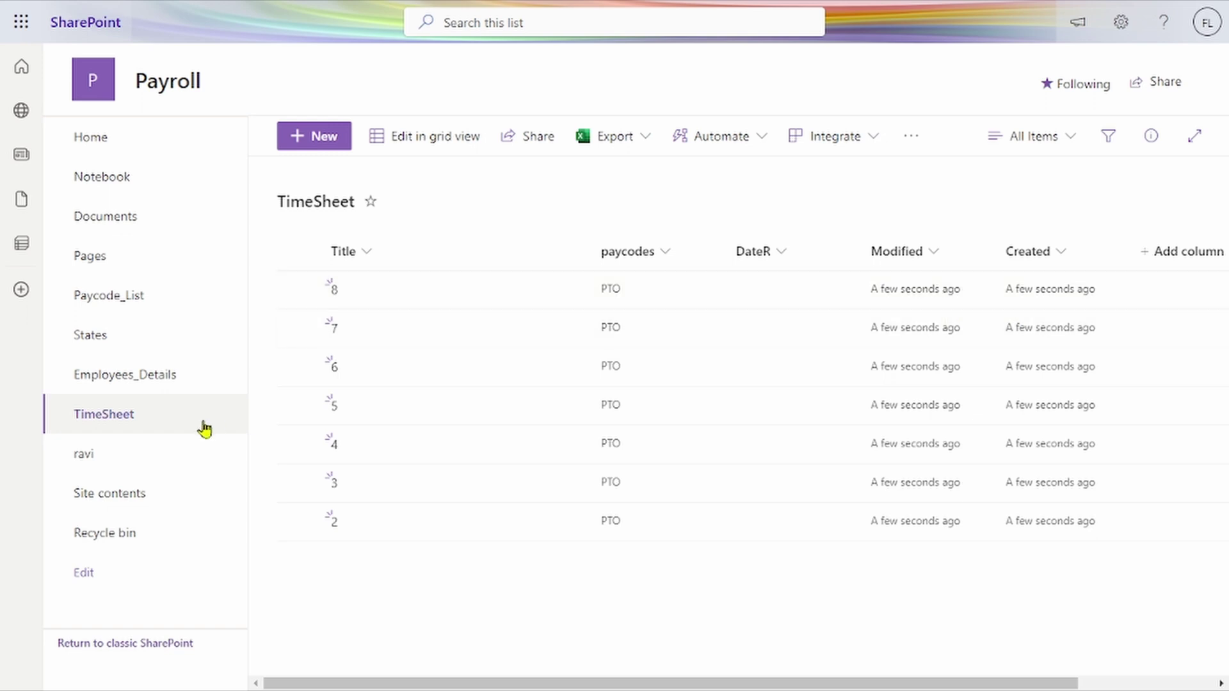
Switch to the flow in Power Automate and examine the PowerApps (V2) trigger's File Content input and available input types.
mouse_move(3, 291)
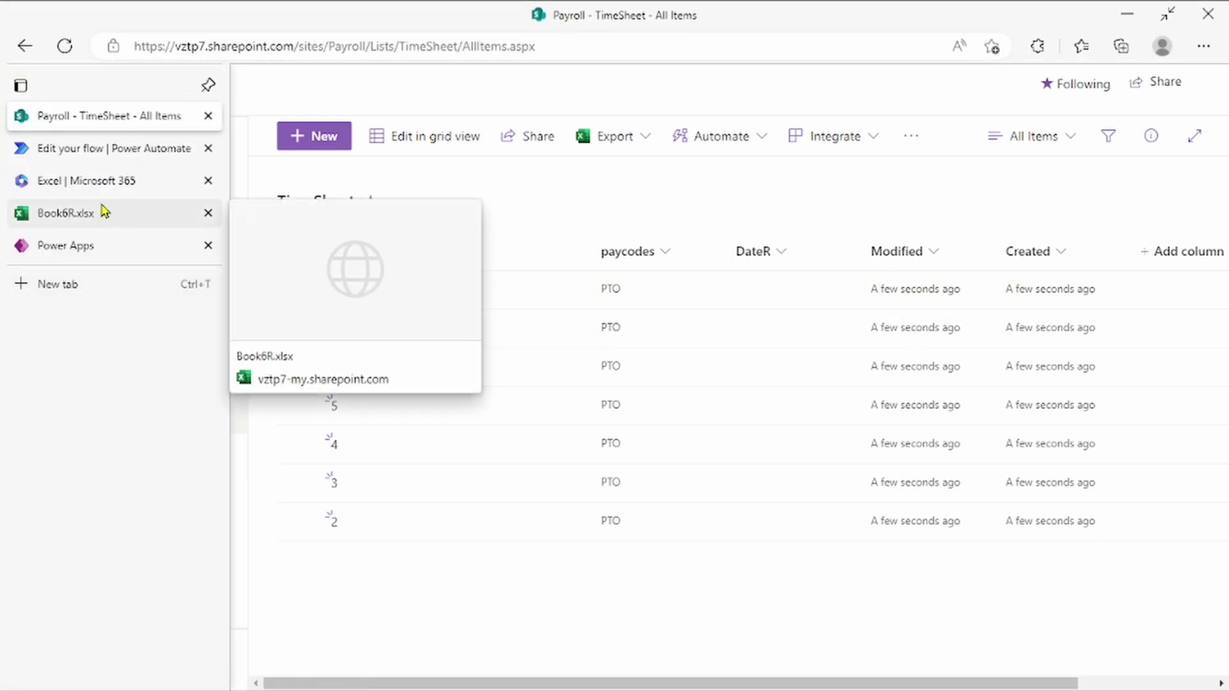
left_click(123, 150)
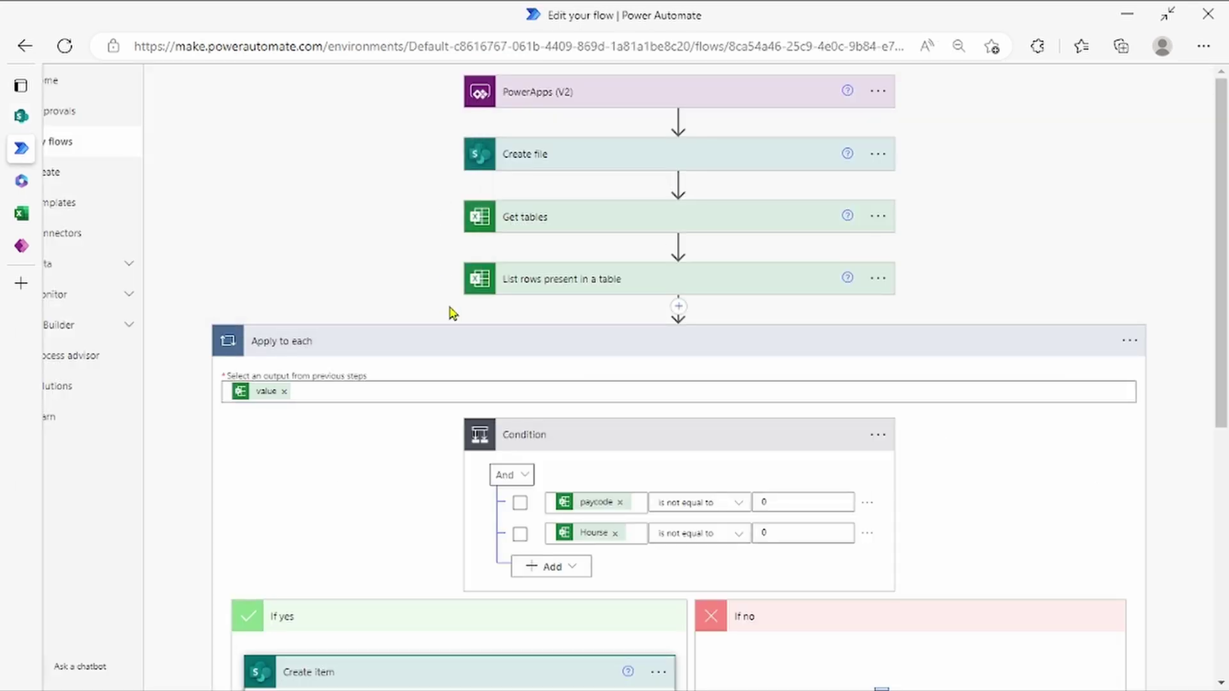
left_click(466, 355)
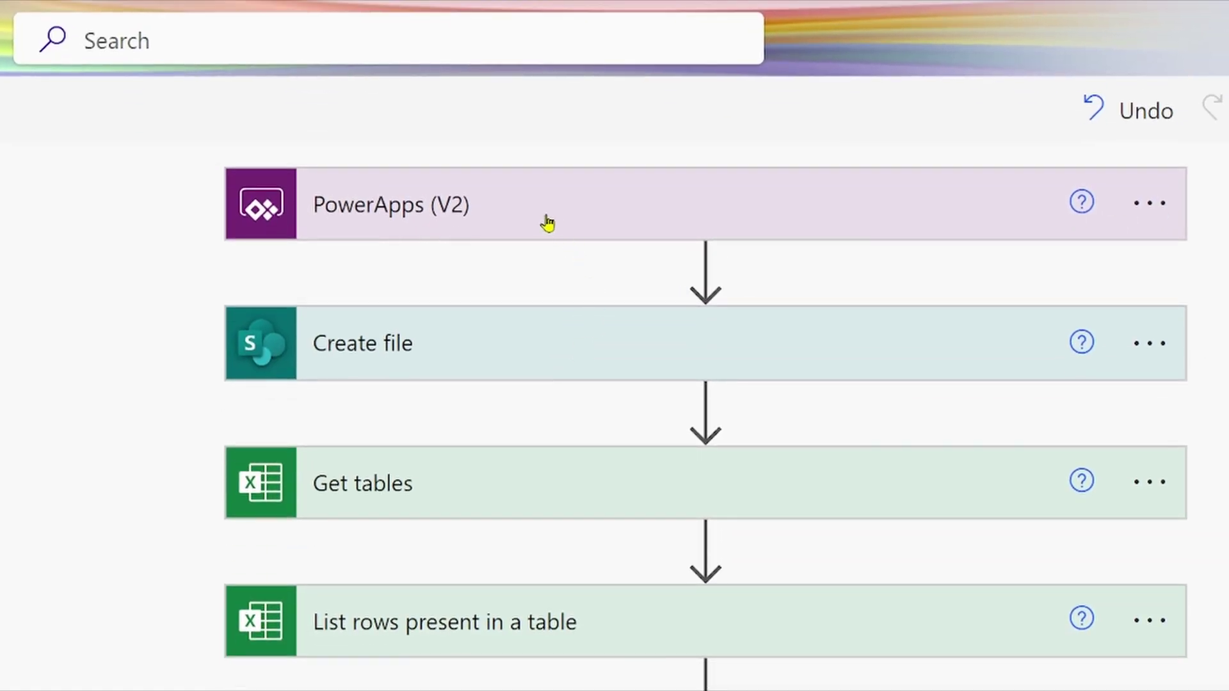
left_click(548, 224)
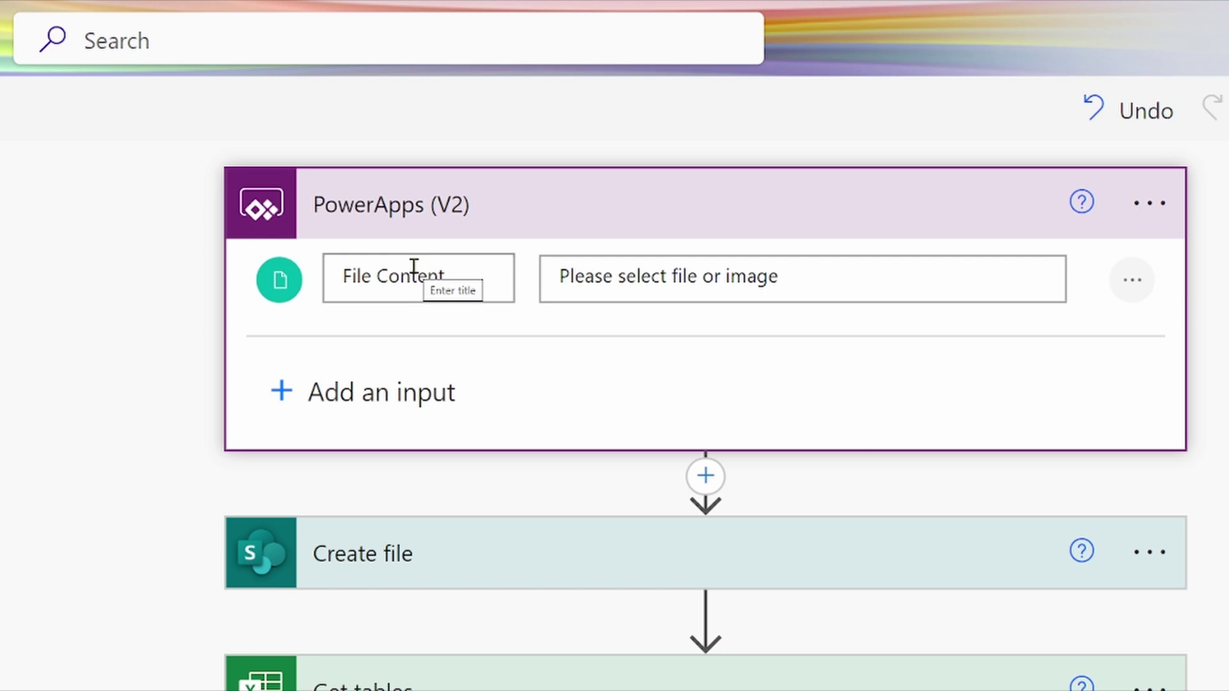
left_click(335, 387)
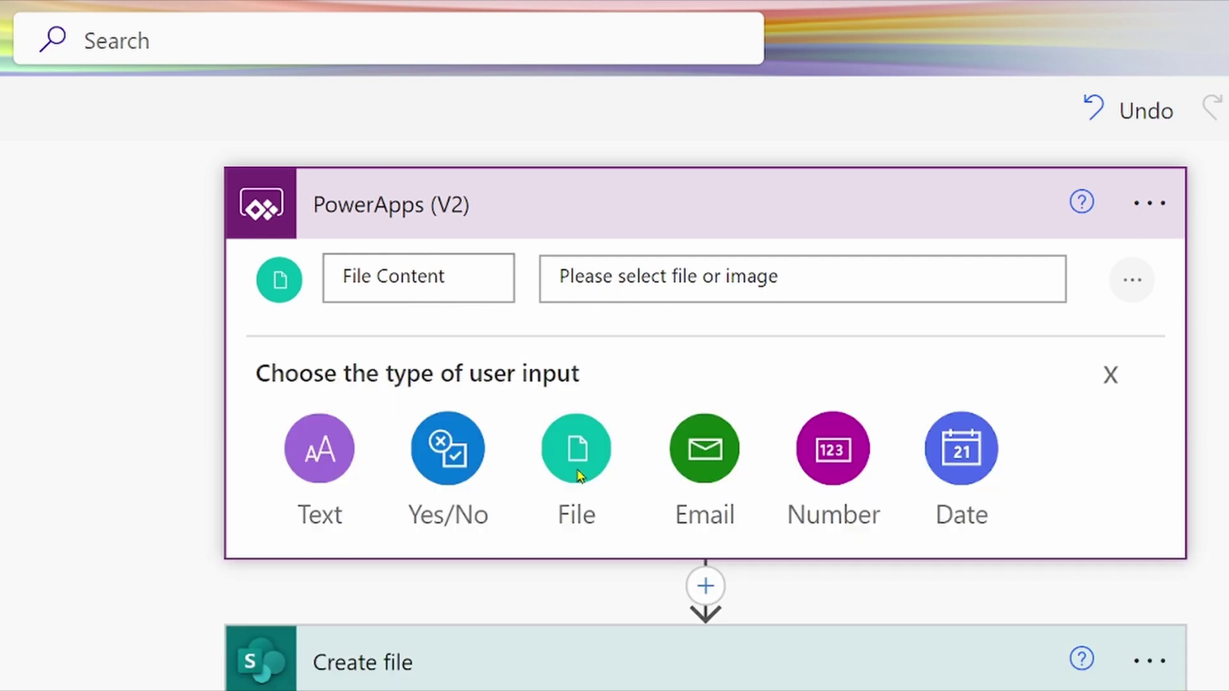
Expand the Create file action and browse the Payroll site's folders to find ravi for the folder path.
scroll(450, 461, "right", 1)
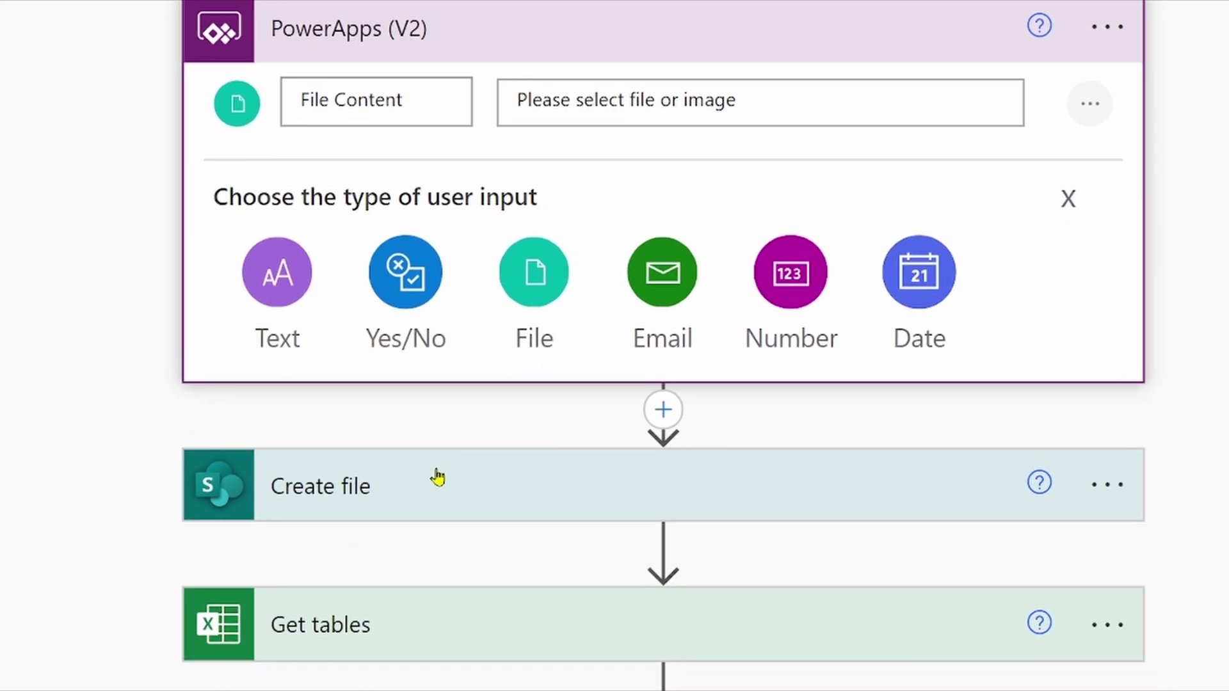
left_click(438, 477)
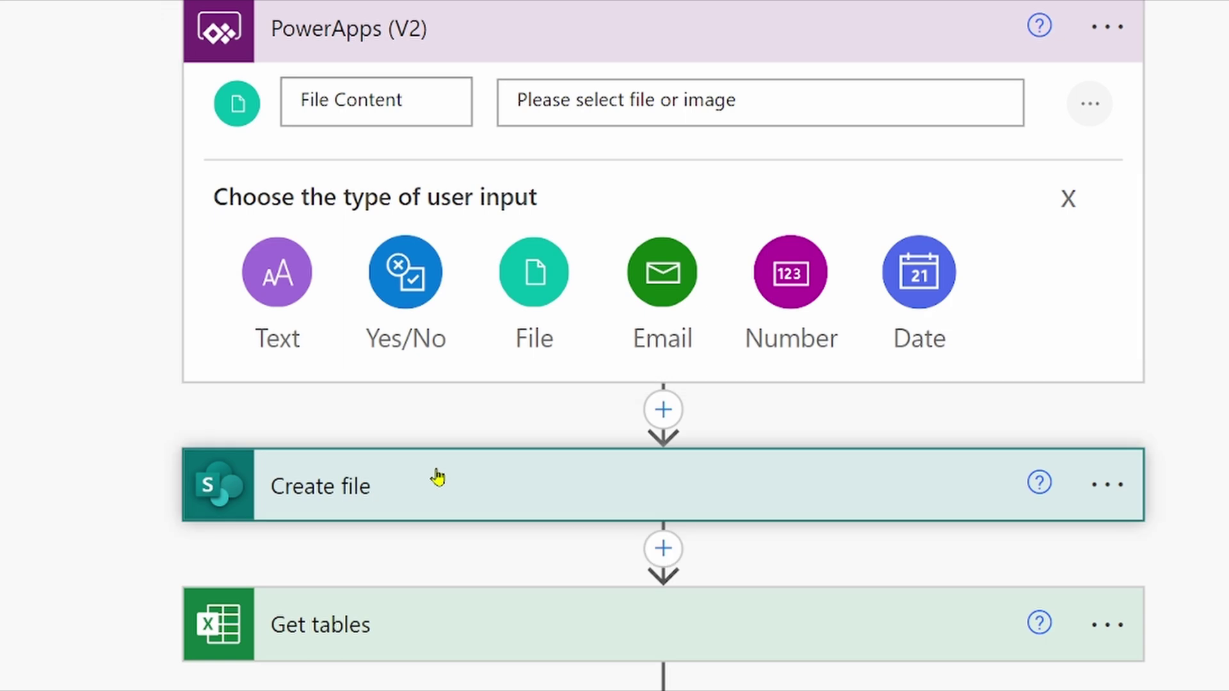
scroll(437, 477, "down", 3)
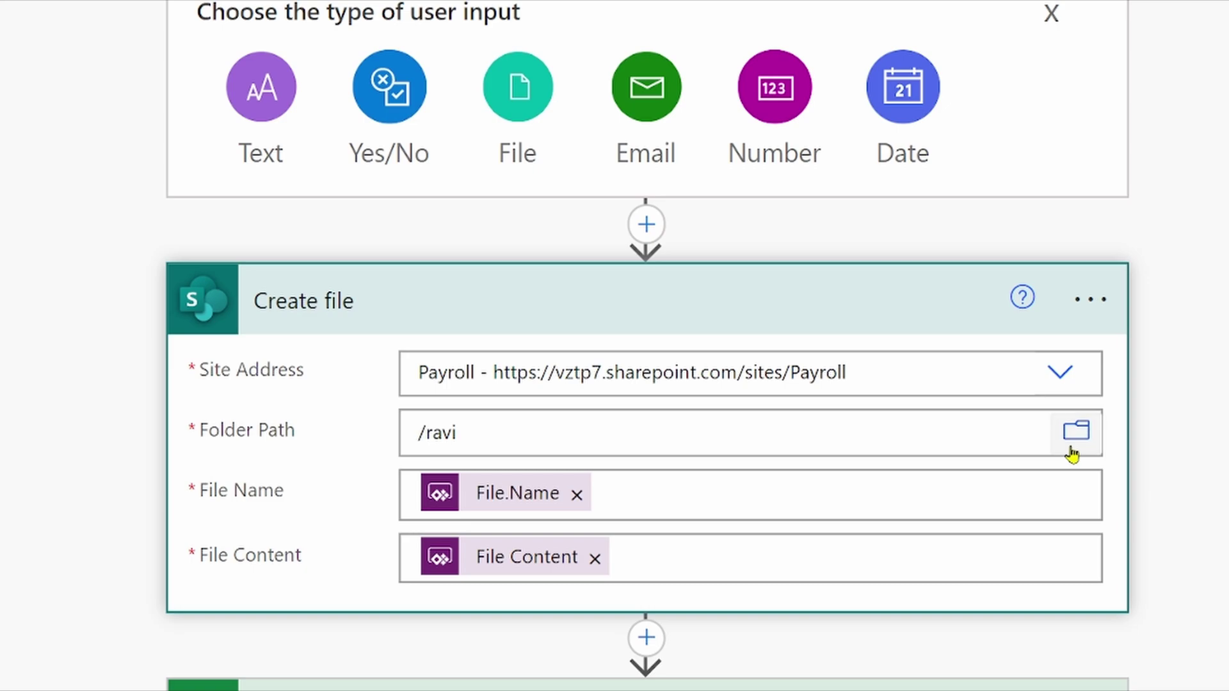
left_click(1073, 450)
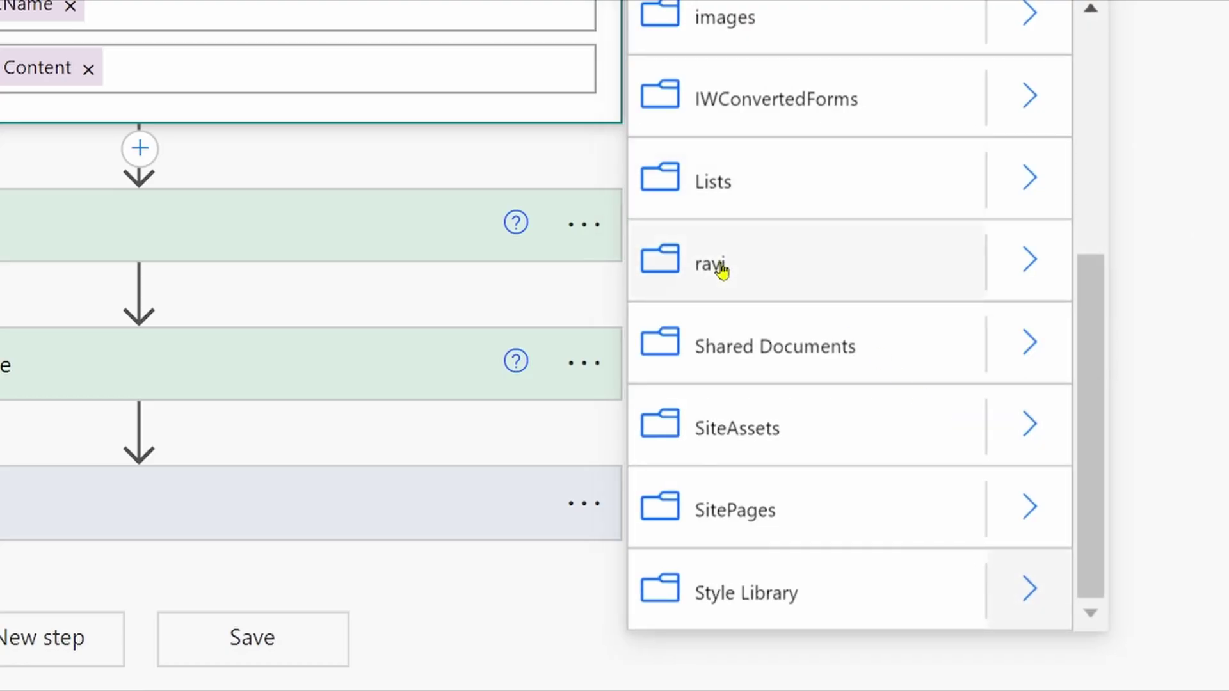
left_click(717, 264)
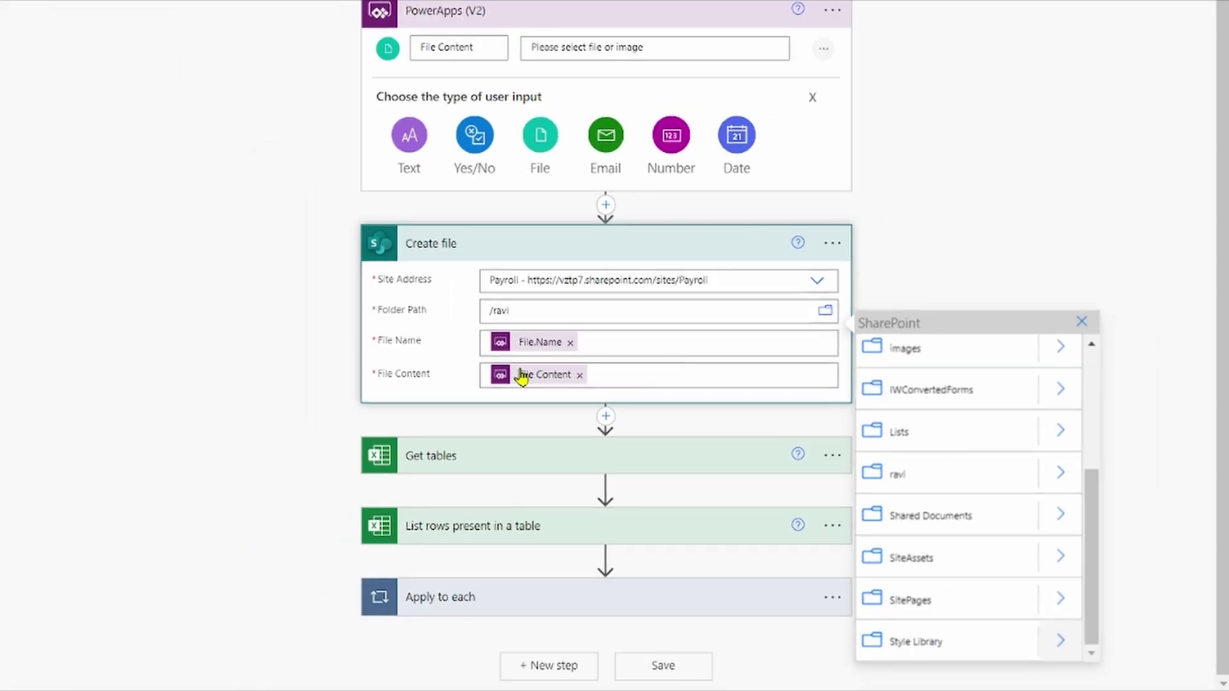
Show the dynamic content available for the Create file action's File Content and review the action's other parameters.
left_click(693, 381)
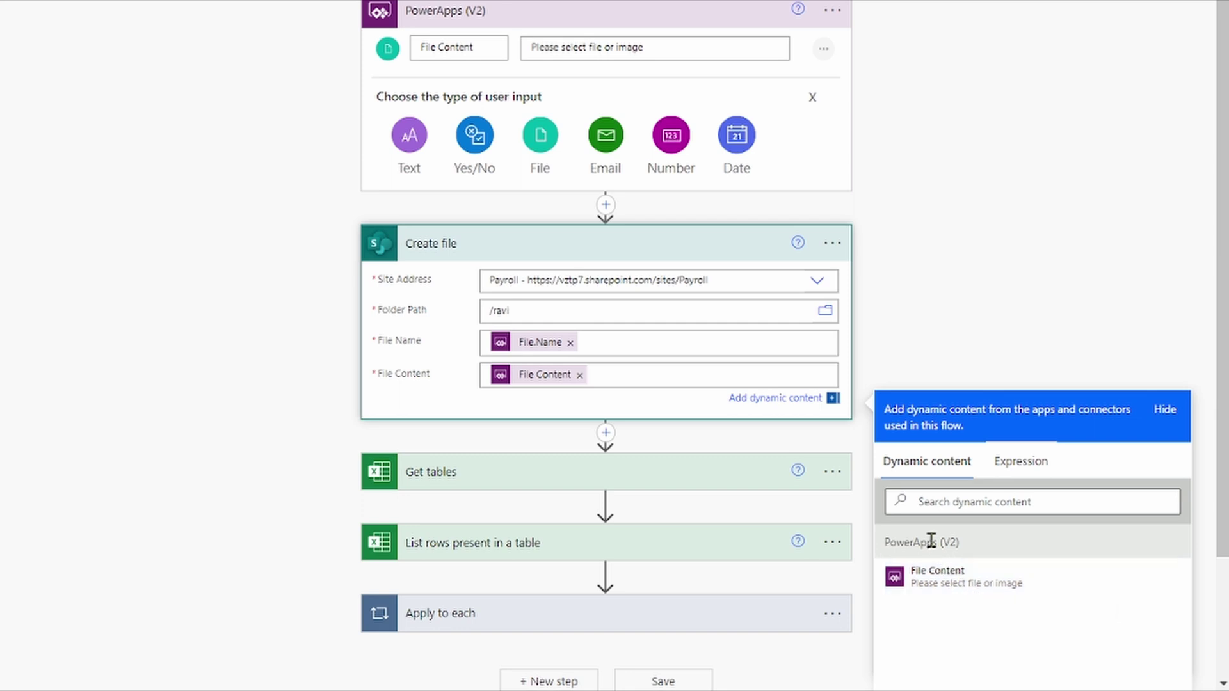
scroll(696, 443, "down", 2)
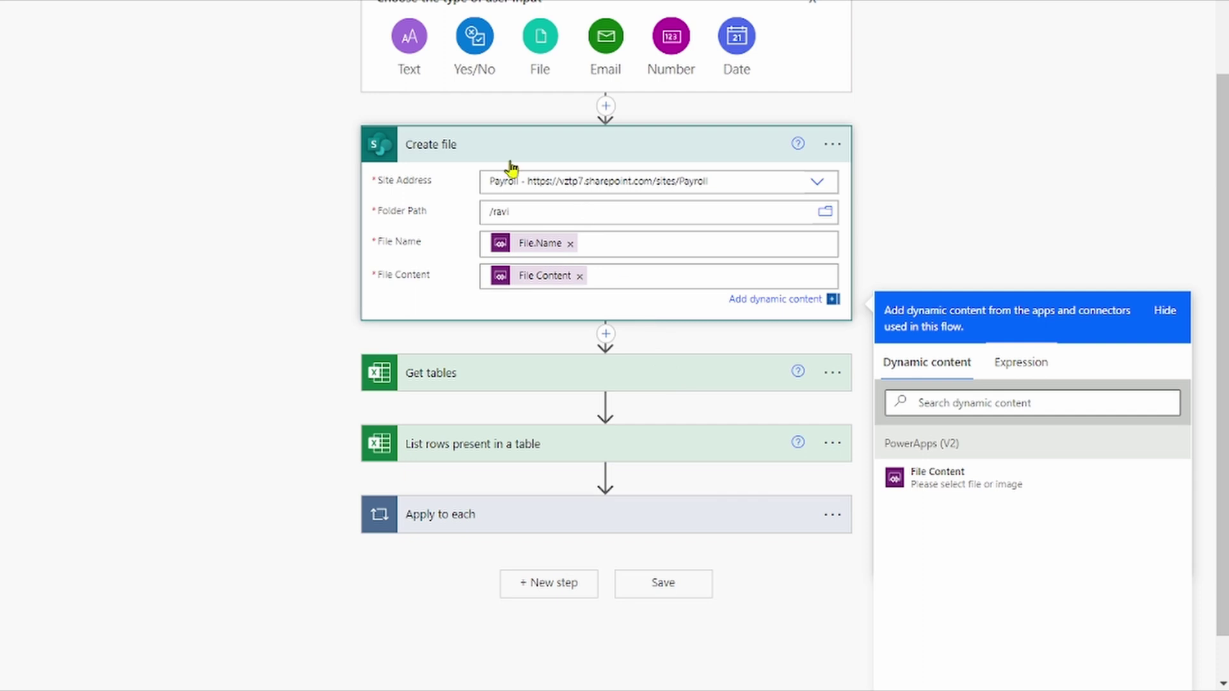
scroll(512, 168, "up", 2)
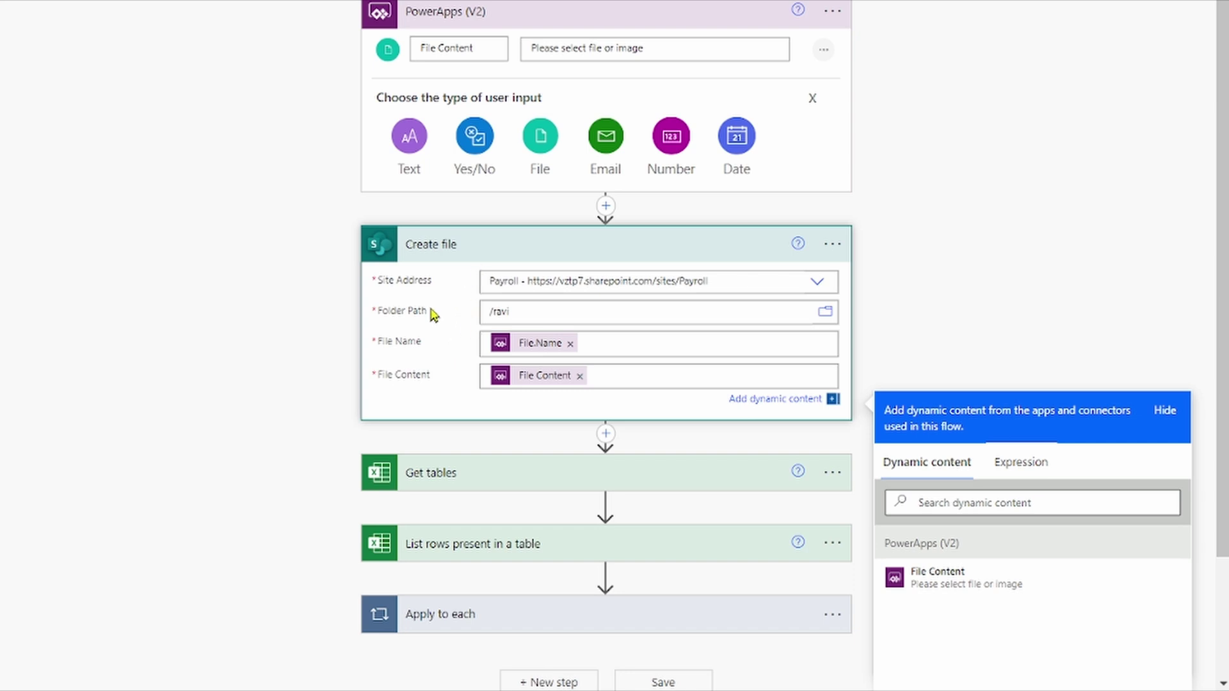
scroll(508, 320, "down", 2)
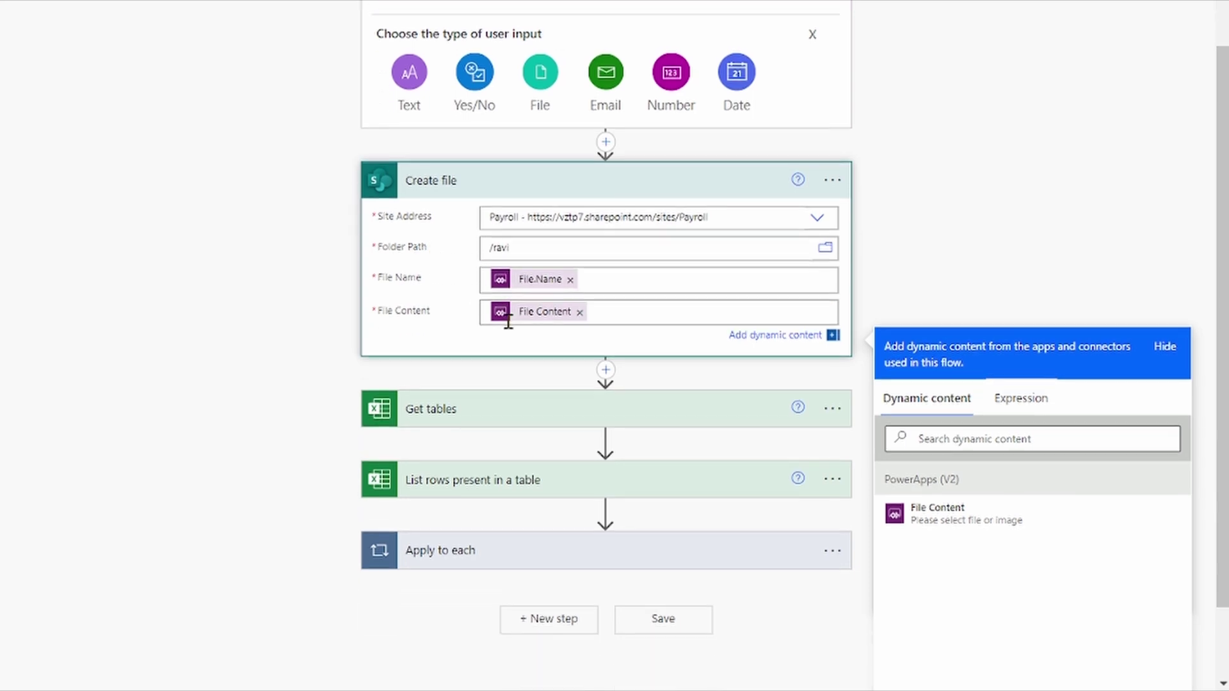
Expand the Get tables action and examine its location, document library and file Id against the Create file settings.
left_click(506, 366)
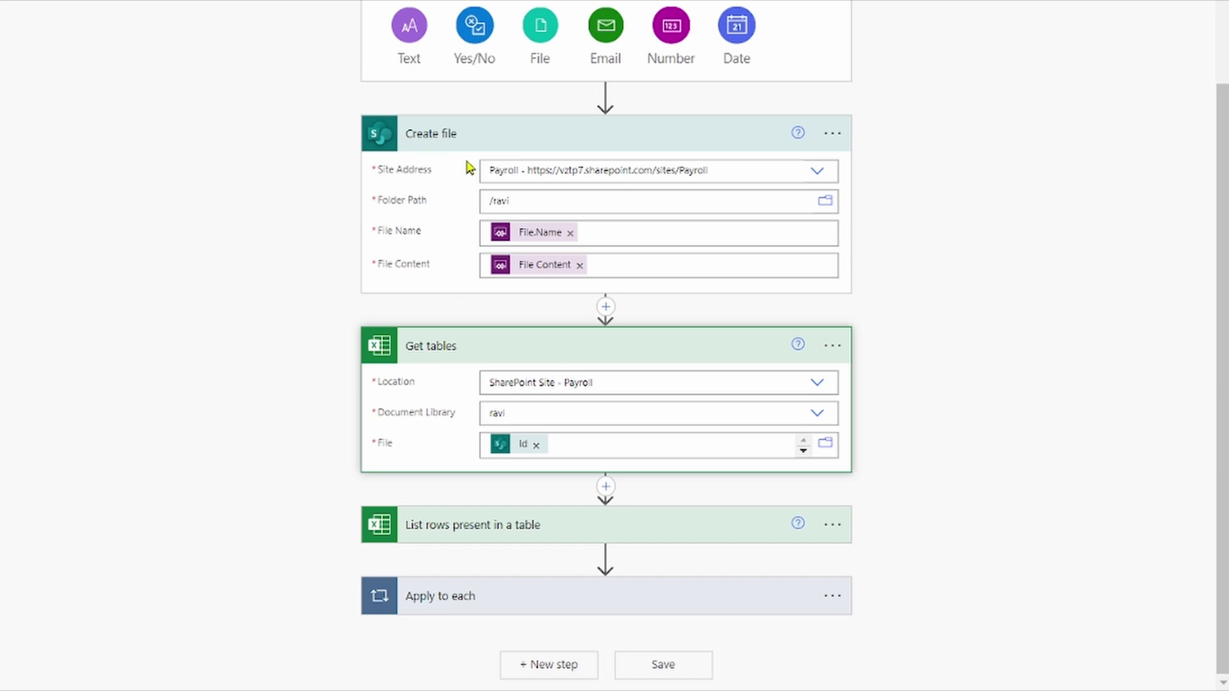
mouse_move(523, 384)
mouse_move(538, 418)
mouse_move(506, 208)
mouse_move(606, 448)
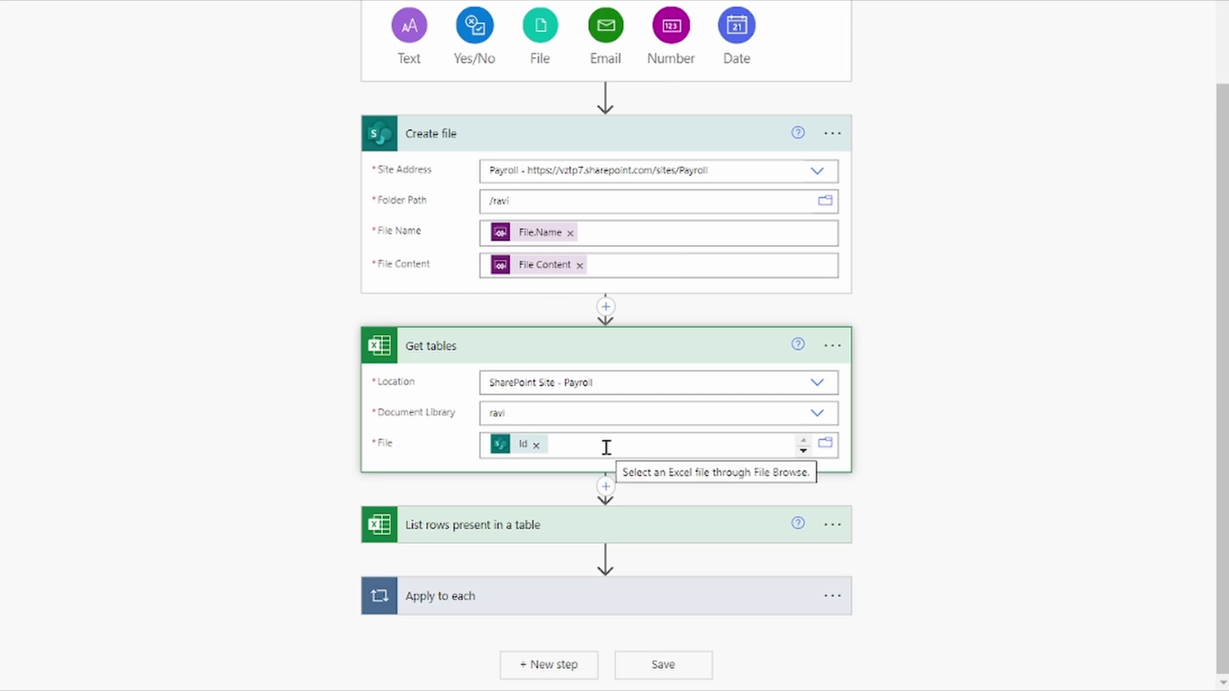
Expand the List rows present in a table action and examine its table expression and advanced options.
left_click(539, 547)
scroll(541, 544, "down", 2)
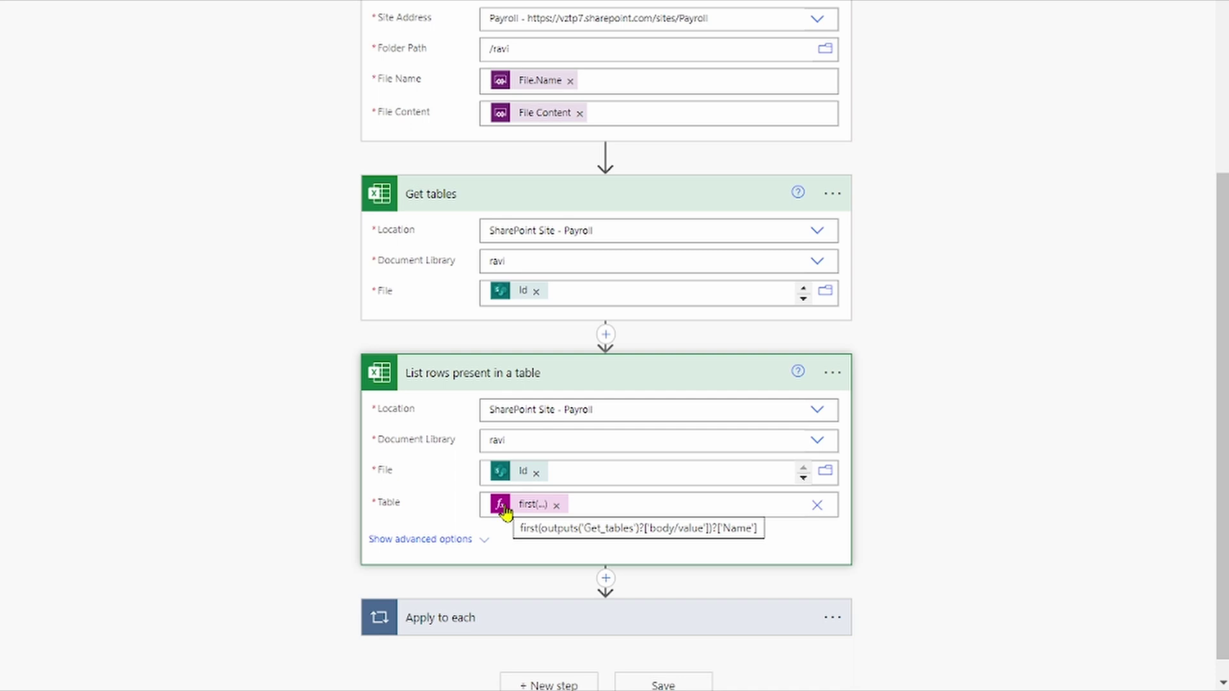
scroll(504, 513, "down", 1)
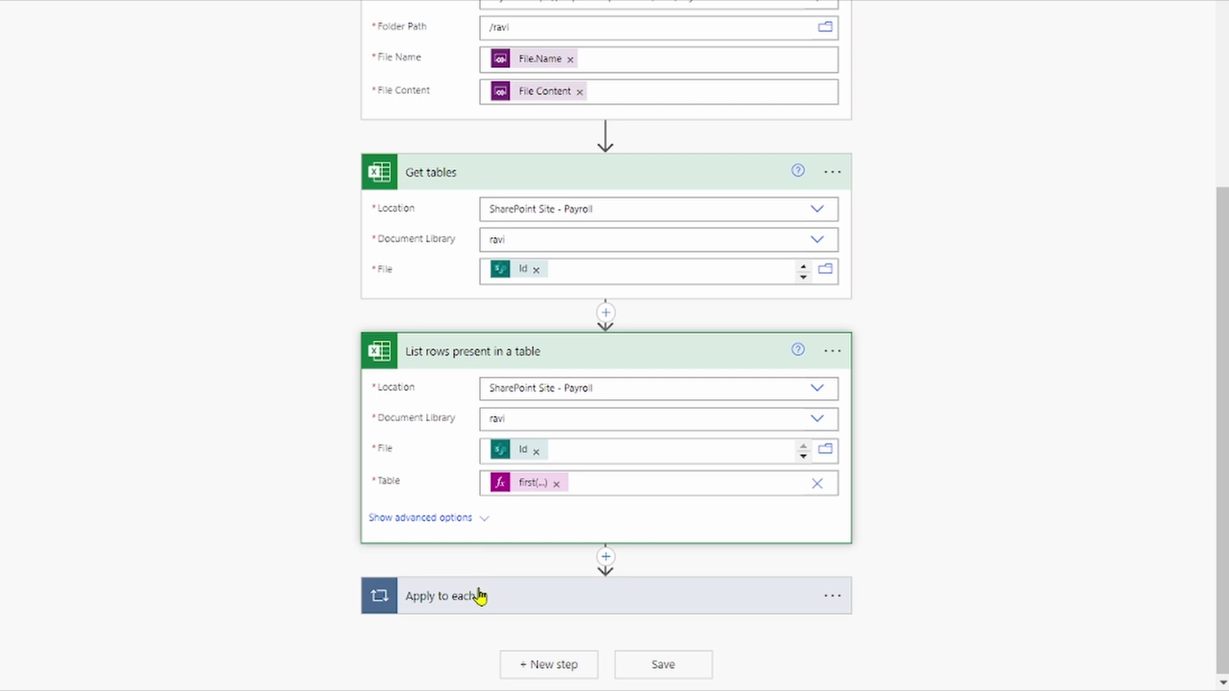
left_click(486, 517)
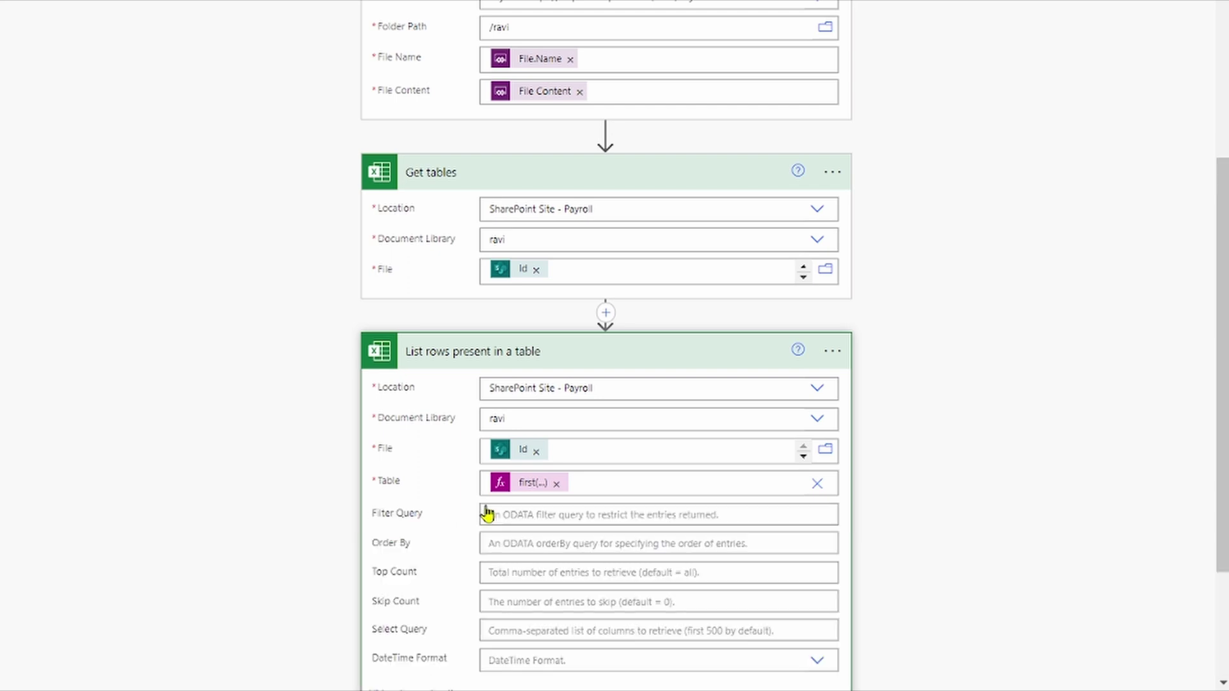
scroll(485, 509, "down", 3)
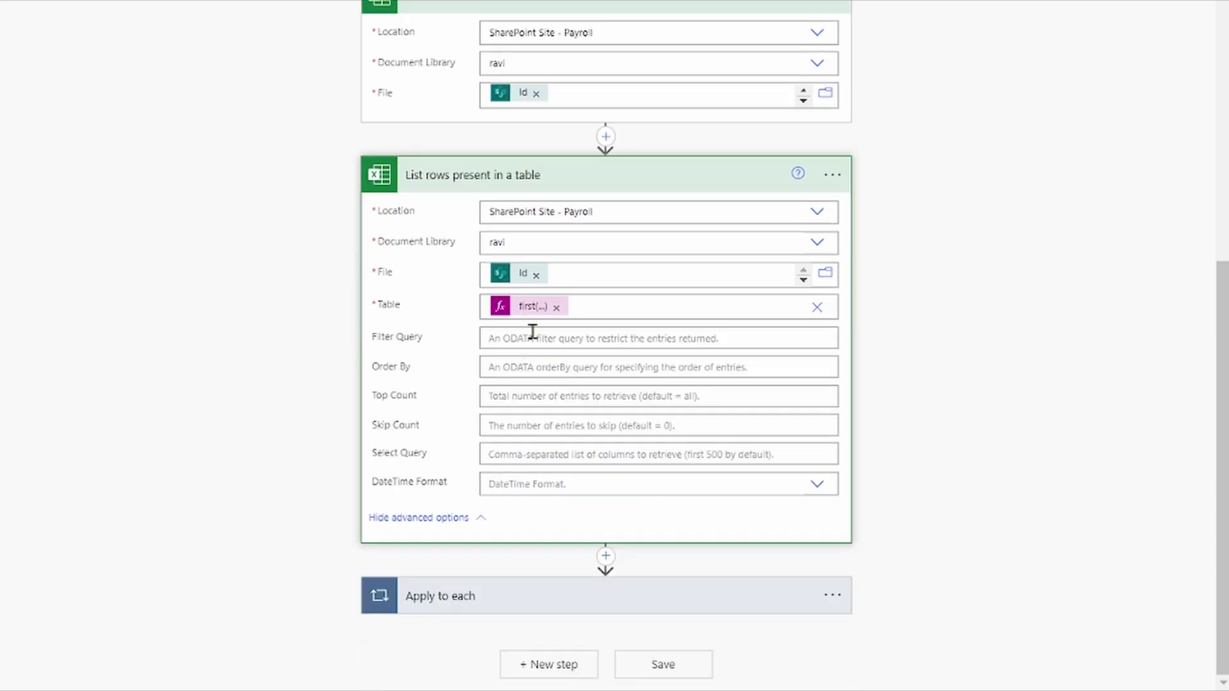
Expand the Apply to each loop and compare its paycode and Hourse condition with the columns of the Book6R workbook.
left_click(523, 597)
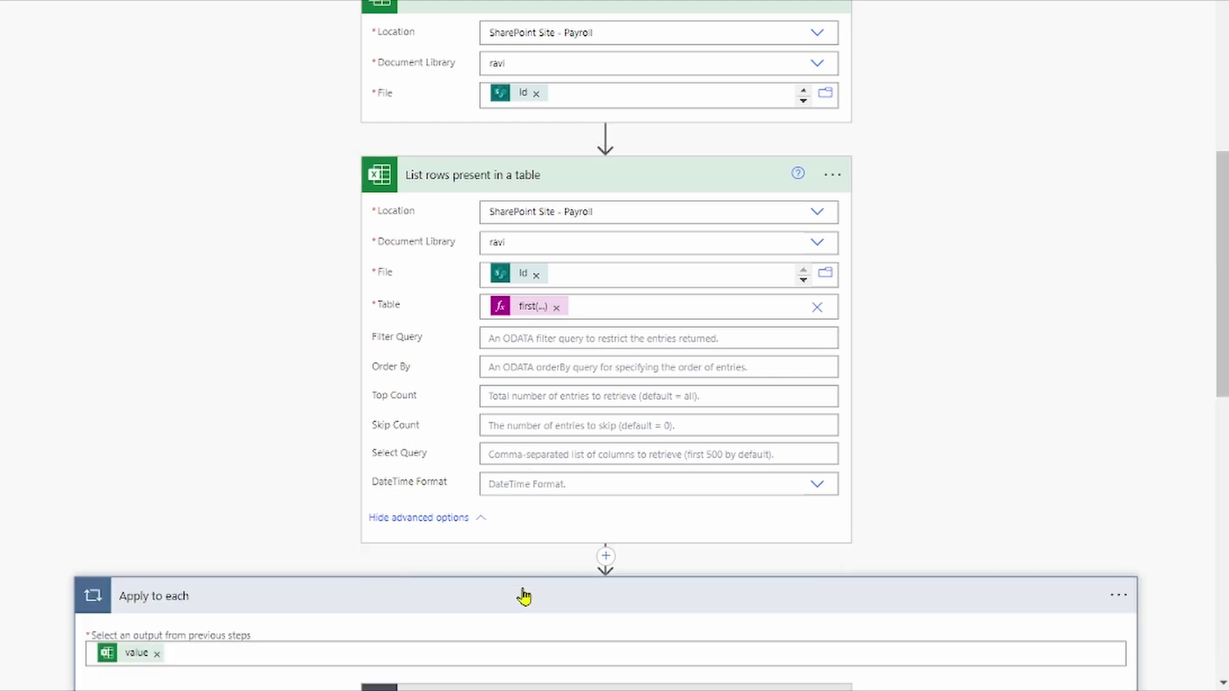
scroll(524, 597, "down", 3)
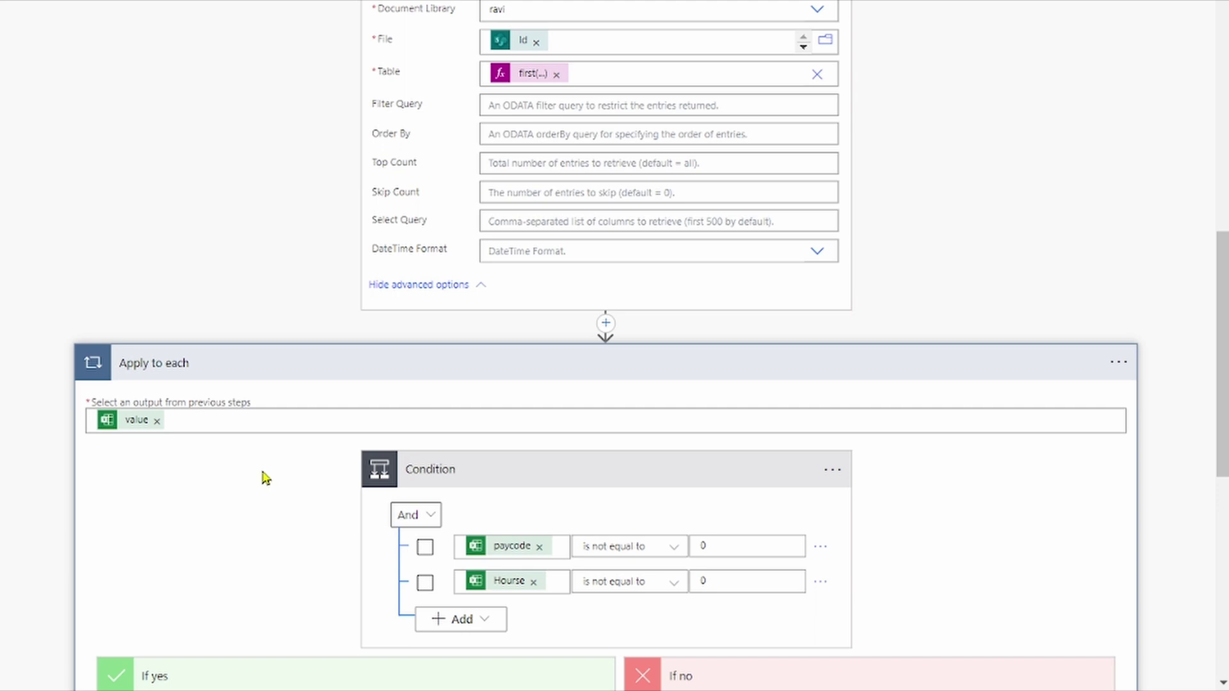
key("alt+Tab")
key("alt+Tab")
key("alt+Tab")
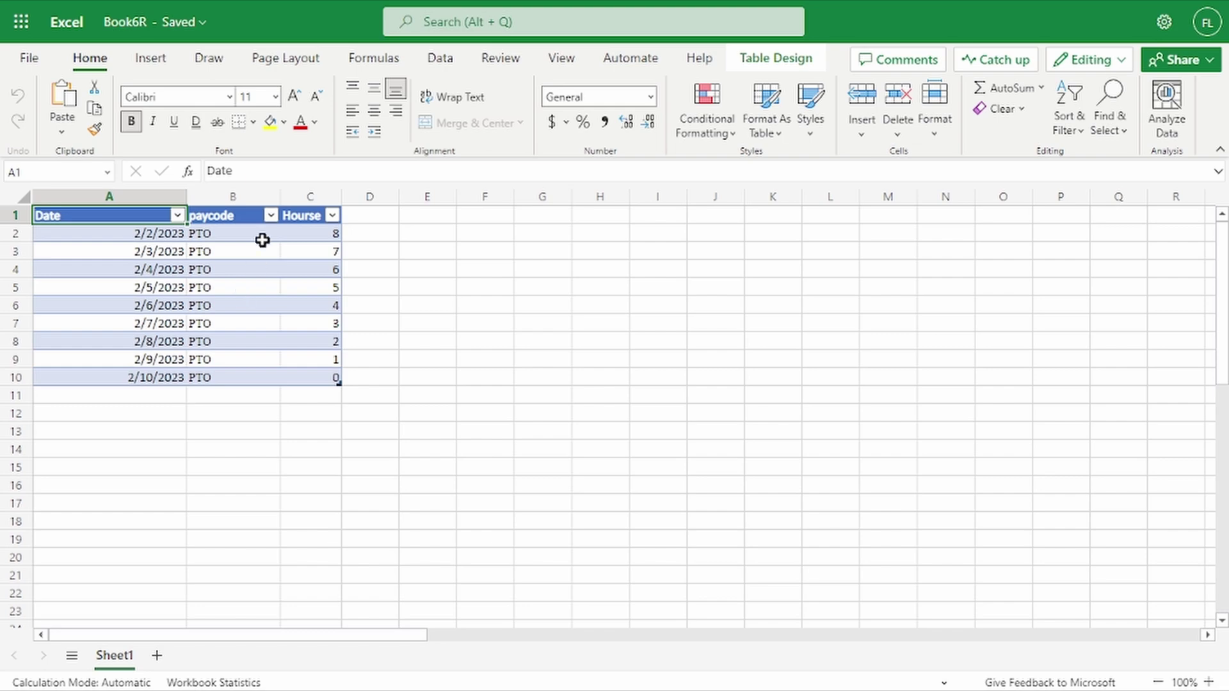
key("alt+Tab")
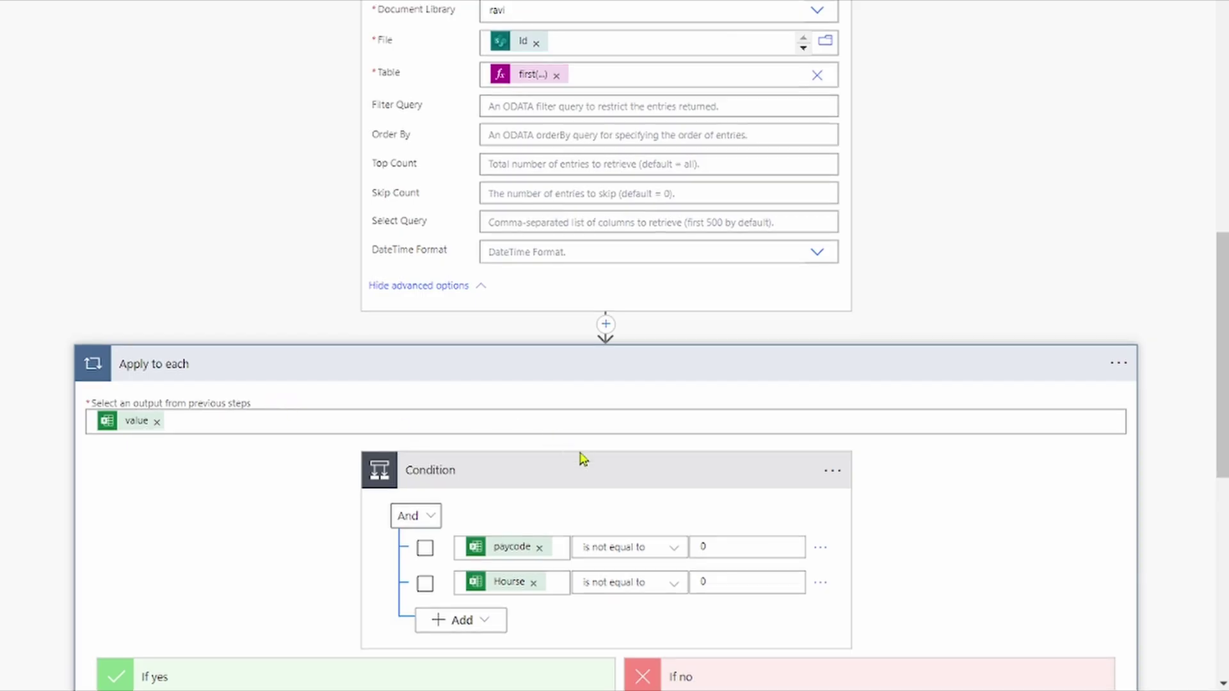
Show the dynamic content available for the paycode operand in the Condition and review the Create item action in the If yes branch.
scroll(582, 458, "down", 2)
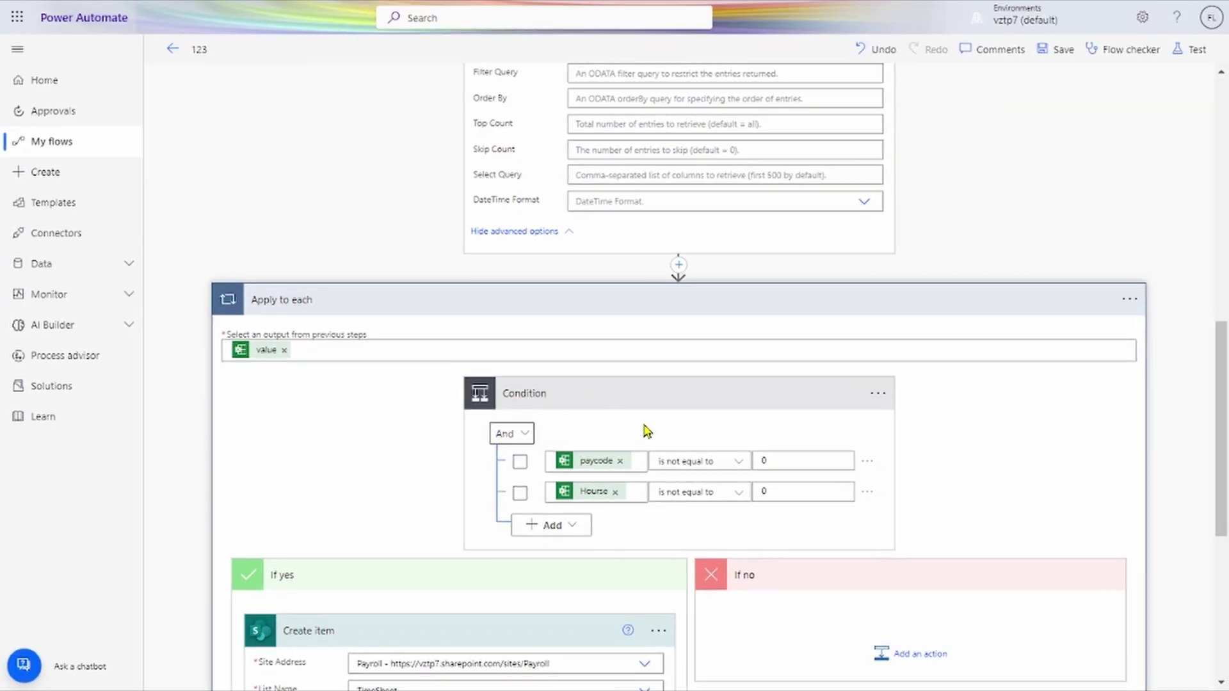
left_click(634, 471)
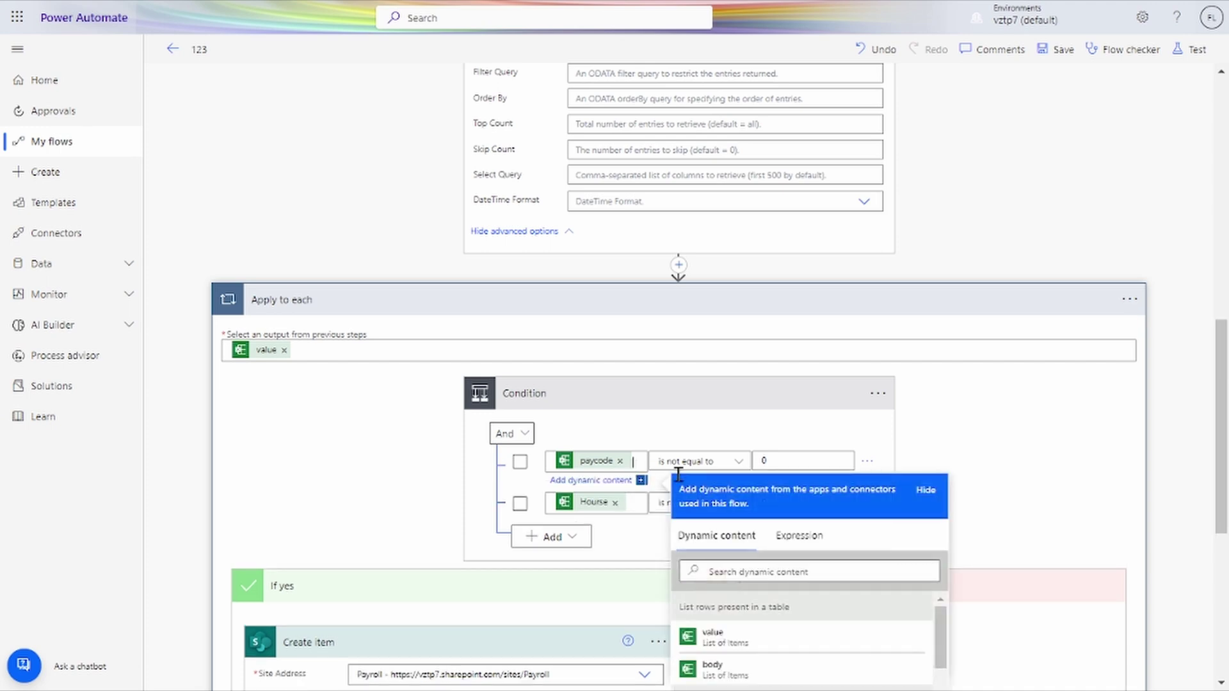
scroll(773, 542, "down", 10)
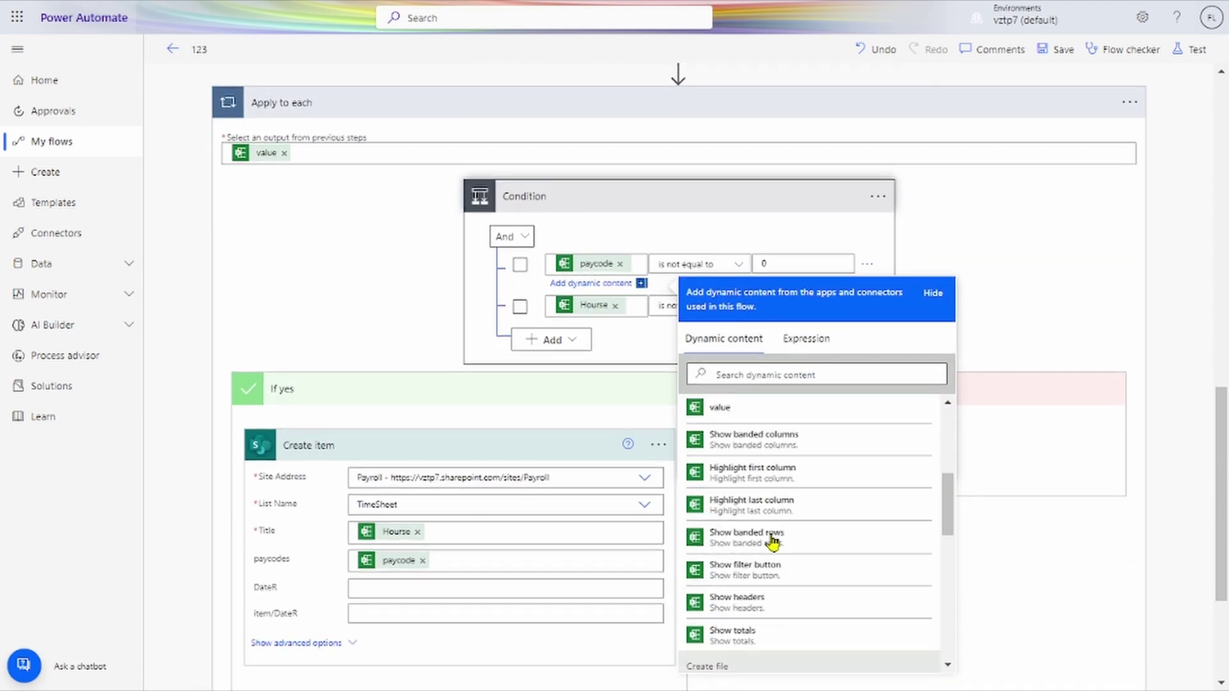
scroll(773, 543, "up", 10)
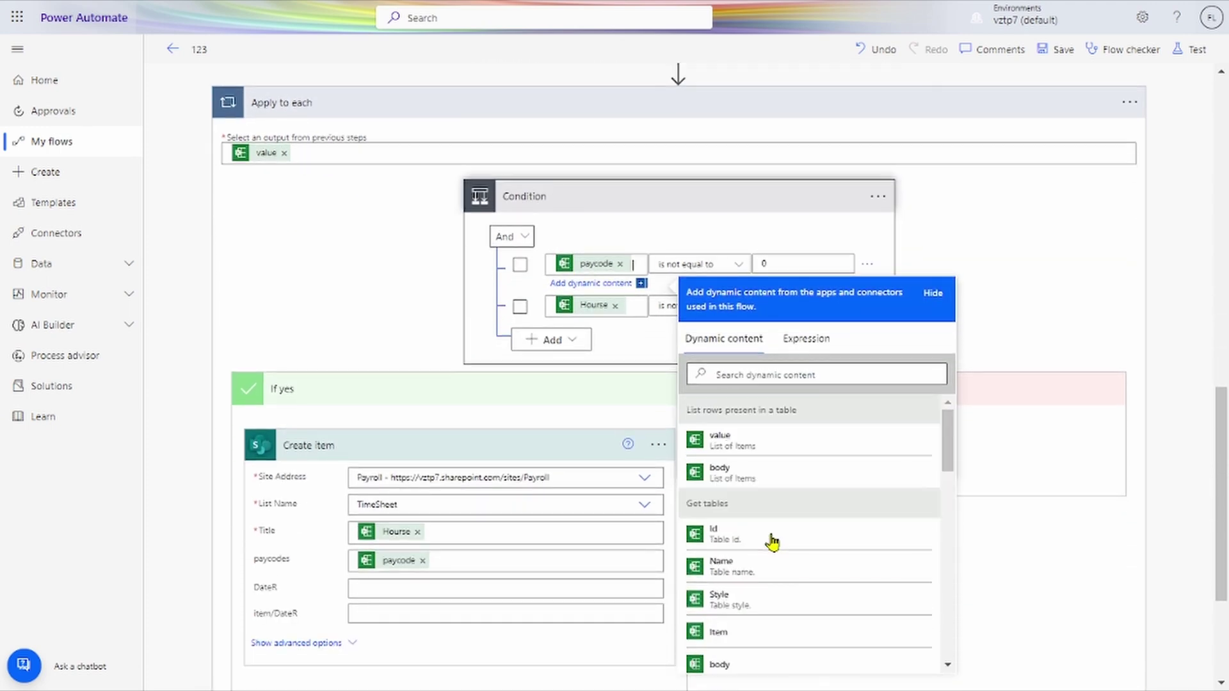
left_click(1037, 296)
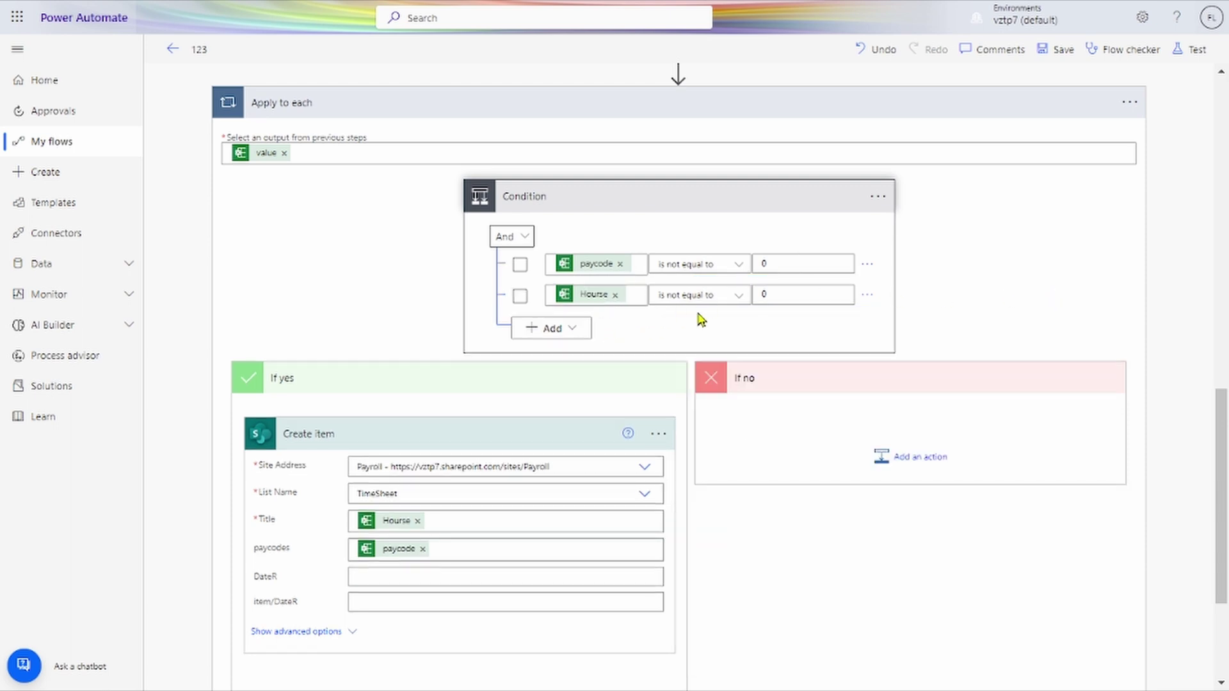
scroll(392, 455, "down", 2)
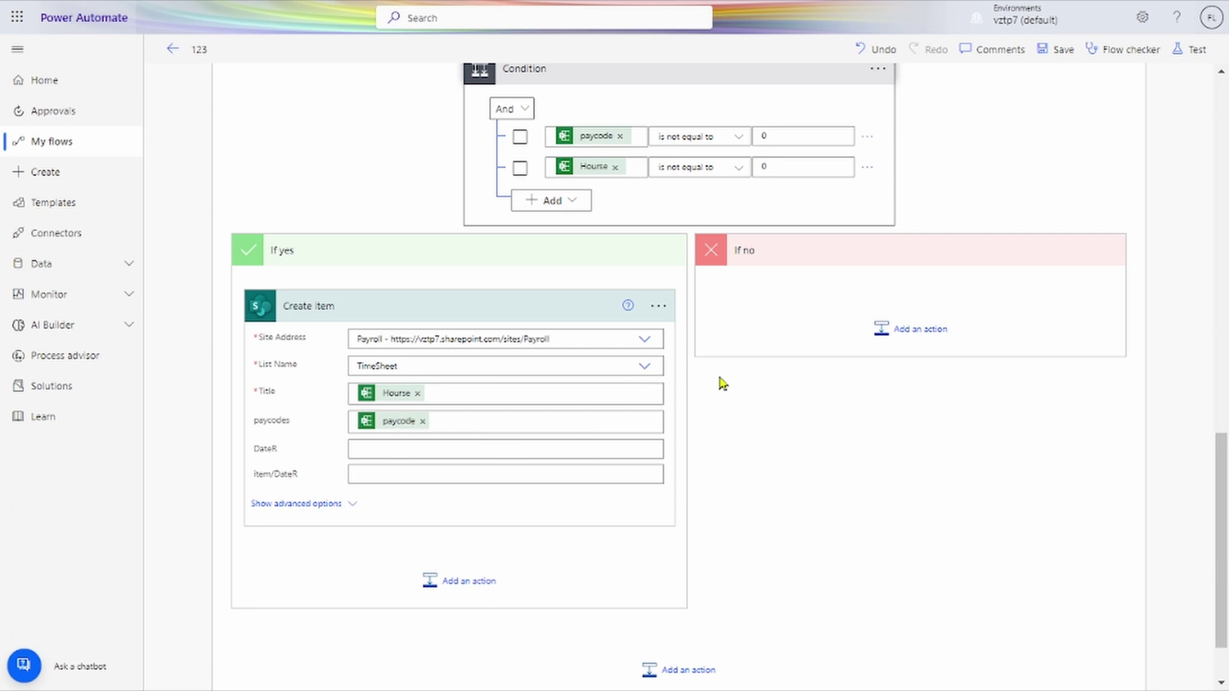
Replace the Id in the Get tables action's File field with the Book6R.xlsx workbook from the ravi library.
scroll(718, 435, "up", 15)
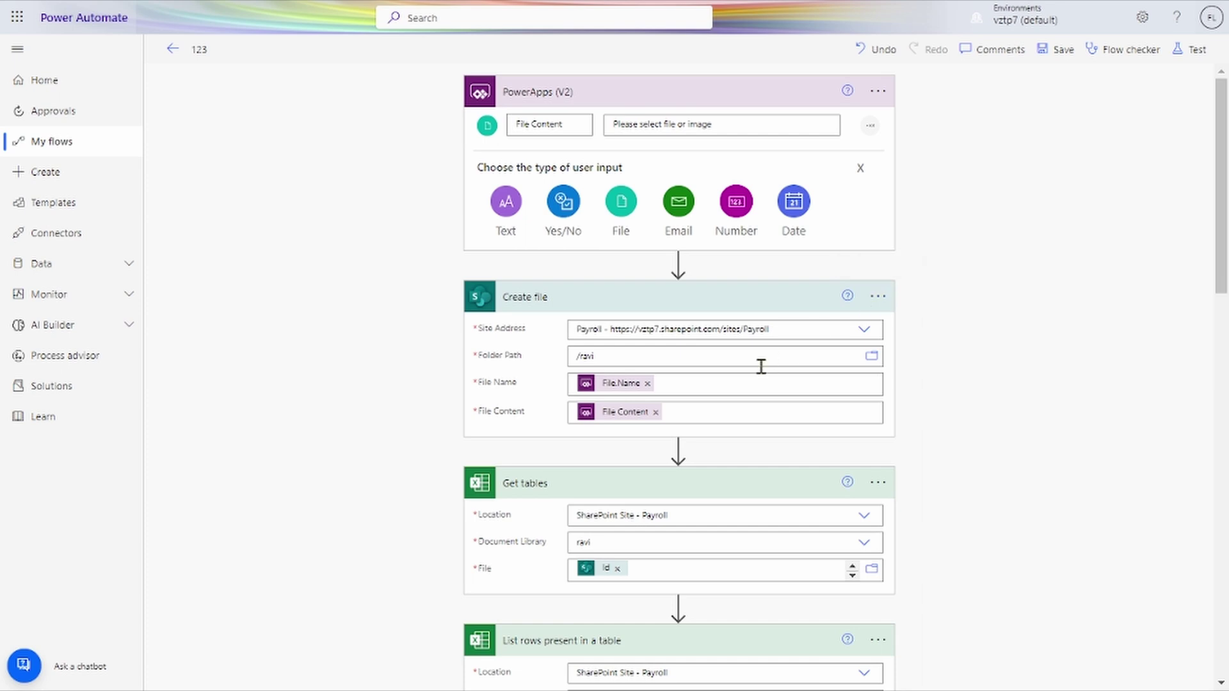
scroll(761, 367, "down", 4)
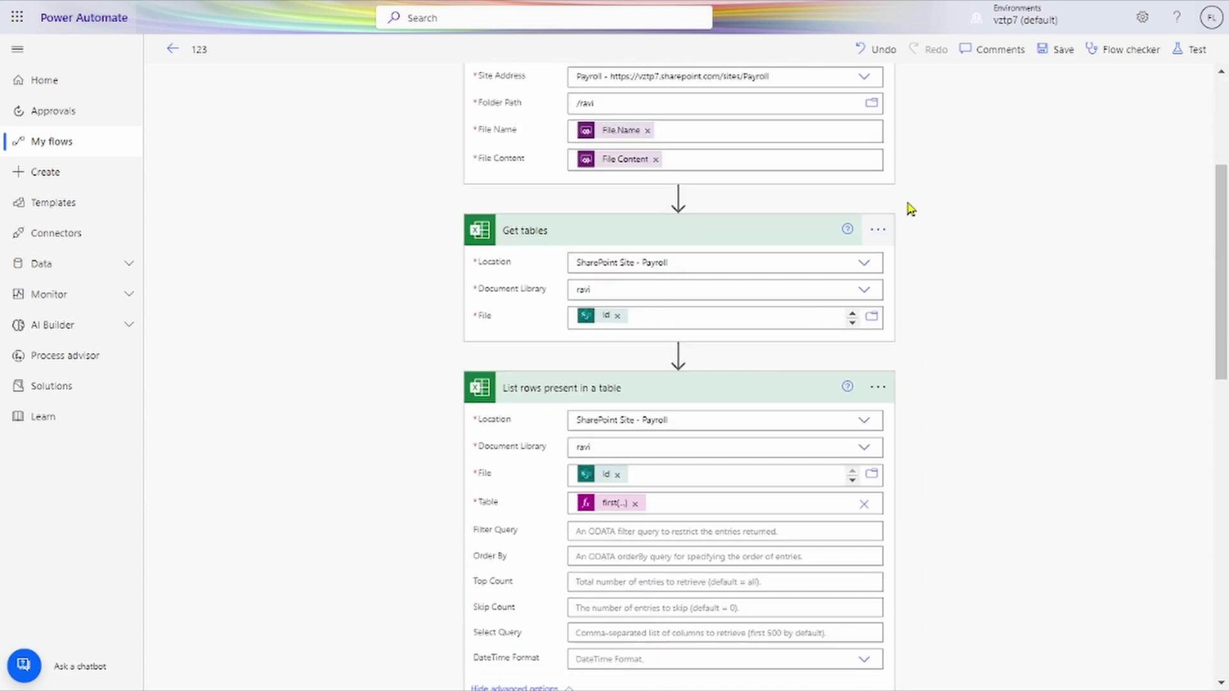
left_click(662, 317)
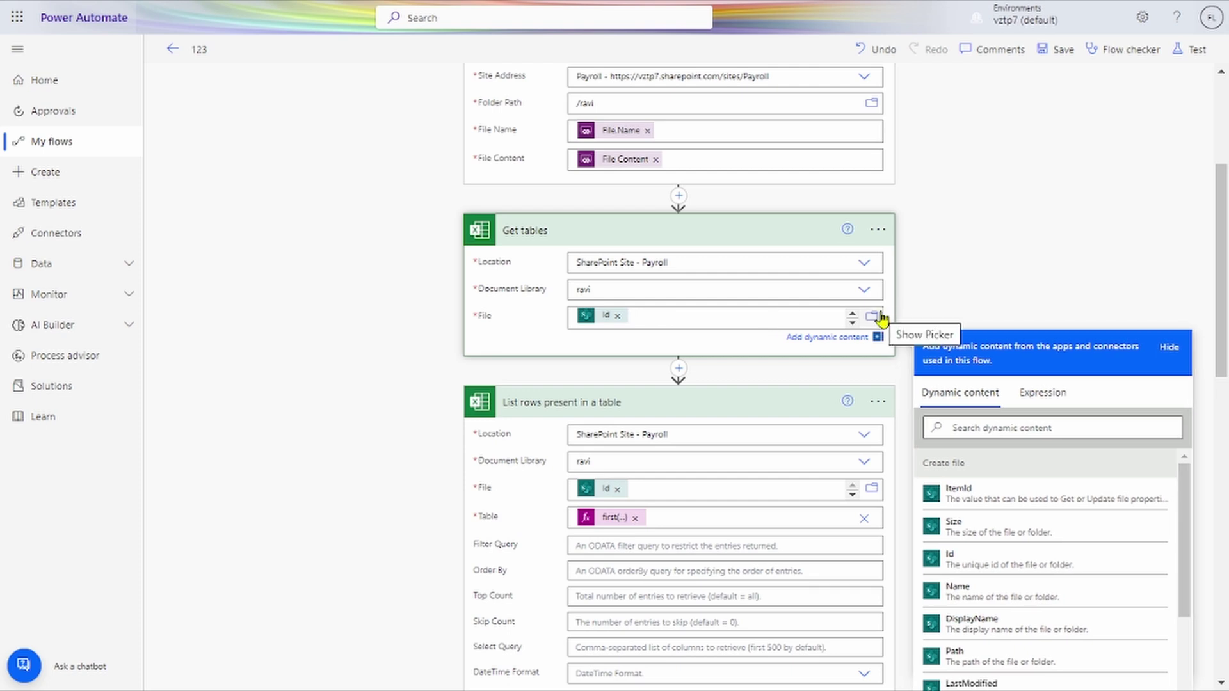
left_click(881, 317)
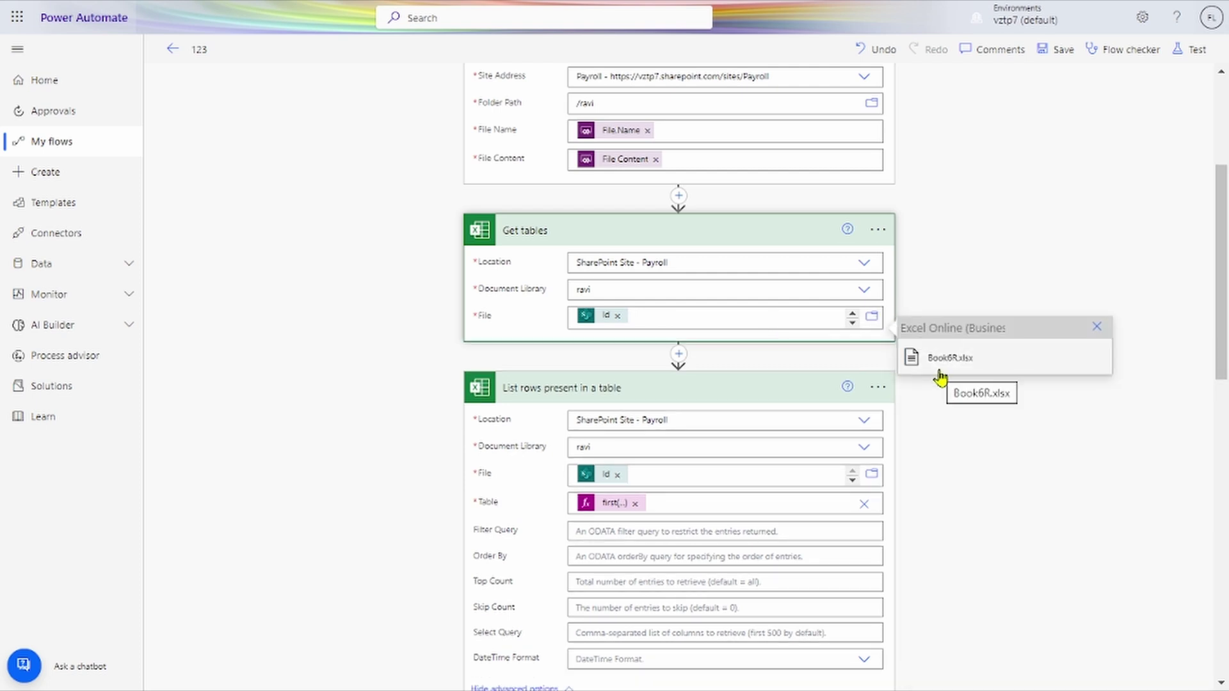
left_click(940, 376)
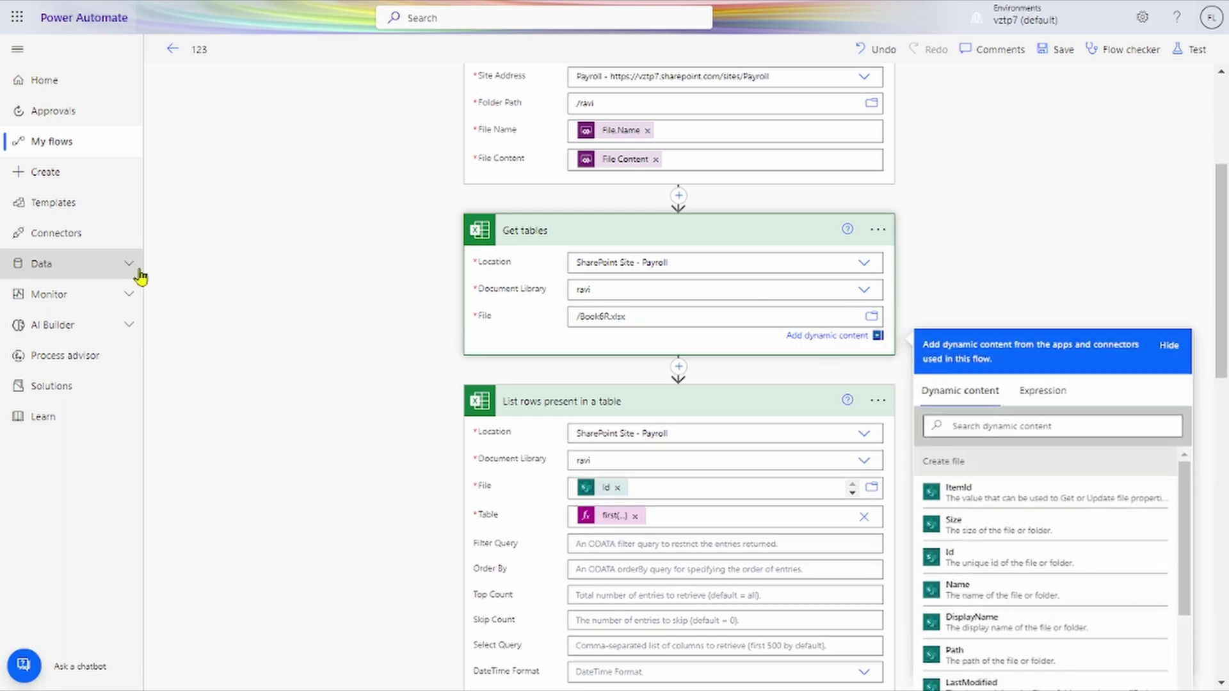
Switch to the SharePoint Payroll site, check the files in the ravi library, and return to the Power Automate flow.
mouse_move(3, 152)
left_click(57, 116)
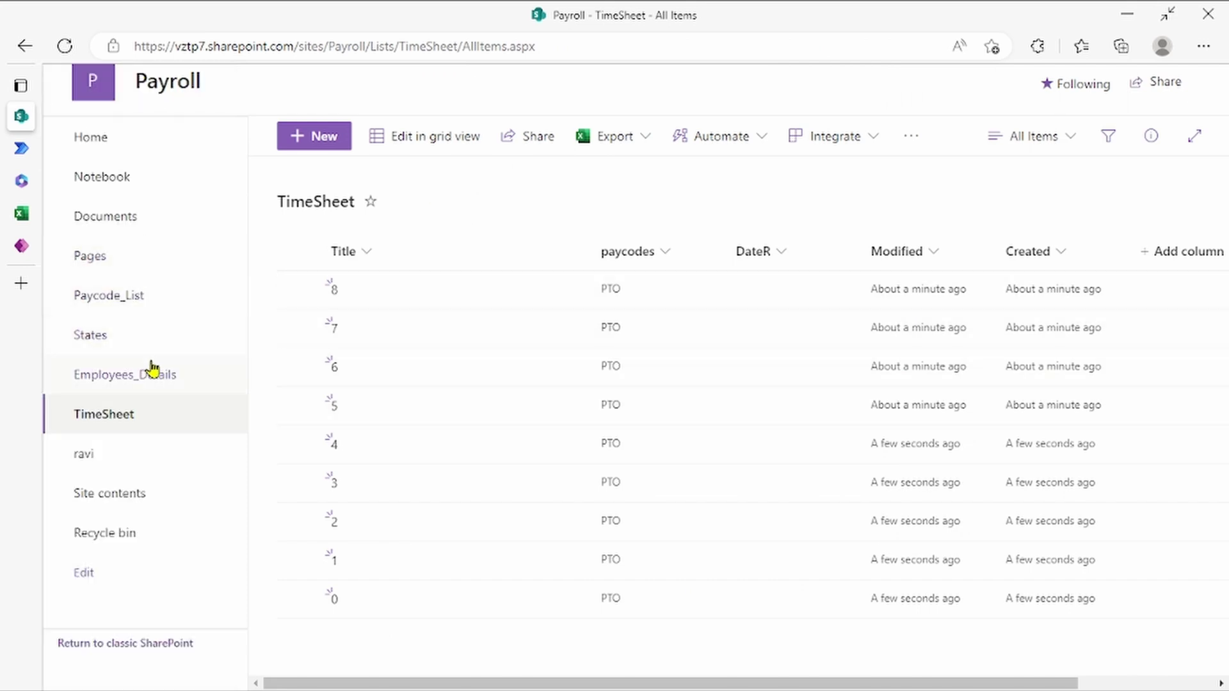
left_click(143, 473)
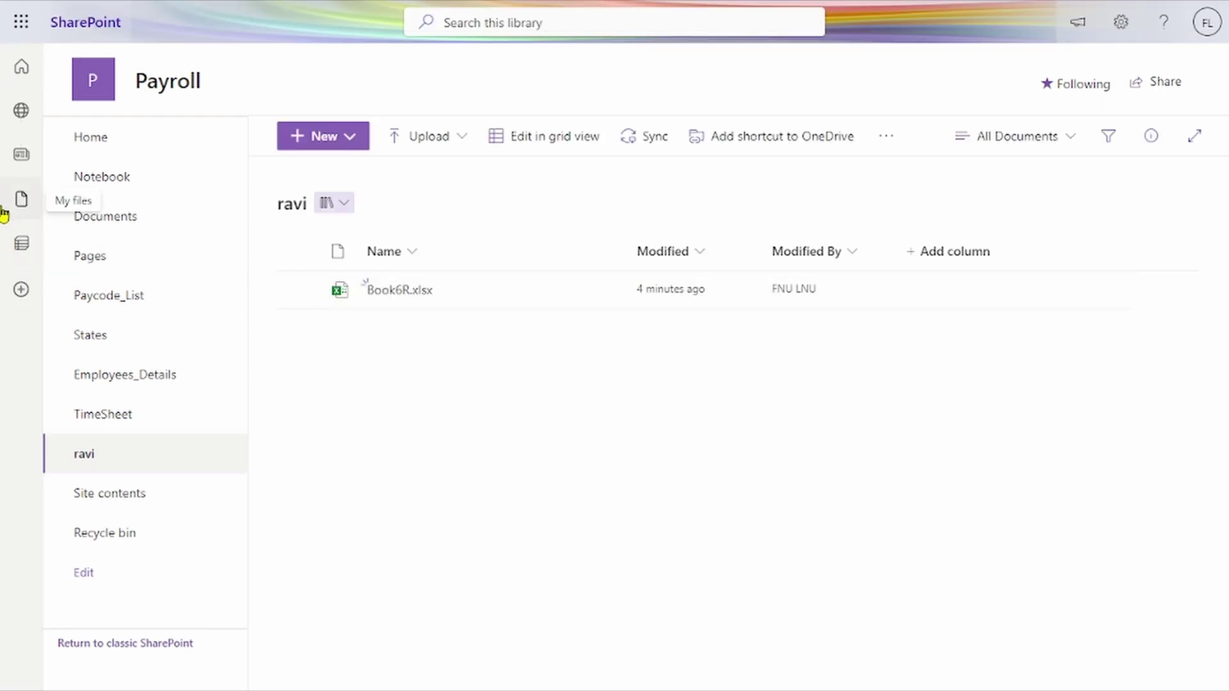
key("alt+Tab")
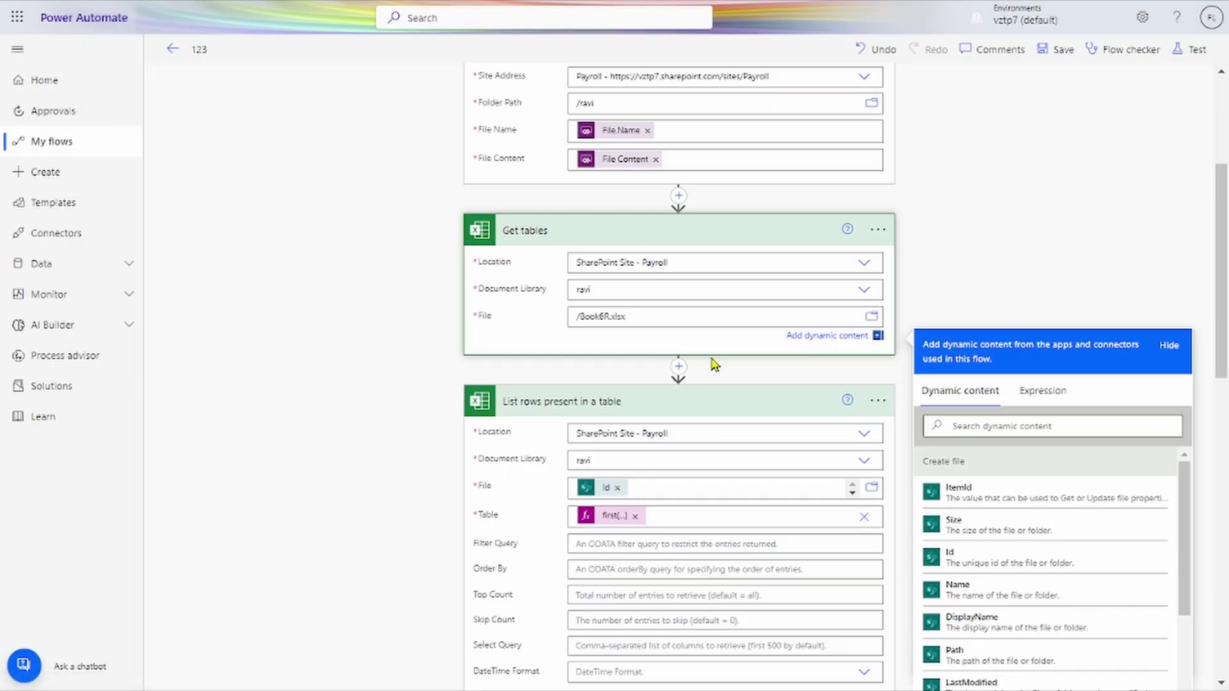
Replace the Id in the File field of List rows present in a table with the Book6R.xlsx workbook.
left_click(618, 487)
left_click(879, 499)
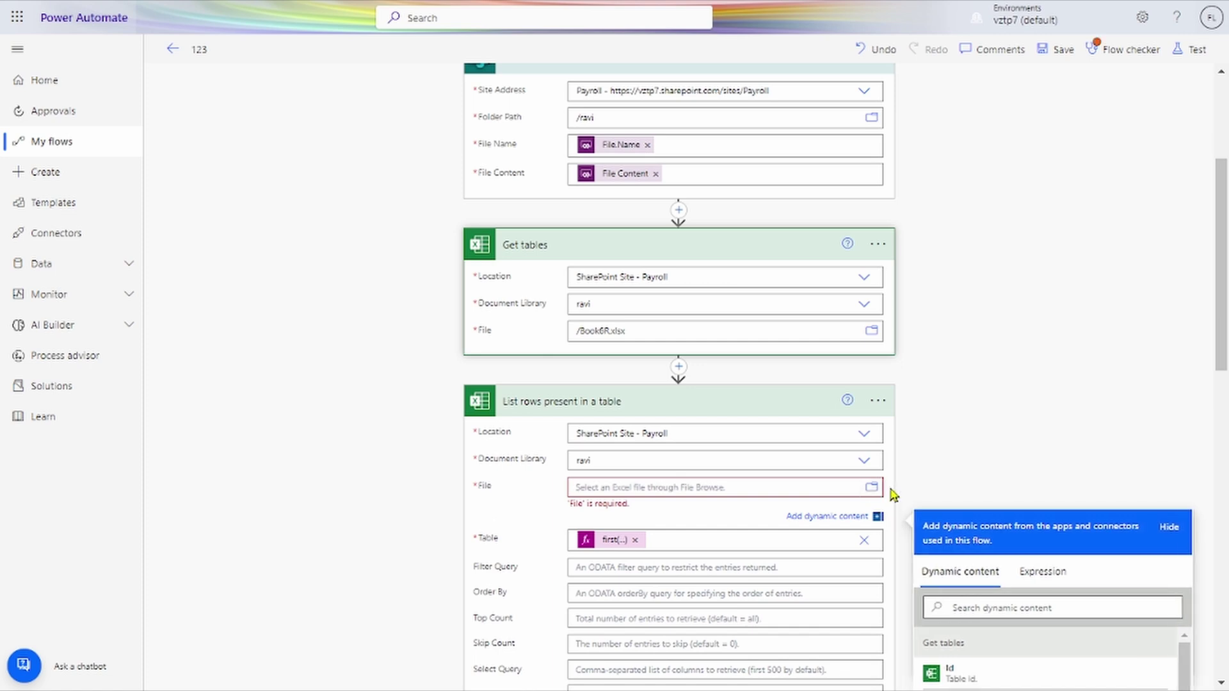
left_click(875, 488)
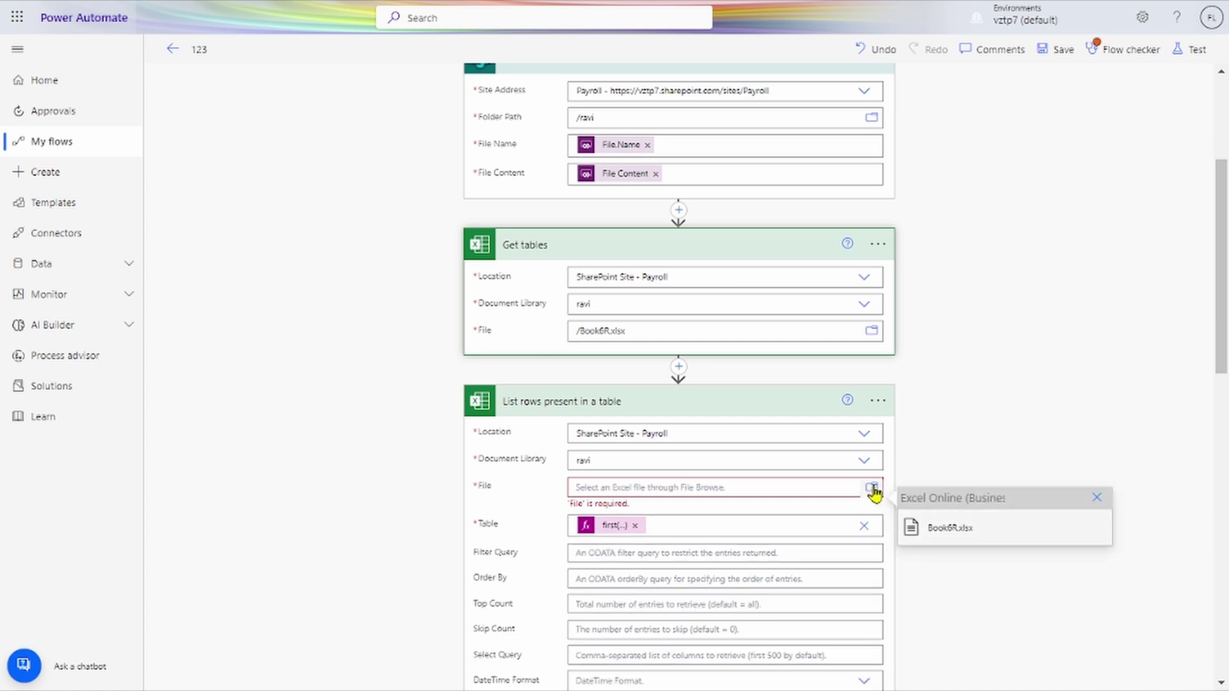
left_click(935, 531)
Remove the first(...) expression from the Table field of List rows present in a table and reselect Book6R.xlsx as its file.
left_click(637, 528)
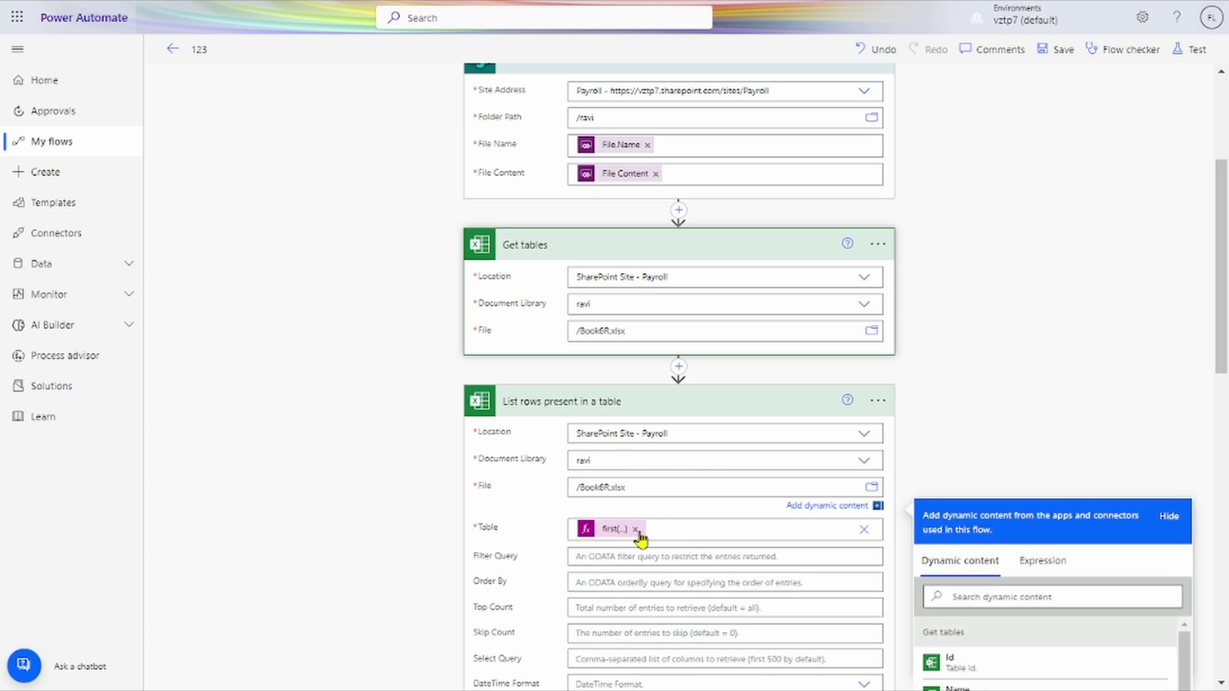
left_click(637, 531)
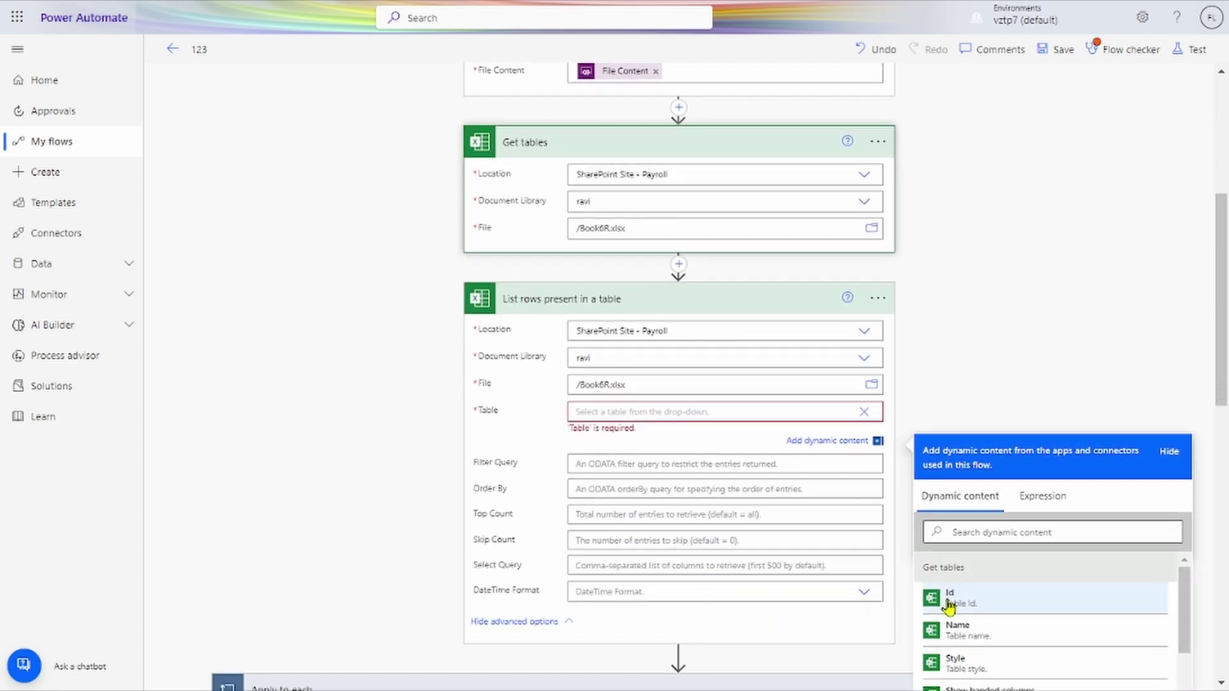
left_click(674, 410)
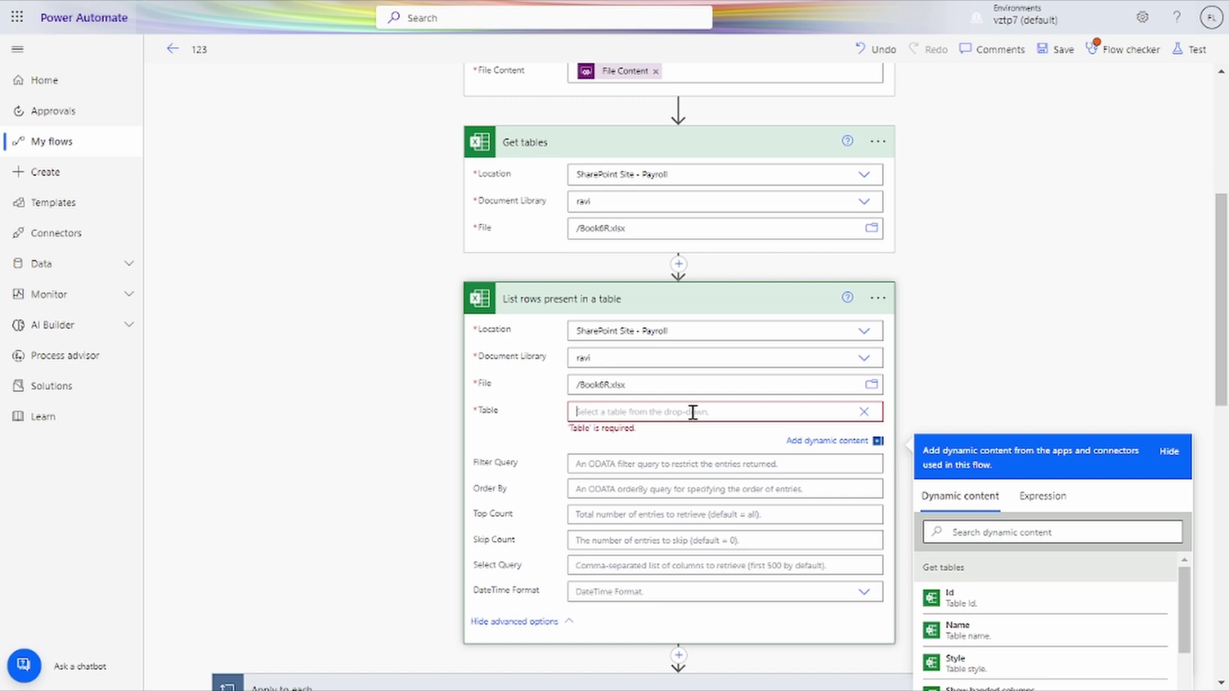
scroll(693, 413, "down", 2)
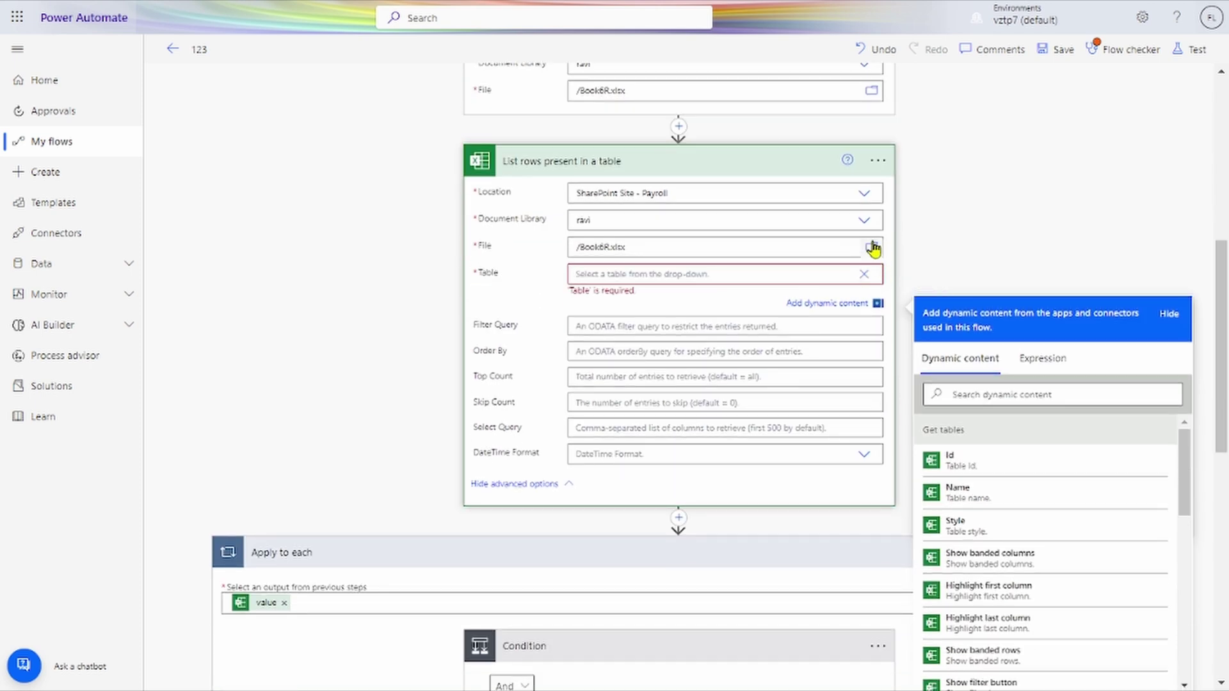
left_click(872, 248)
left_click(933, 286)
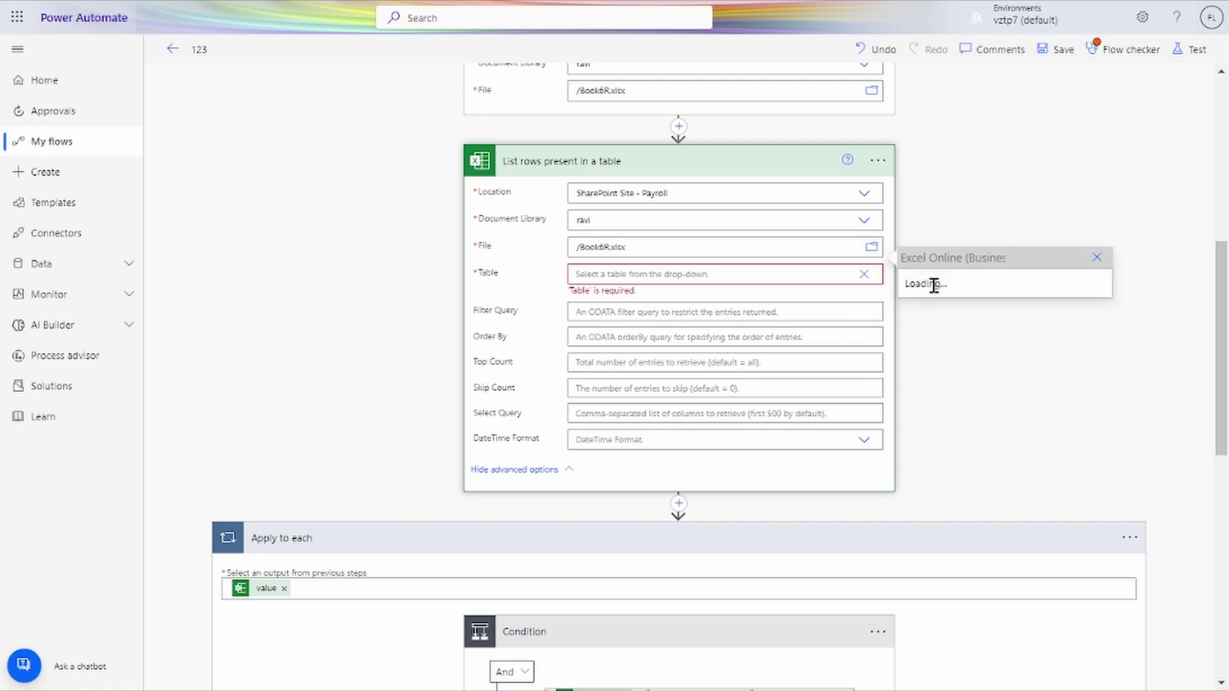
left_click(954, 289)
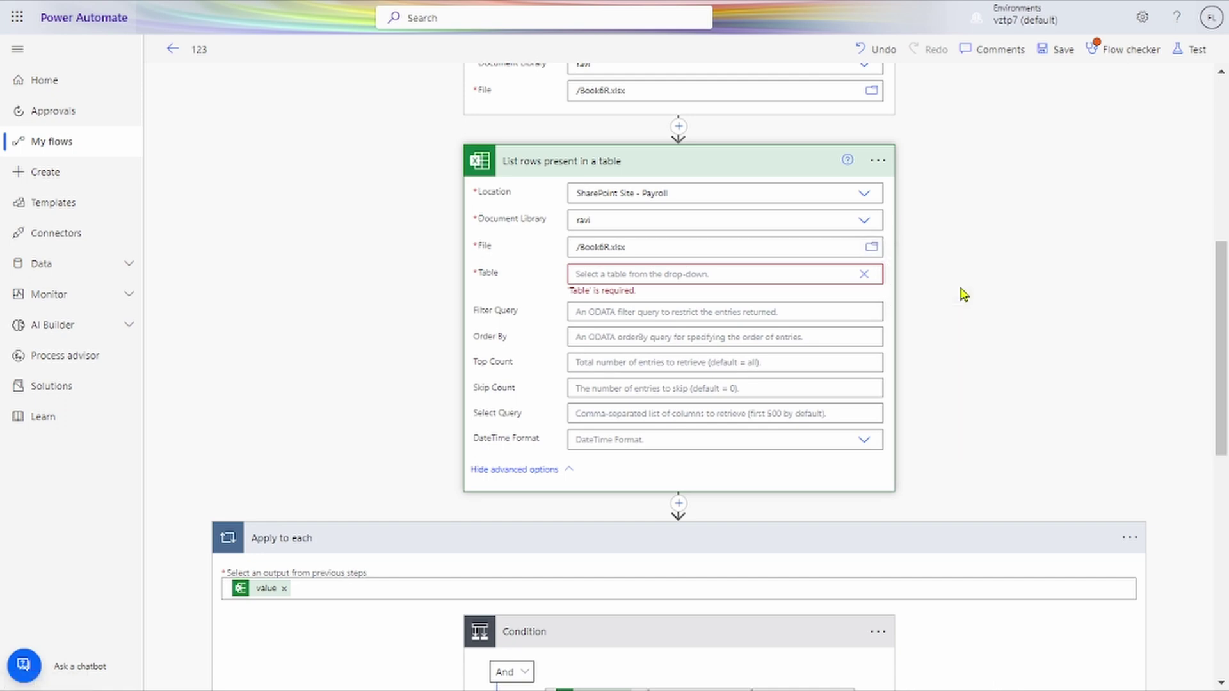
Set the Table of the List rows present in a table action to Table2.
left_click(774, 274)
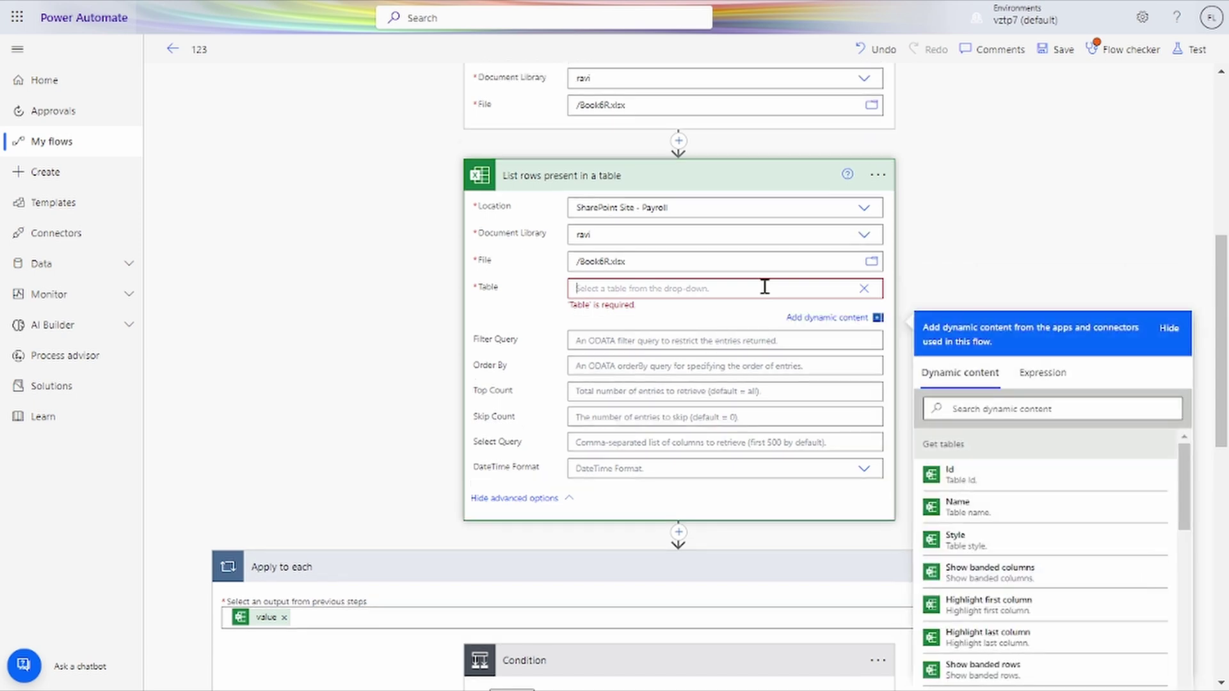
left_click(714, 289)
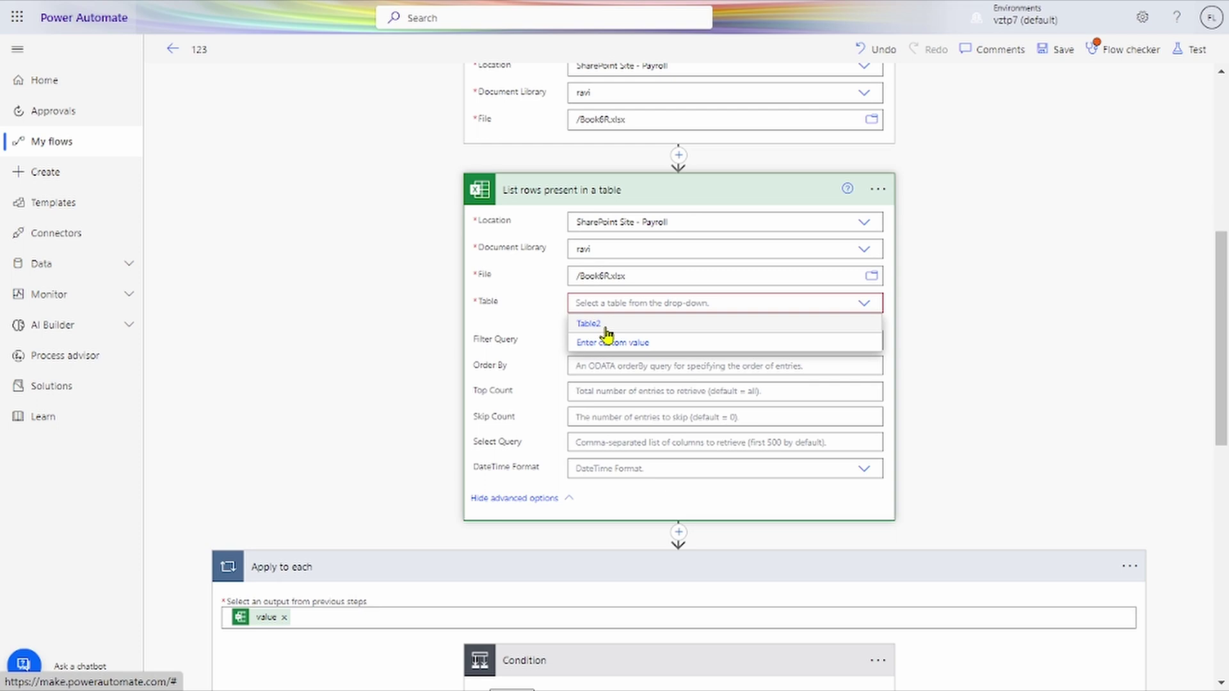
left_click(607, 332)
Review the Apply to each loop's input and condition, searching its dynamic content for the paycode and Hourse columns.
scroll(664, 349, "down", 3)
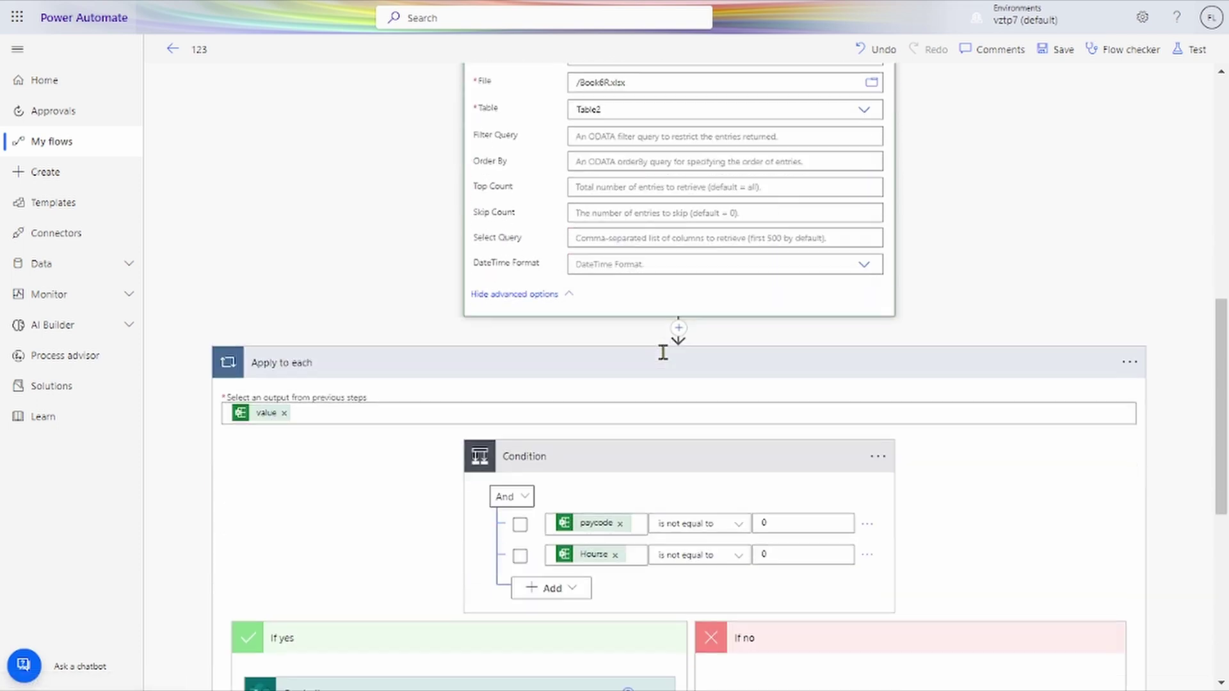
scroll(663, 353, "up", 1)
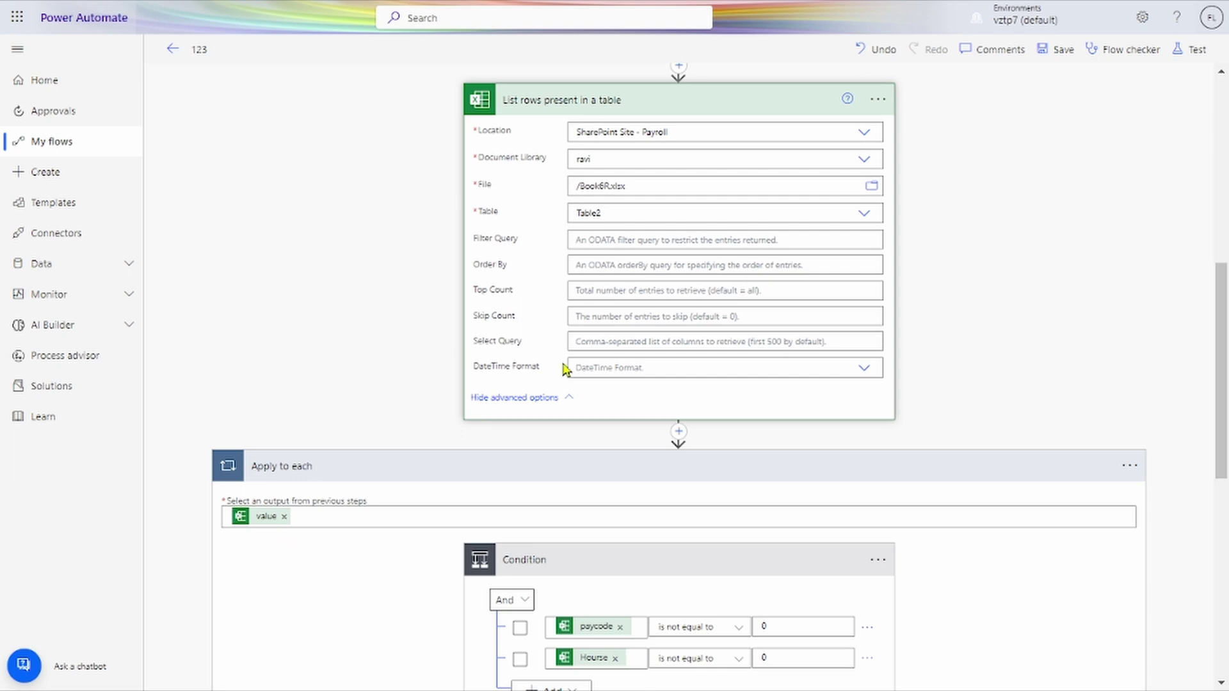
scroll(566, 368, "down", 1)
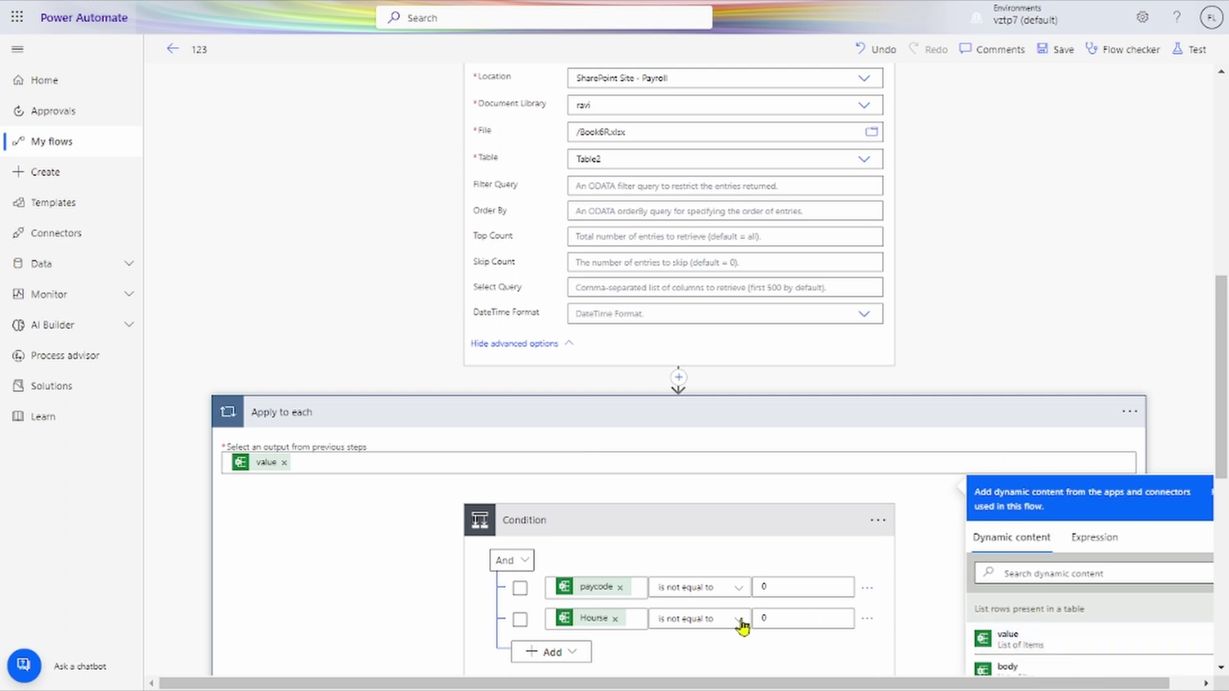
scroll(597, 592, "down", 3)
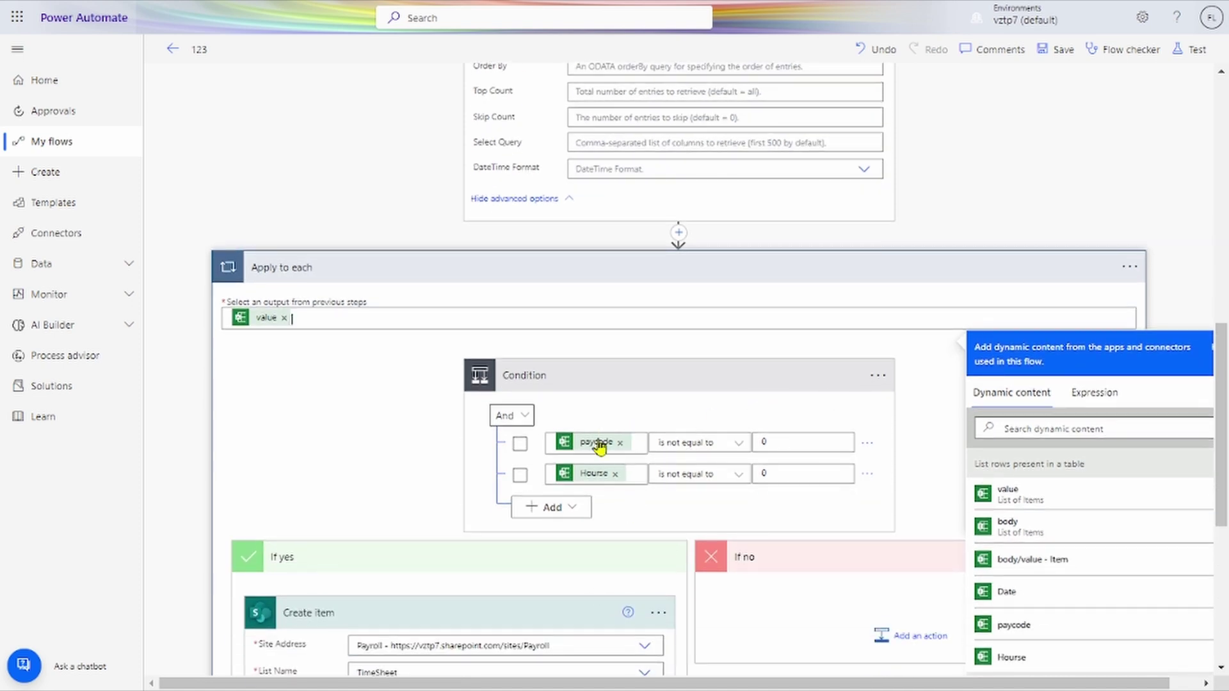
left_click(1110, 420)
type("p")
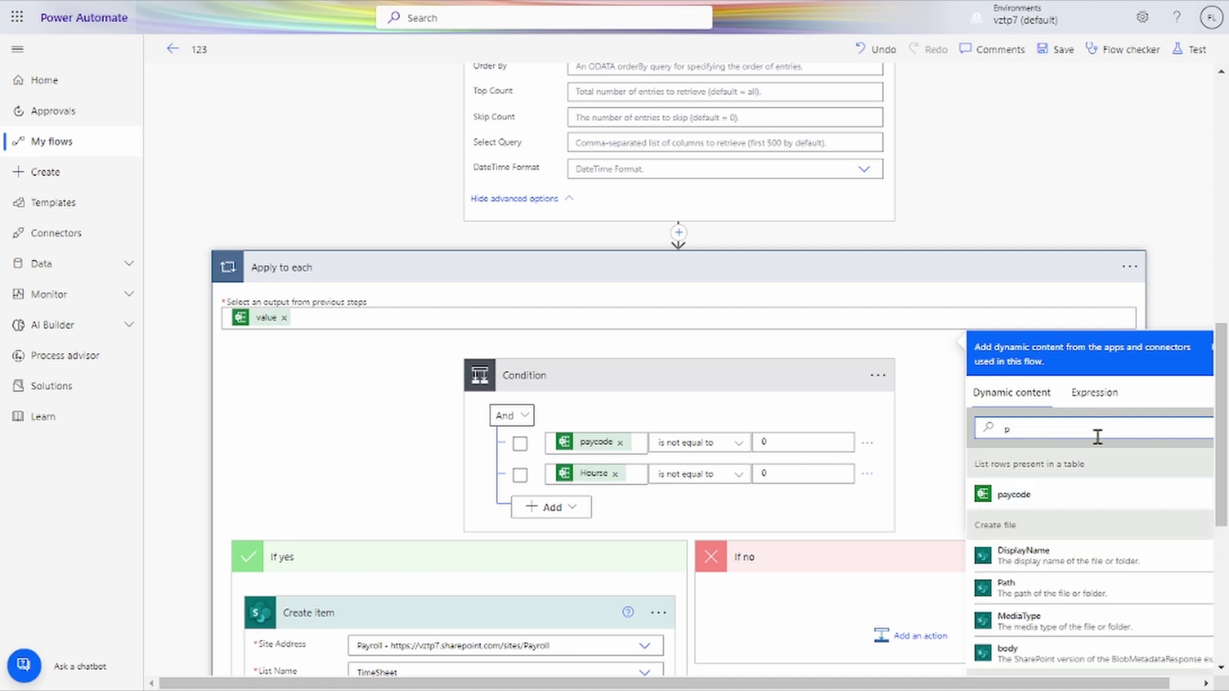
key("BackSpace")
type("ho")
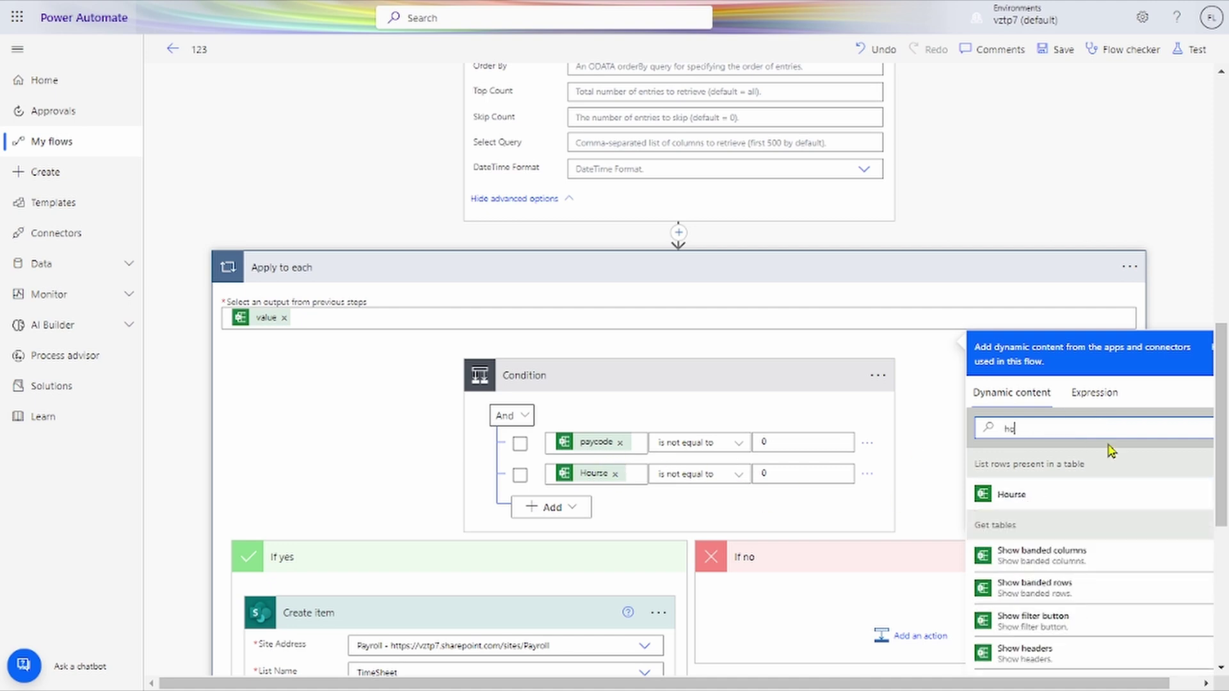
left_click(1043, 495)
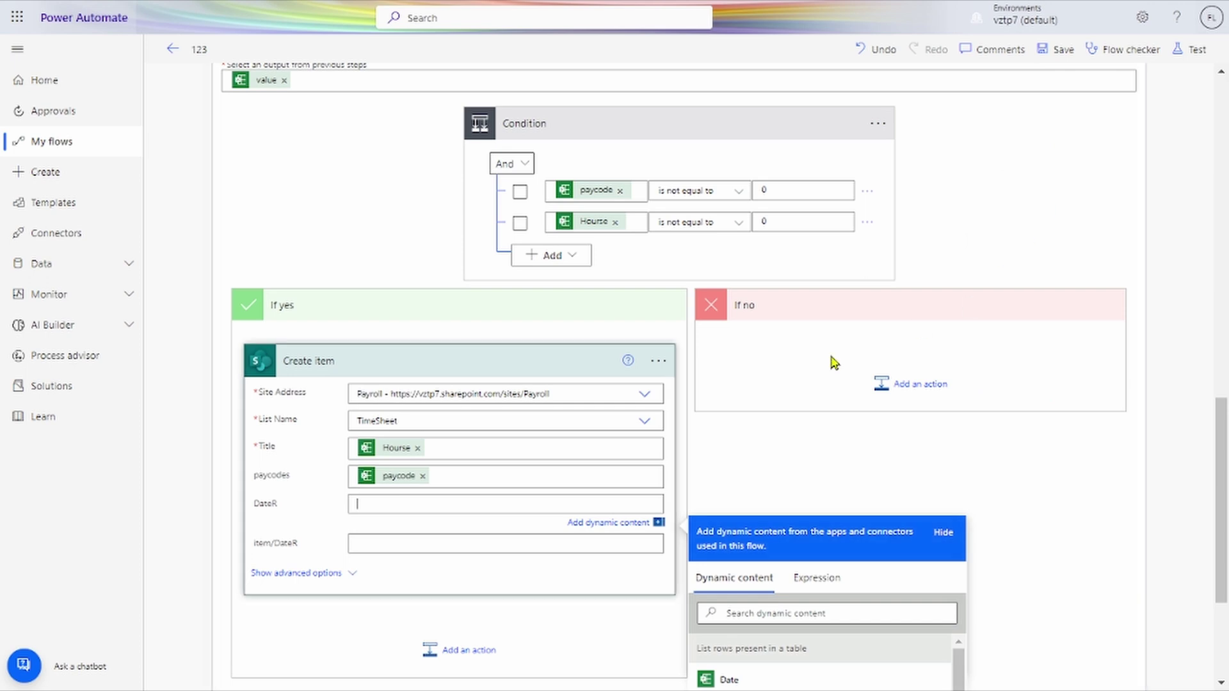
Map the Create item action's DateR field to the Date column, then review the field mappings and the List rows settings.
left_click(795, 614)
left_click(774, 686)
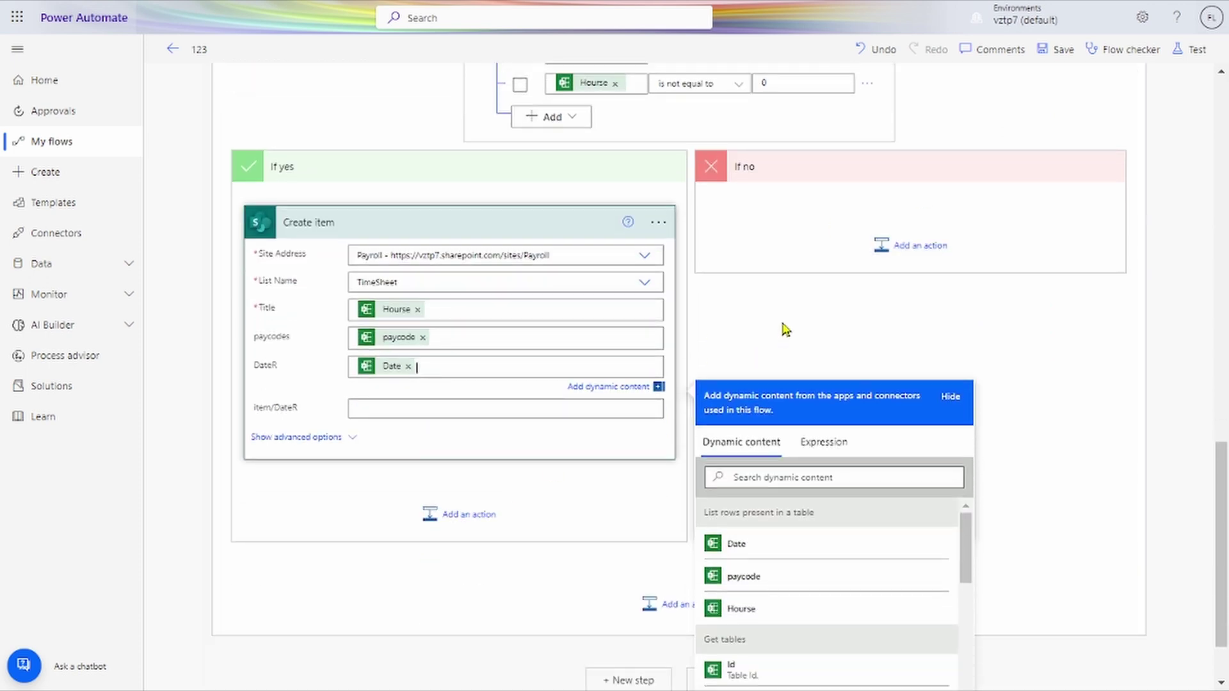
scroll(786, 330, "up", 6)
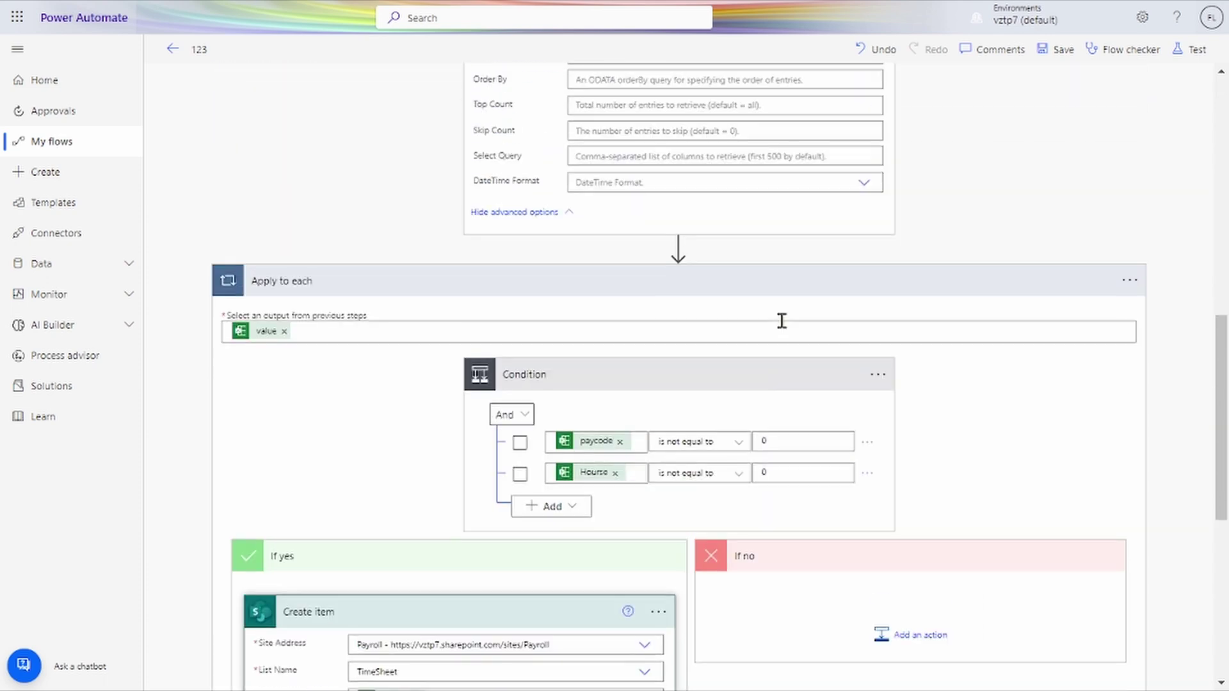
scroll(784, 326, "down", 4)
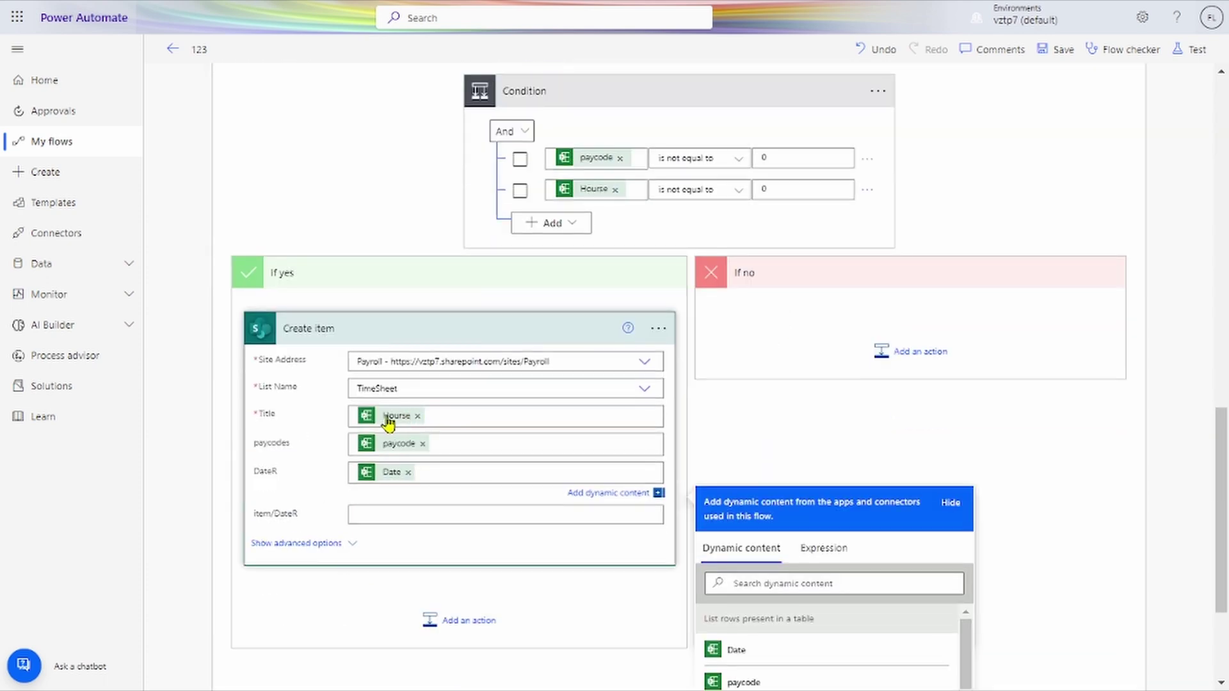
mouse_move(387, 423)
scroll(613, 336, "up", 8)
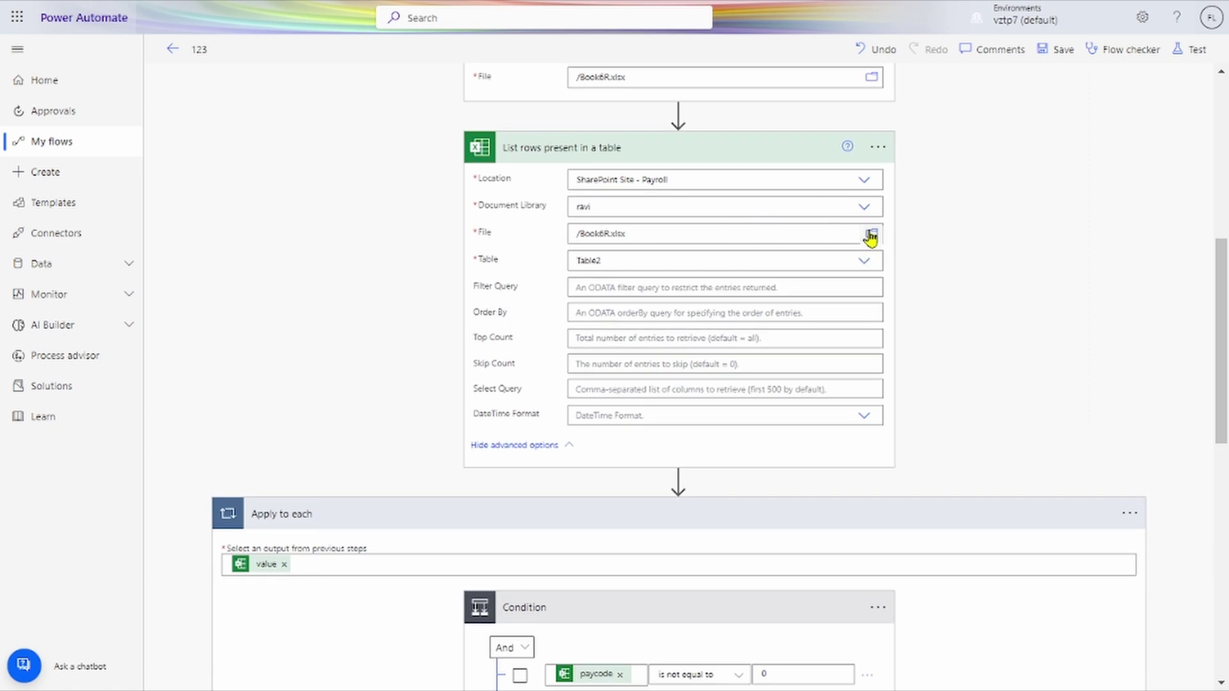
Replace the List rows present in a table action's File with the Id dynamic content from Create file.
left_click(872, 236)
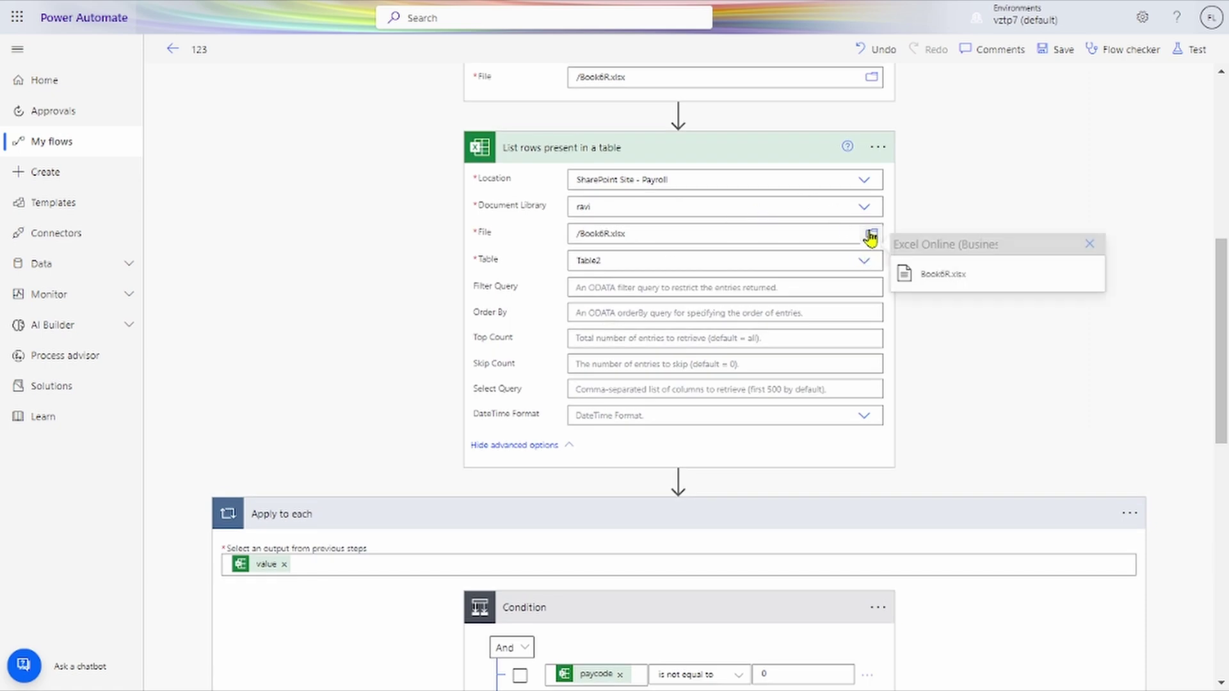
left_click(810, 231)
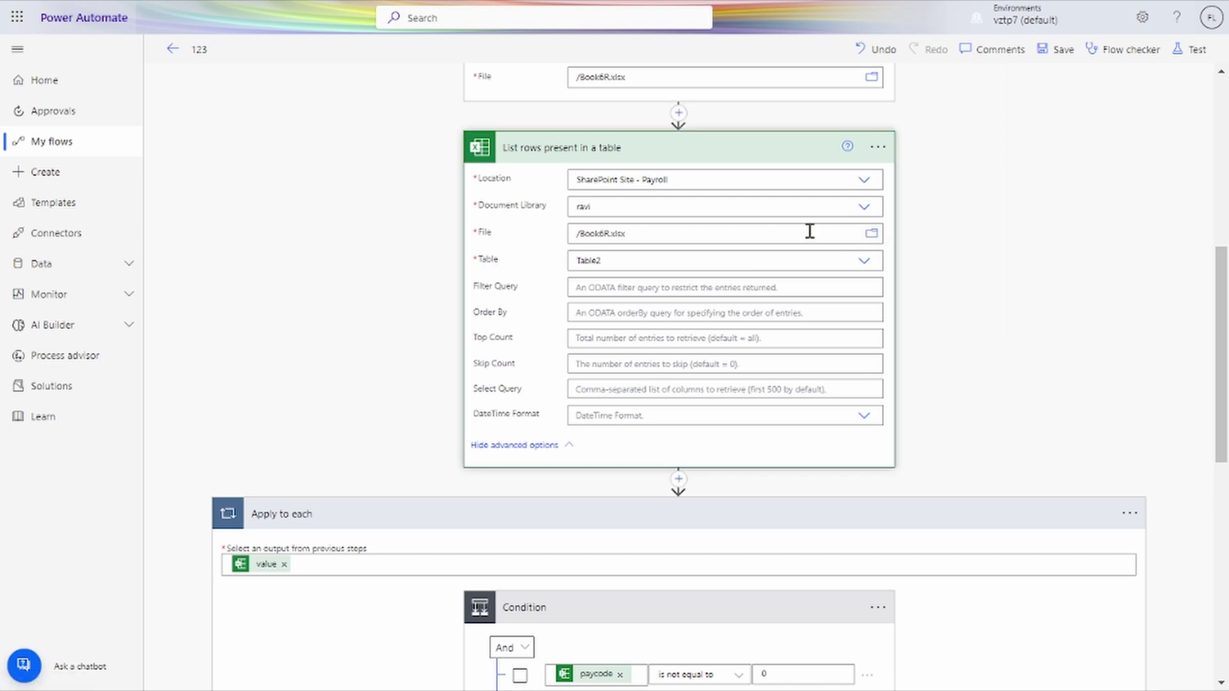
key("BackSpace")
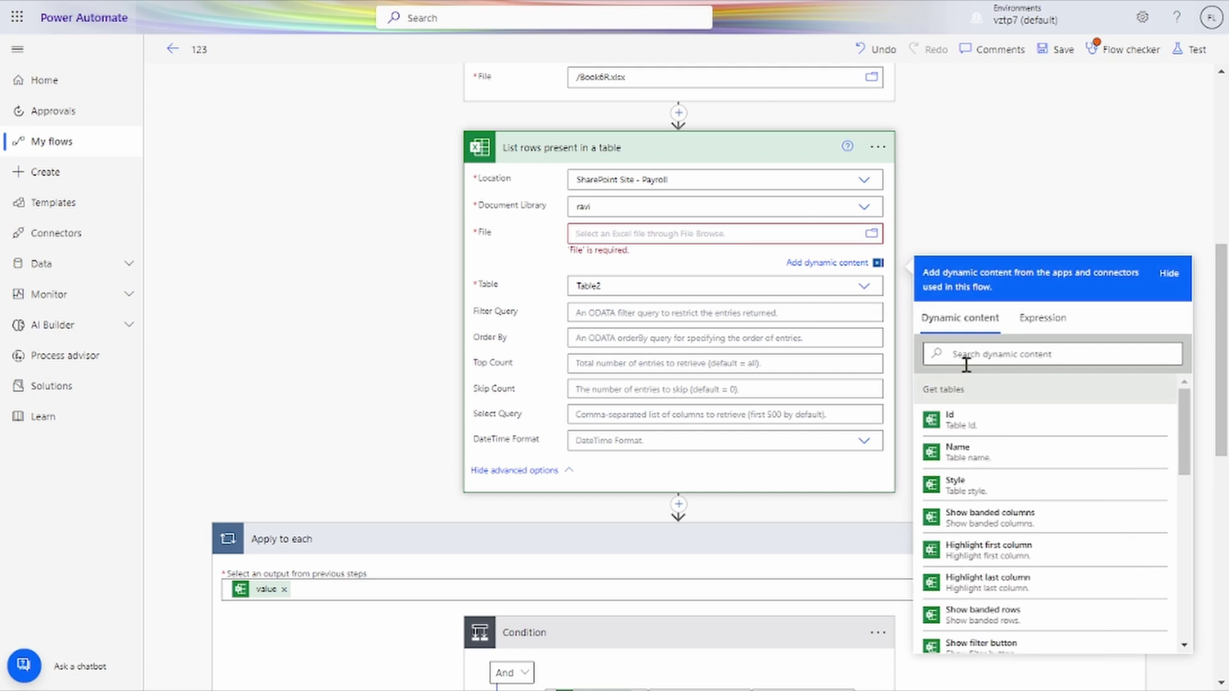
left_click(986, 356)
type("id")
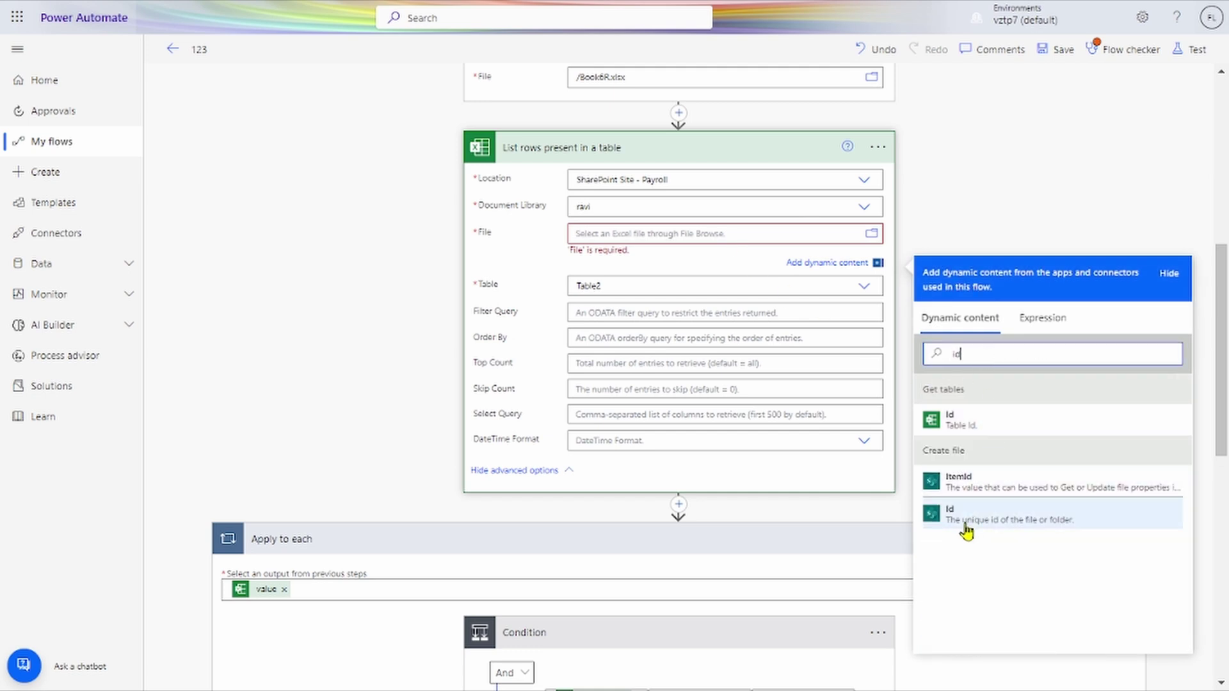
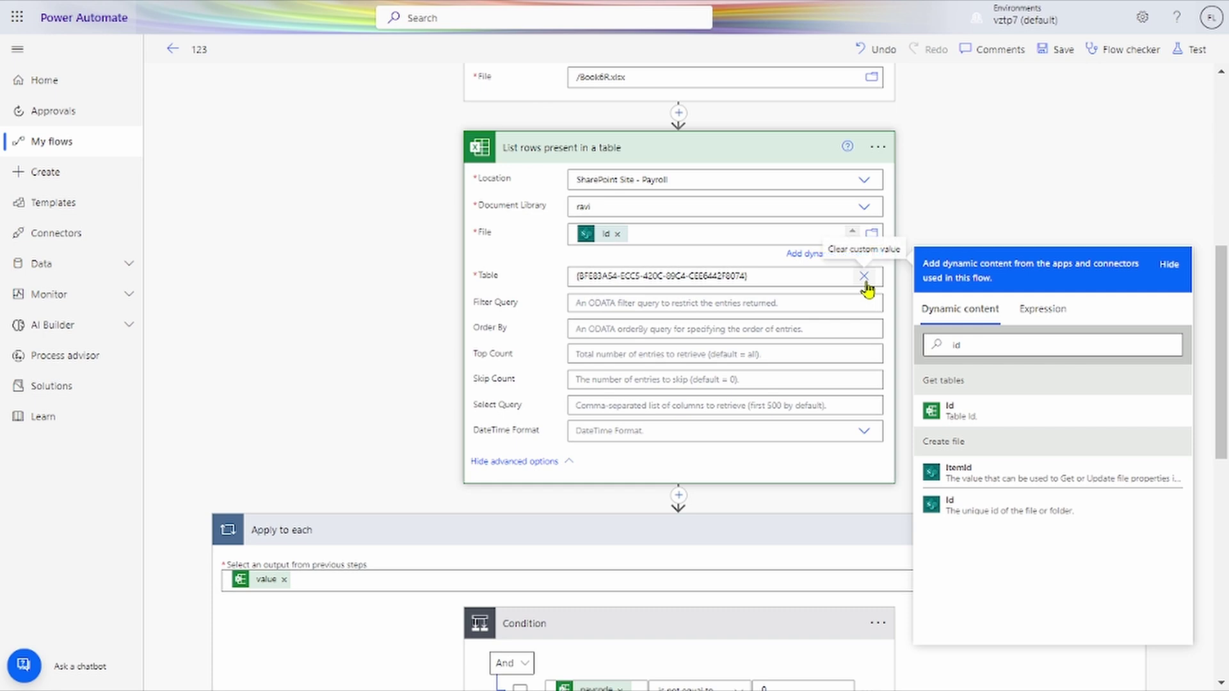
Set the Table of List rows present in a table to the expression first(outputs('Get_tables')?['body/value'])?['Name'].
left_click(864, 276)
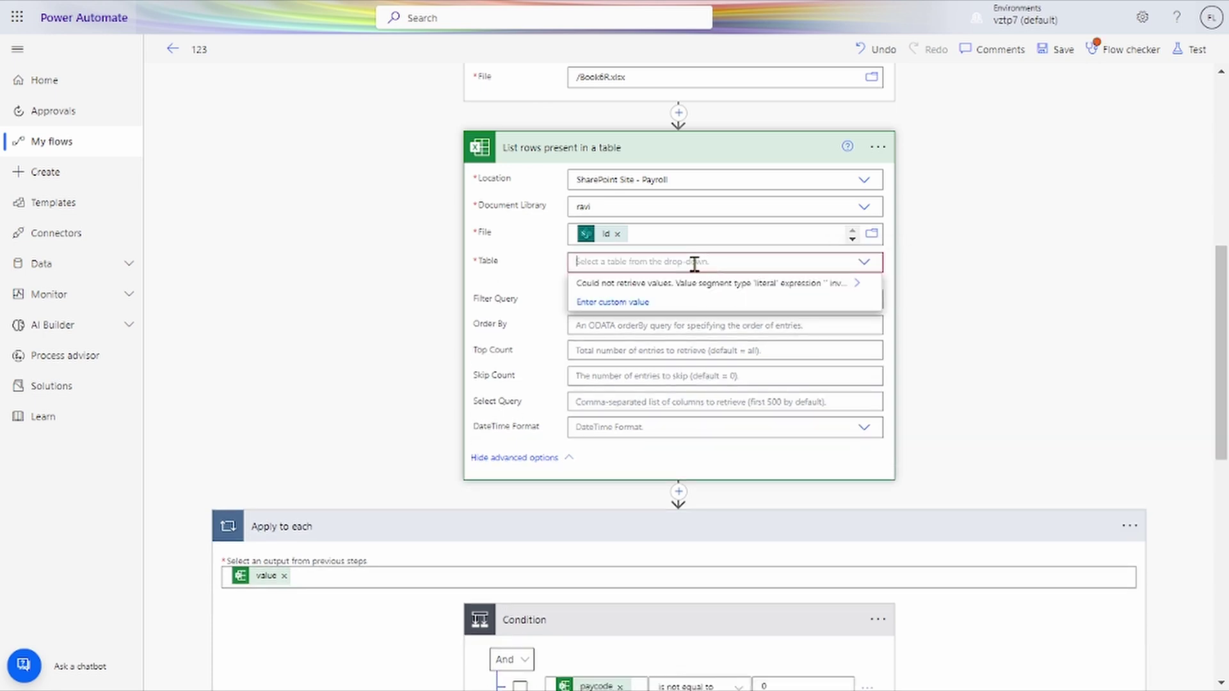
left_click(667, 264)
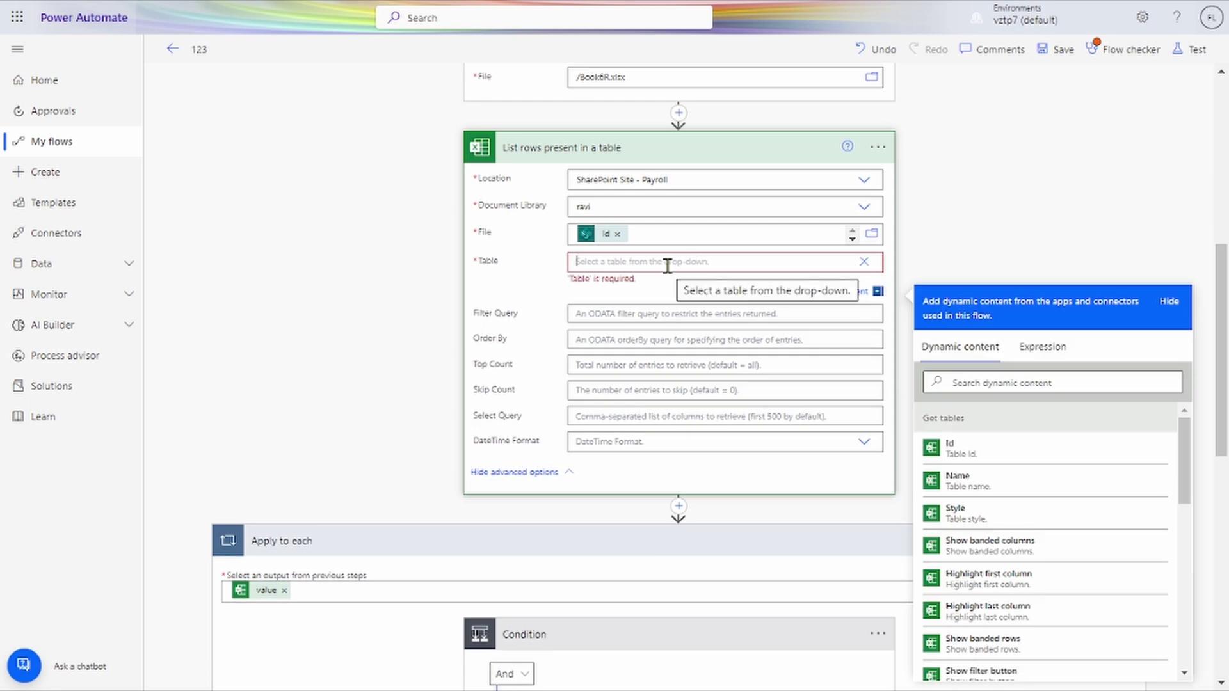
left_click(1055, 347)
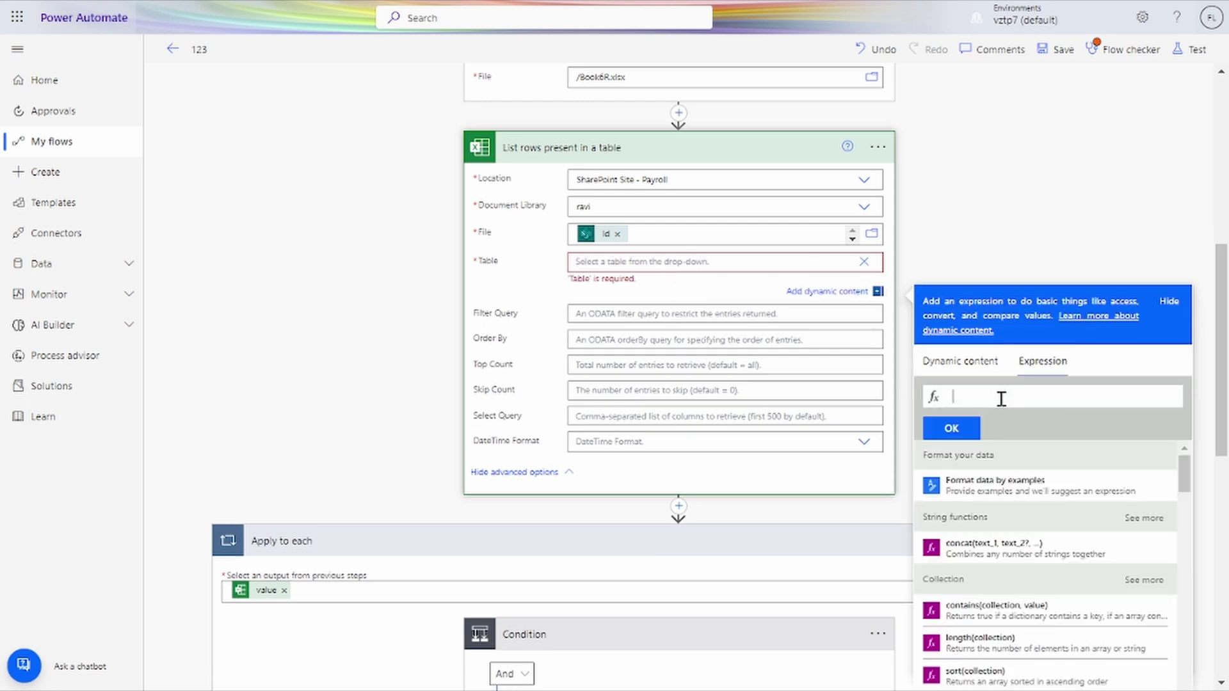
key("ctrl+v")
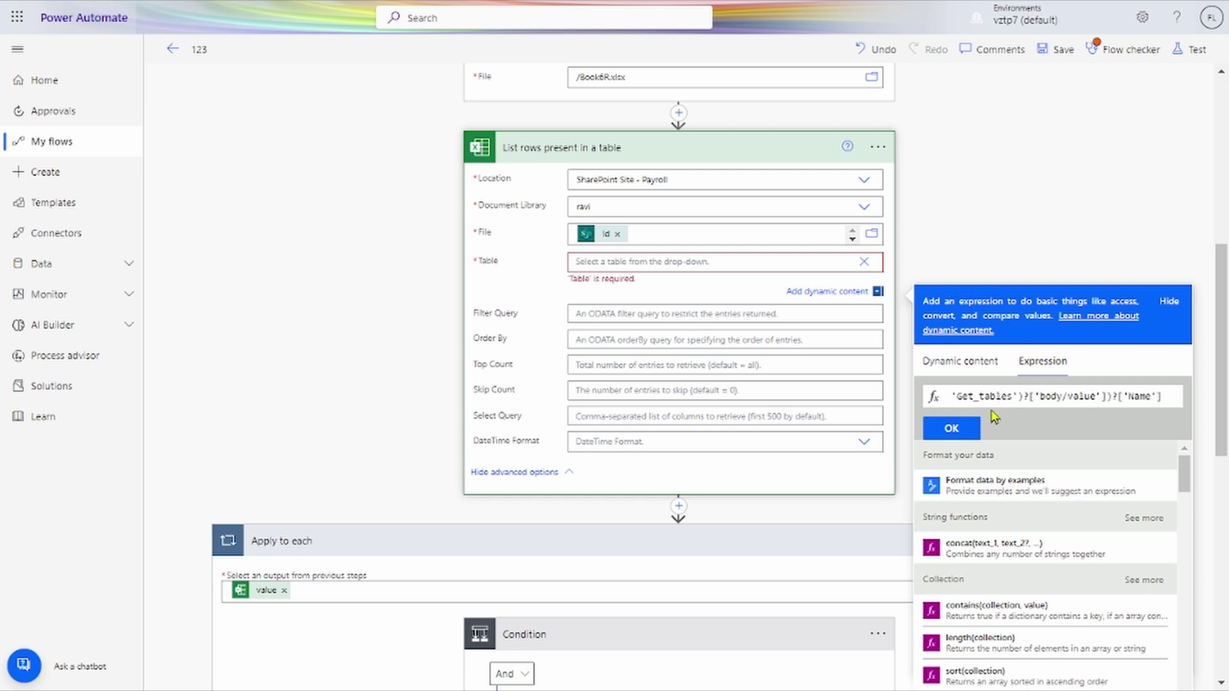
left_click(1042, 391)
key("Home")
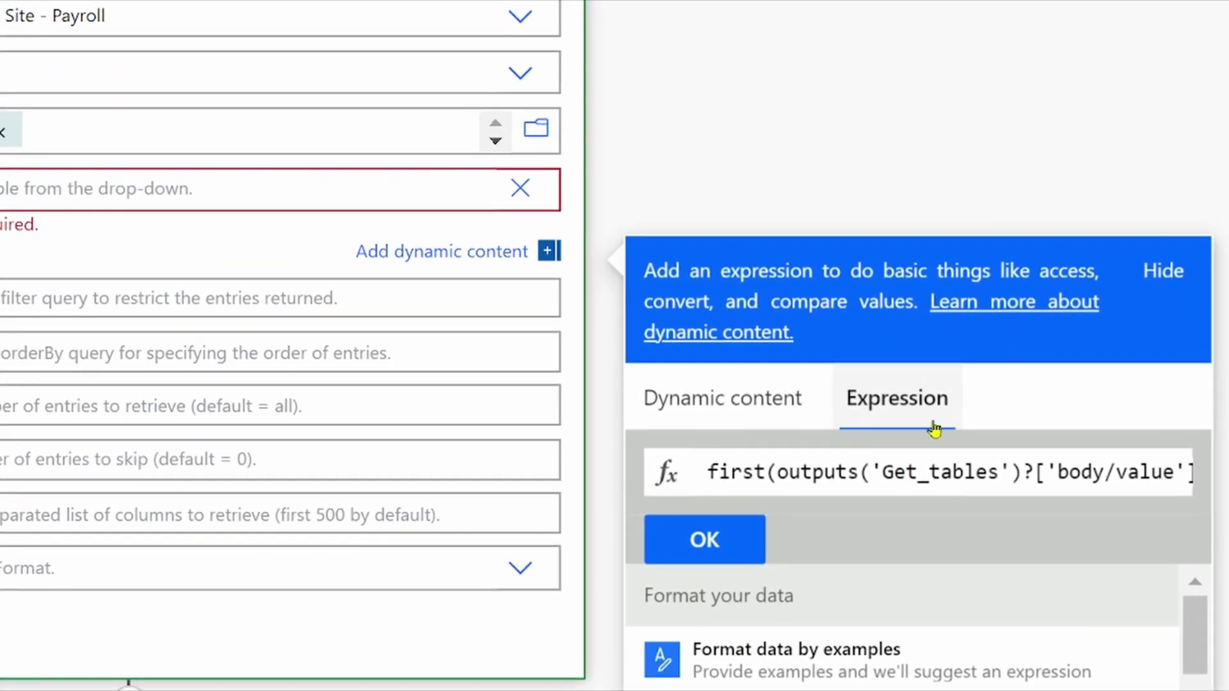
type(")?['N")
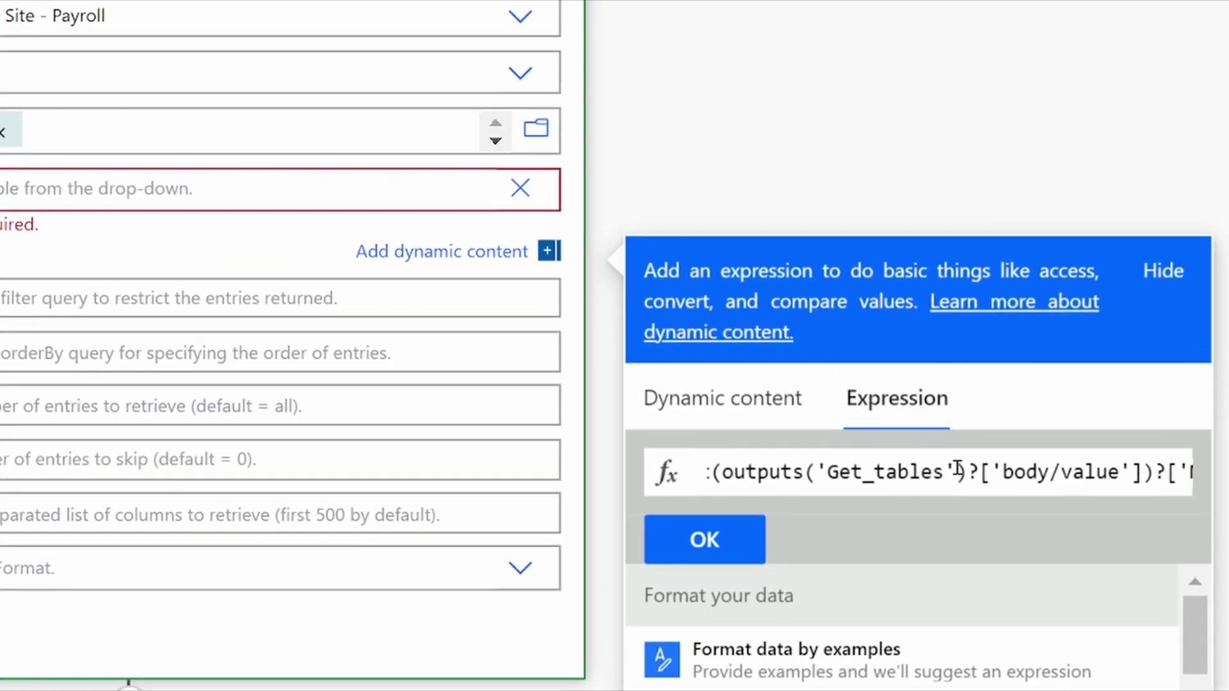
type("ame']")
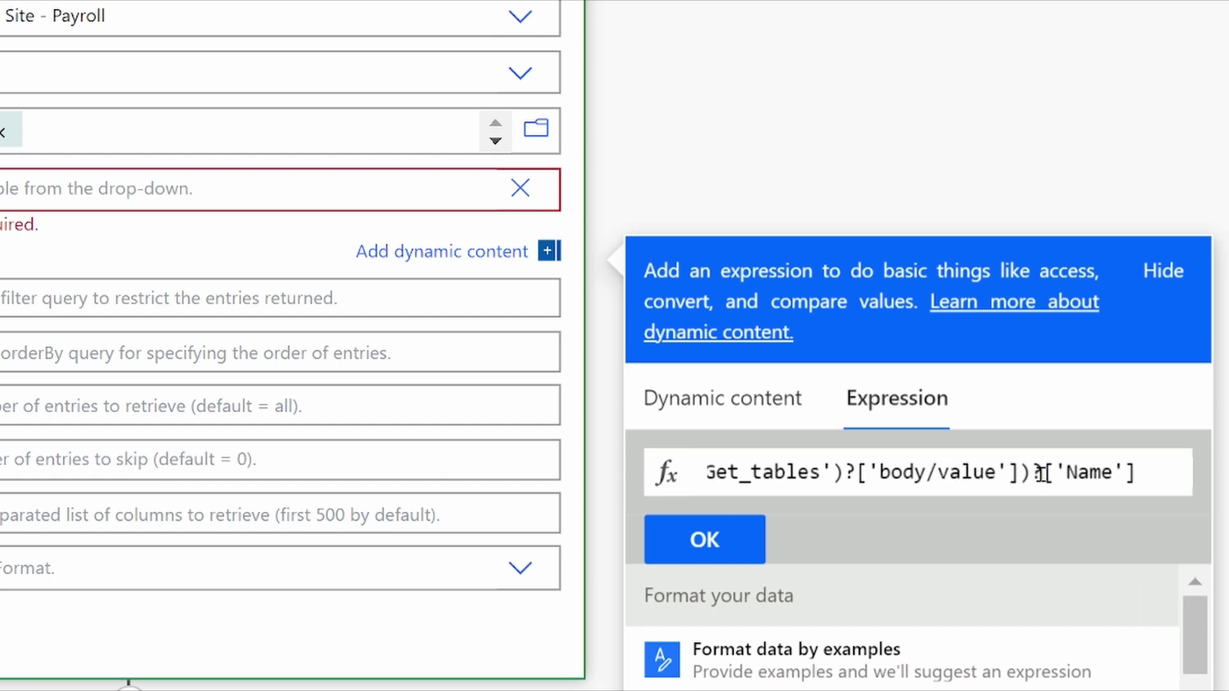
key("Home")
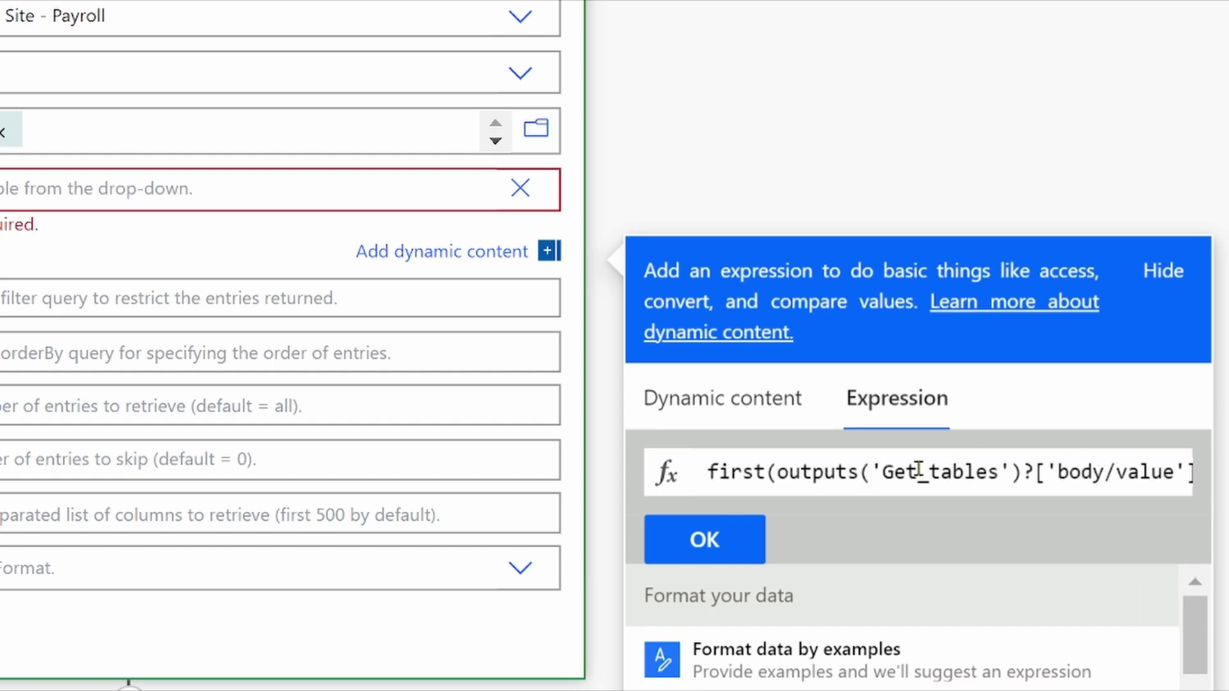
left_click(719, 540)
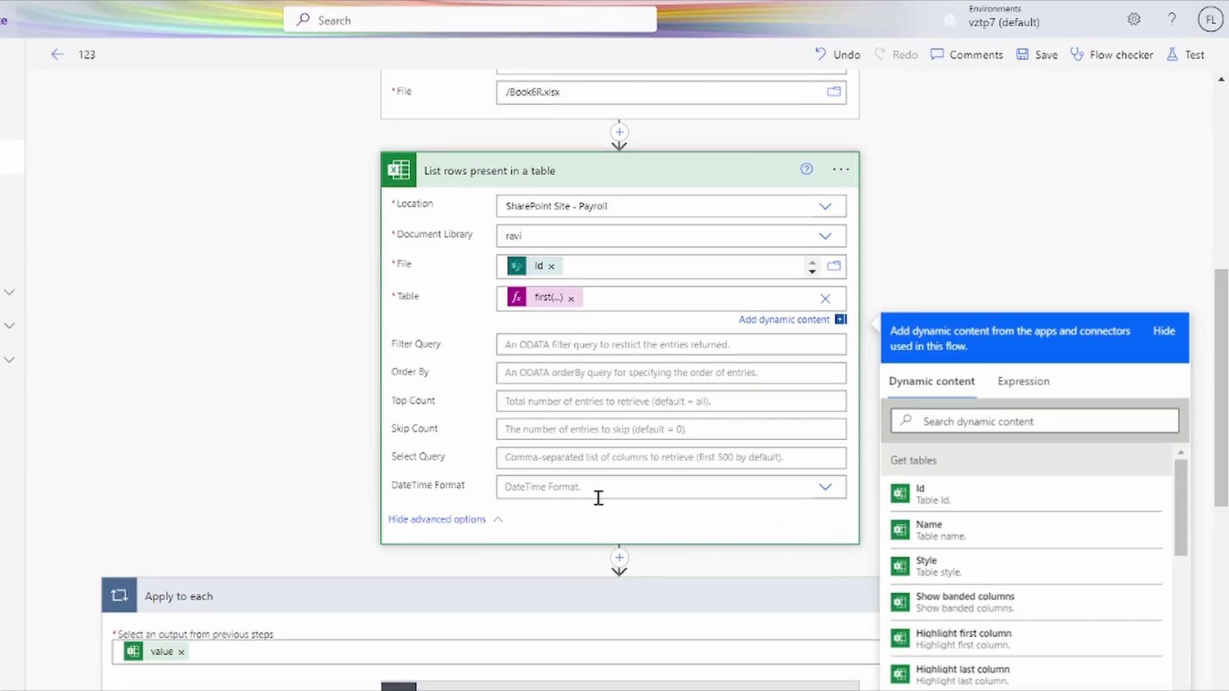
Save the edited flow as a copy named "Copy of - 123 Last".
scroll(598, 498, "down", 4)
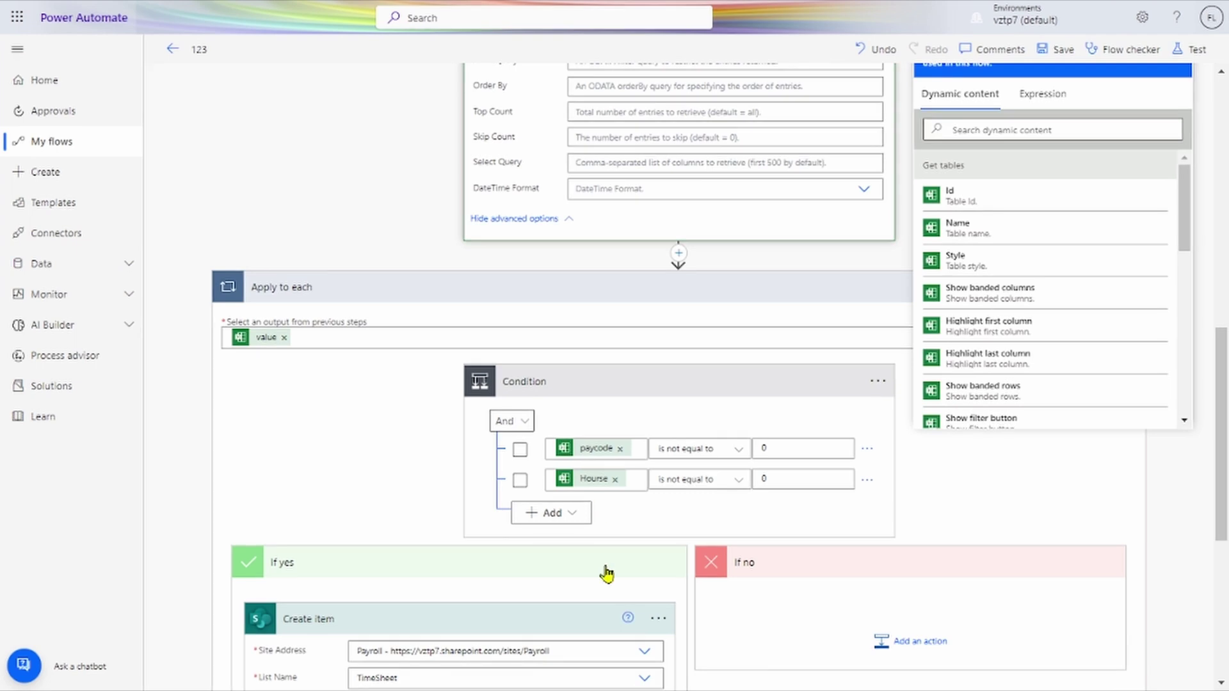
left_click(1066, 56)
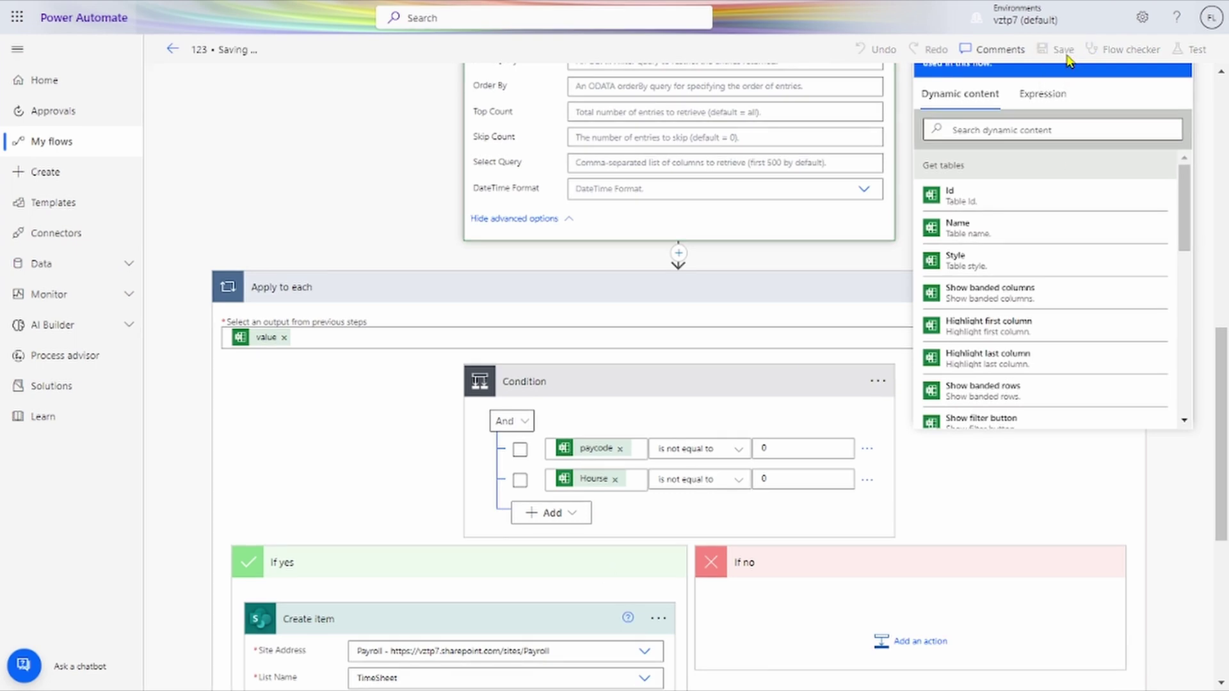
scroll(765, 224, "up", 10)
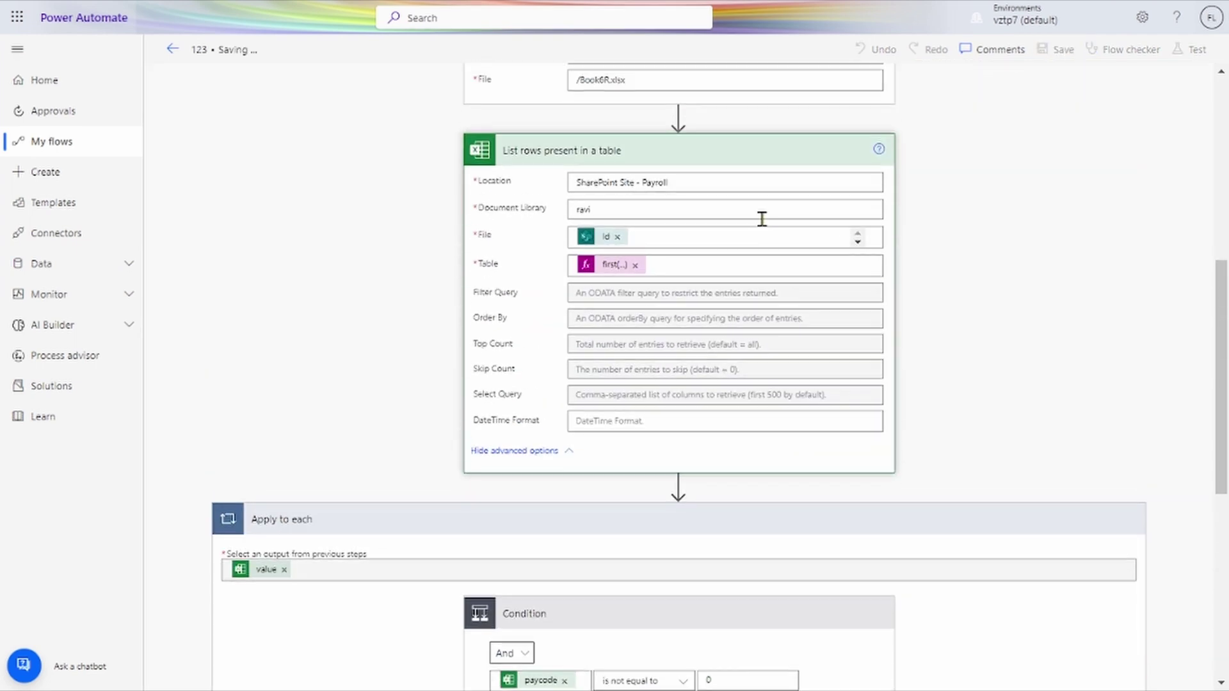
scroll(762, 219, "up", 1)
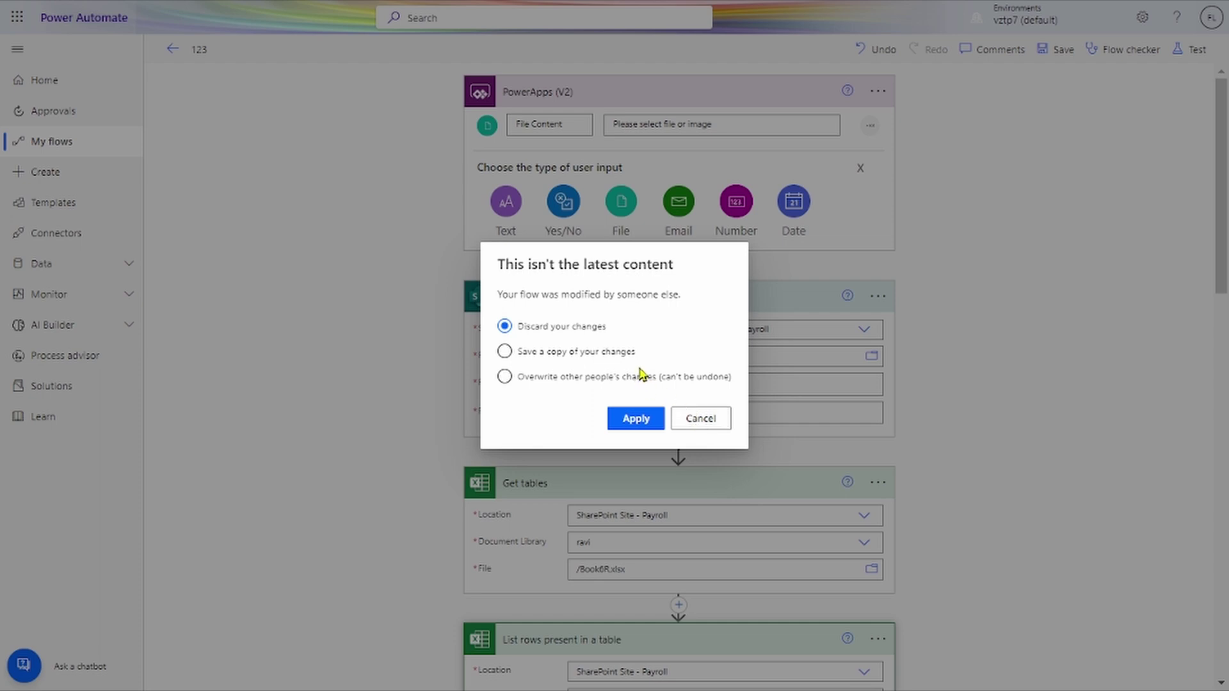
left_click(586, 357)
left_click(648, 420)
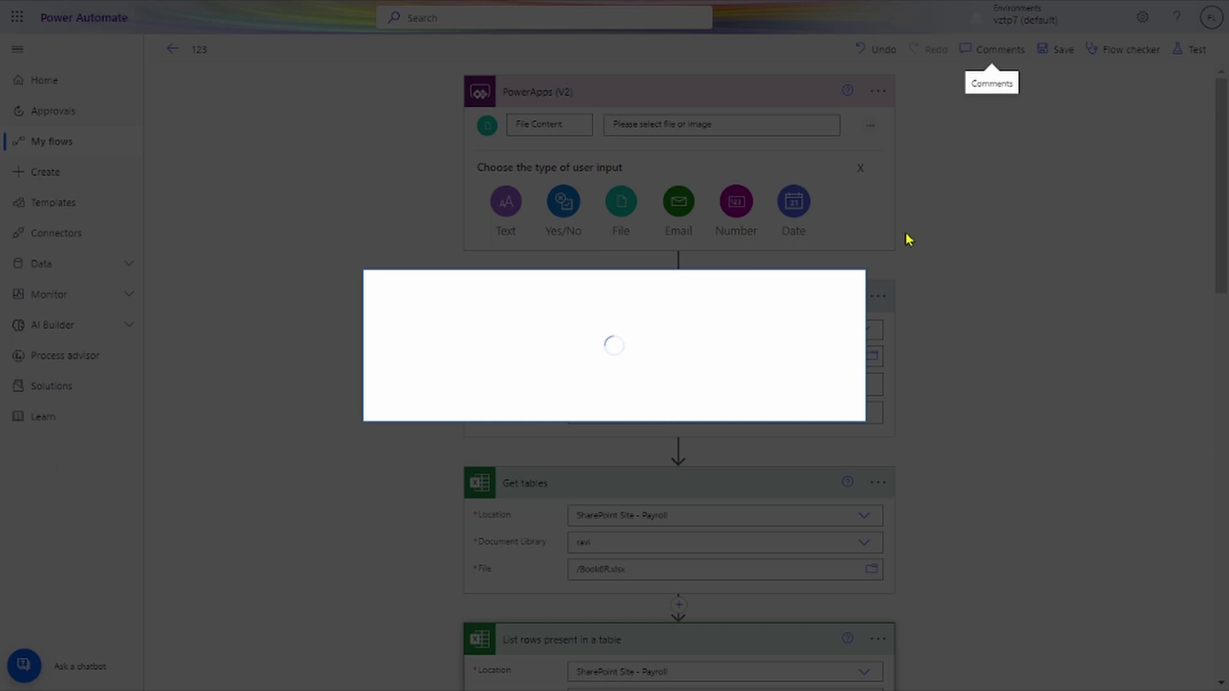
left_click(535, 370)
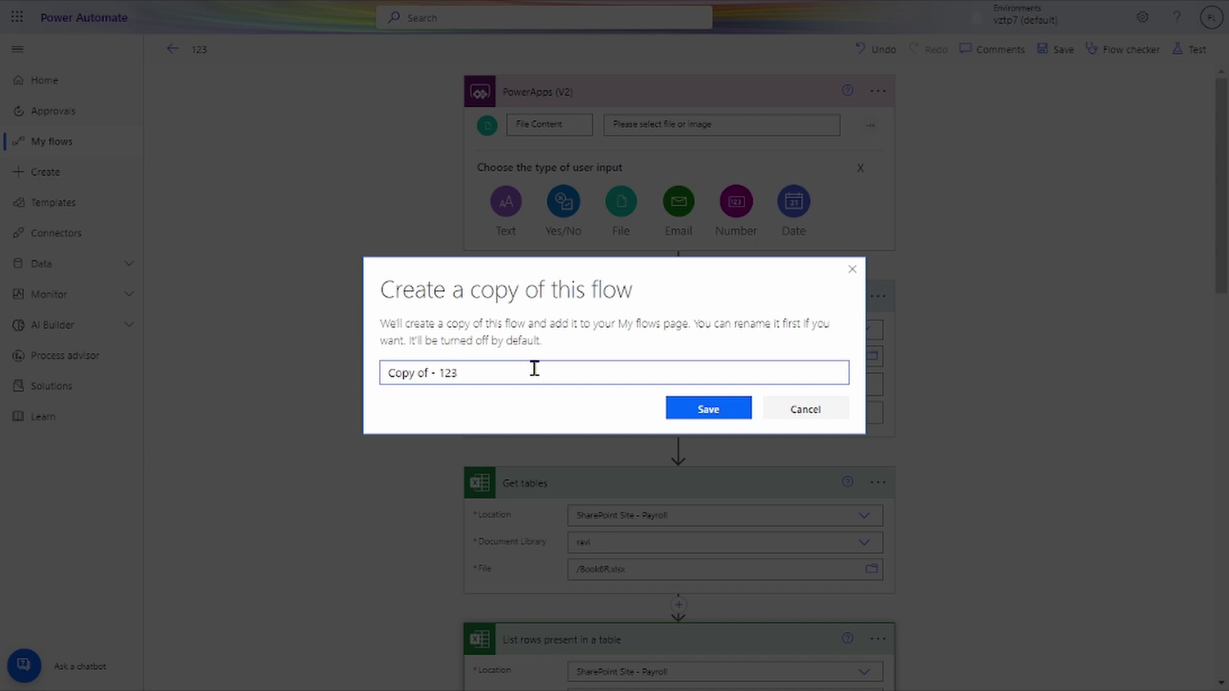
type("Last")
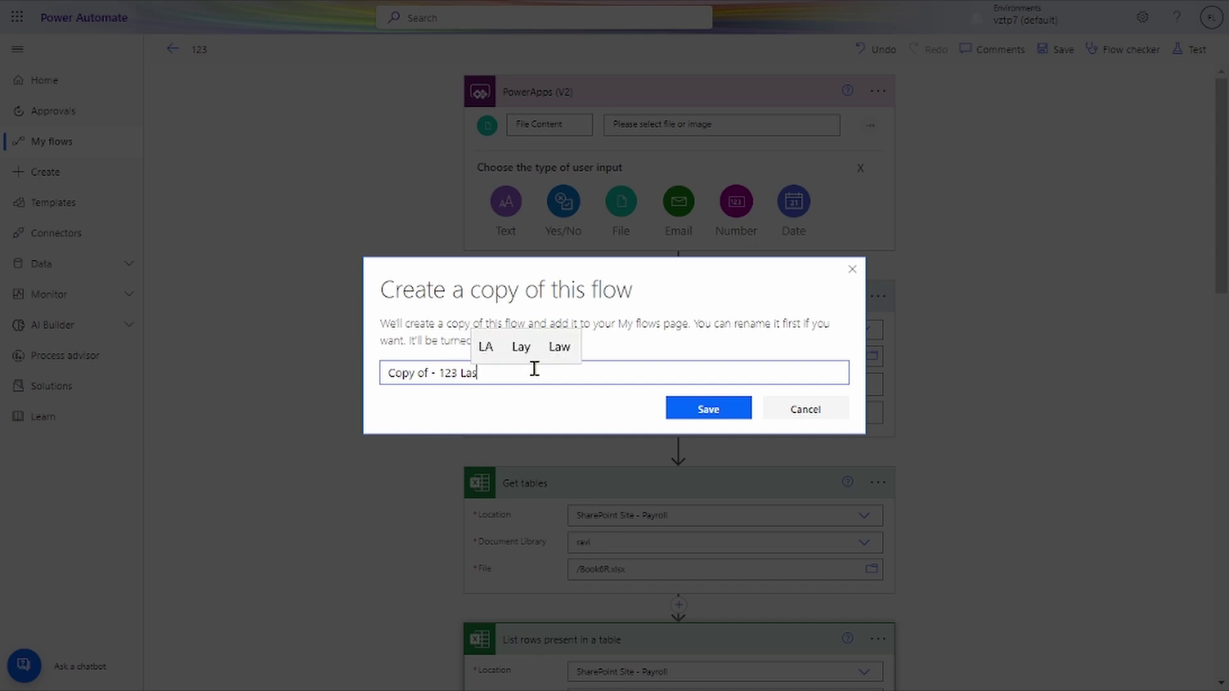
left_click(734, 412)
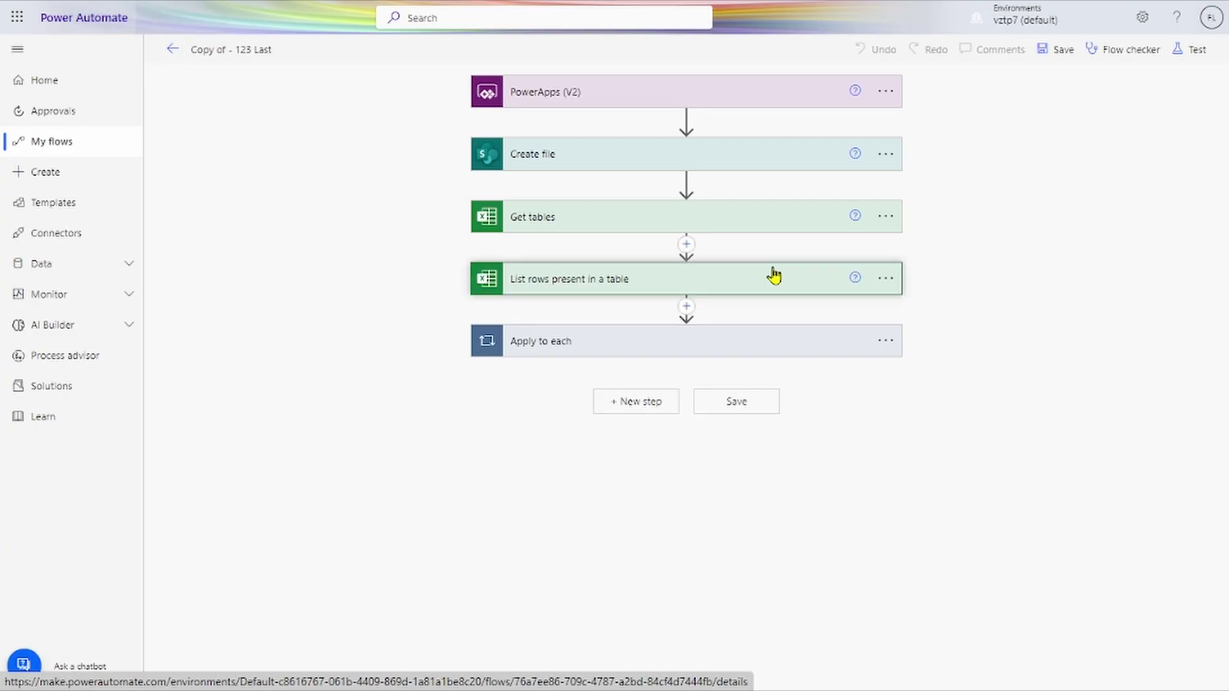
In the copied flow, set the Get tables action's File to the Create file Id and save the flow.
left_click(774, 275)
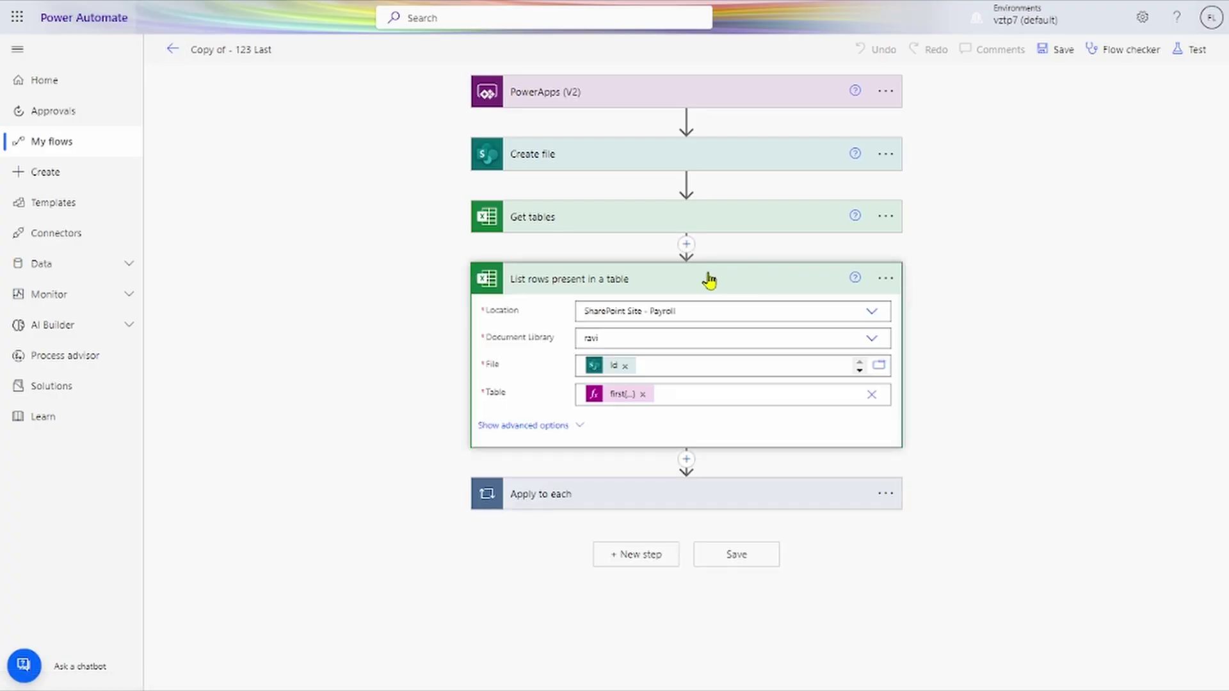
left_click(593, 229)
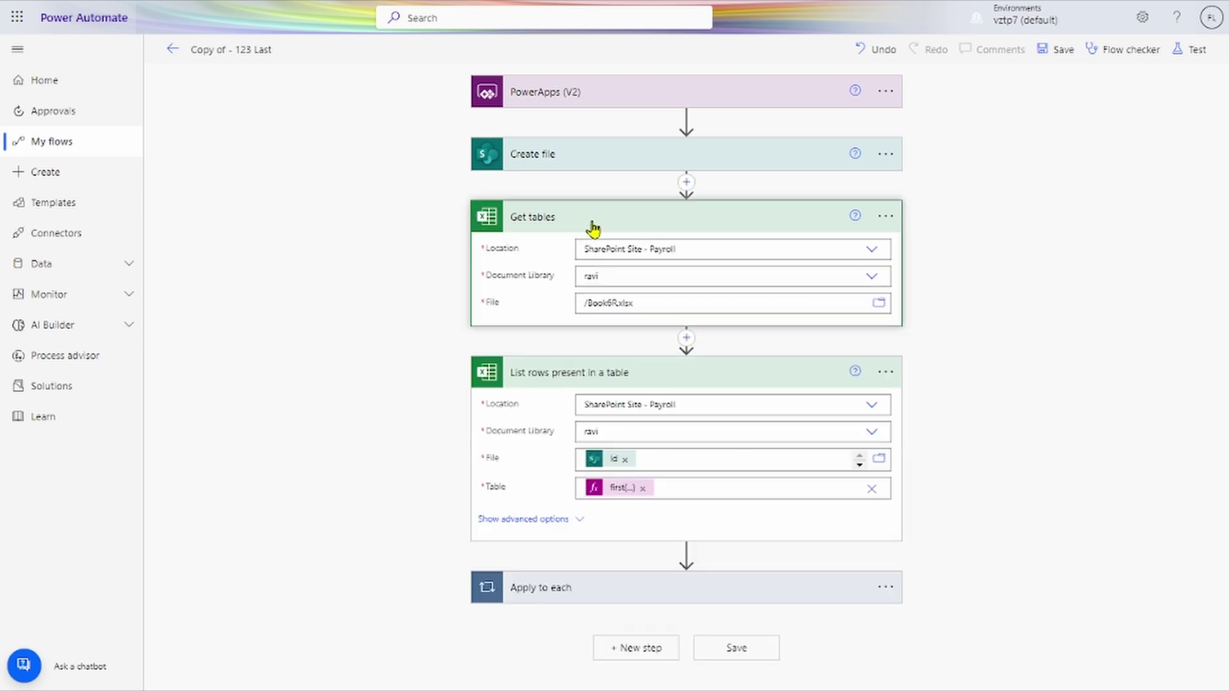
left_click(658, 311)
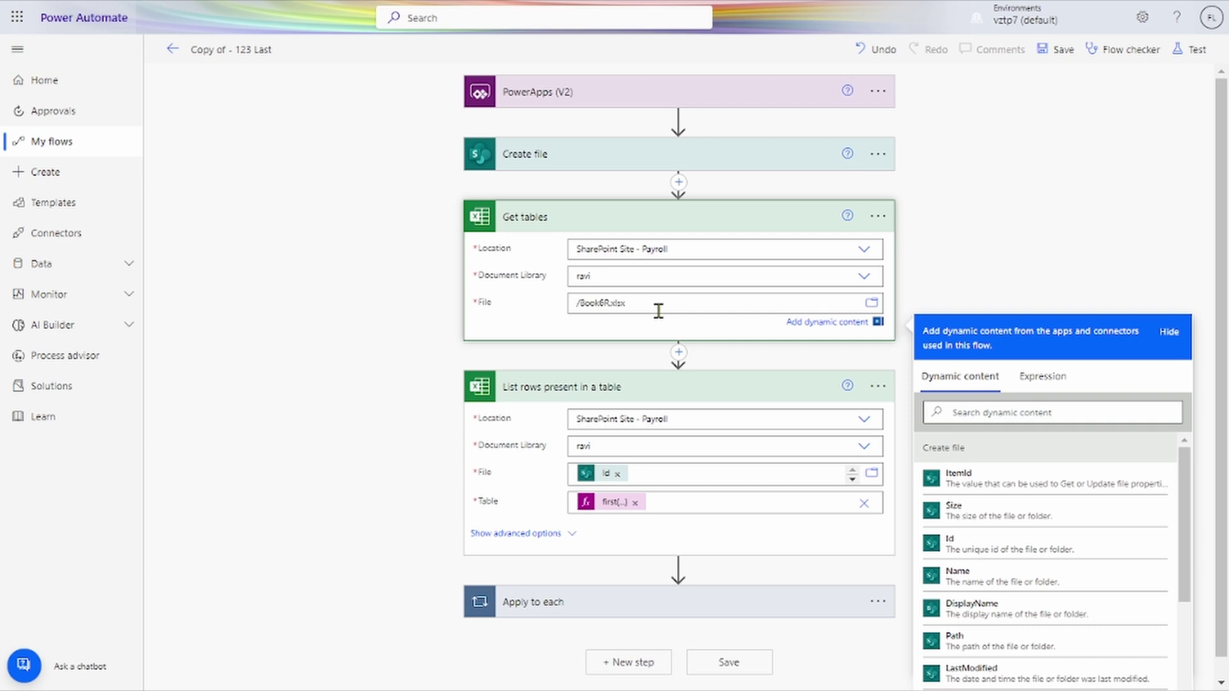
key("ctrl+a")
key("BackSpace")
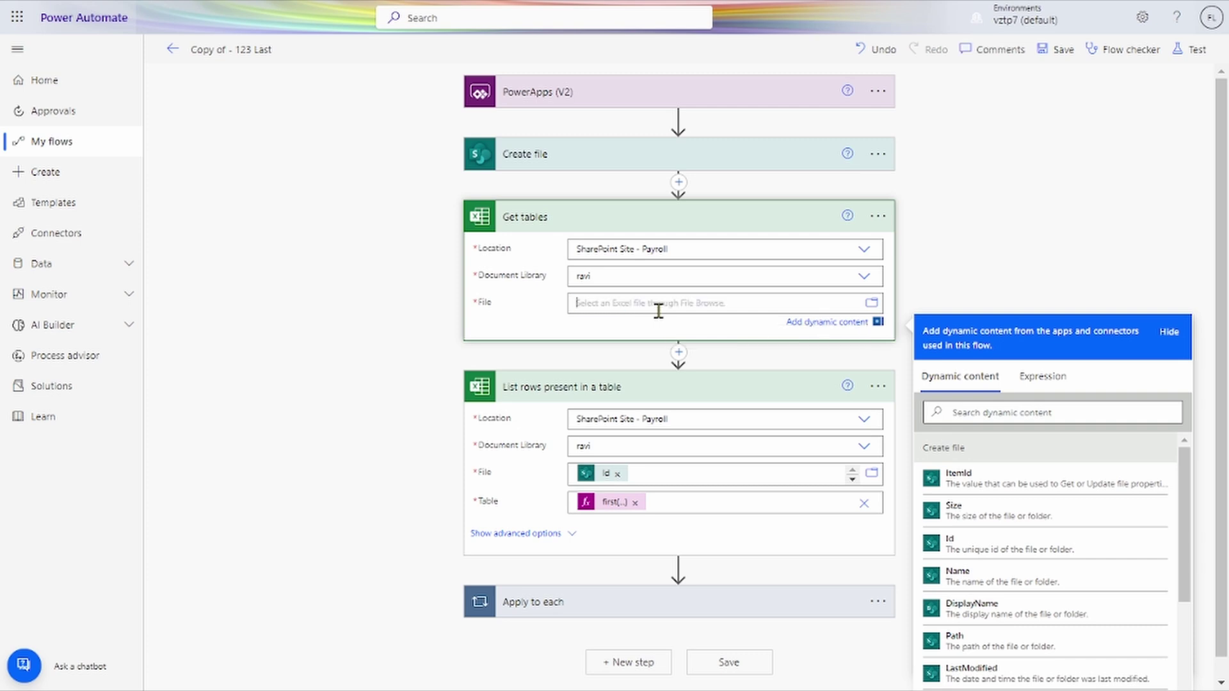
left_click(900, 544)
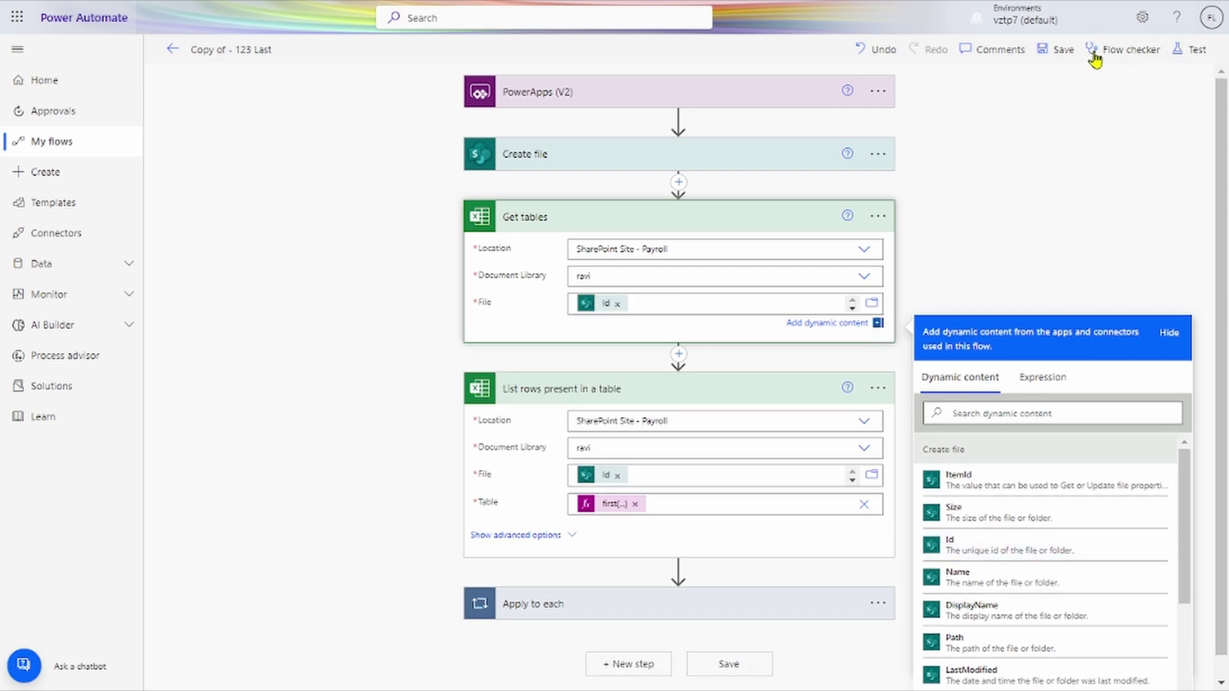
left_click(1054, 54)
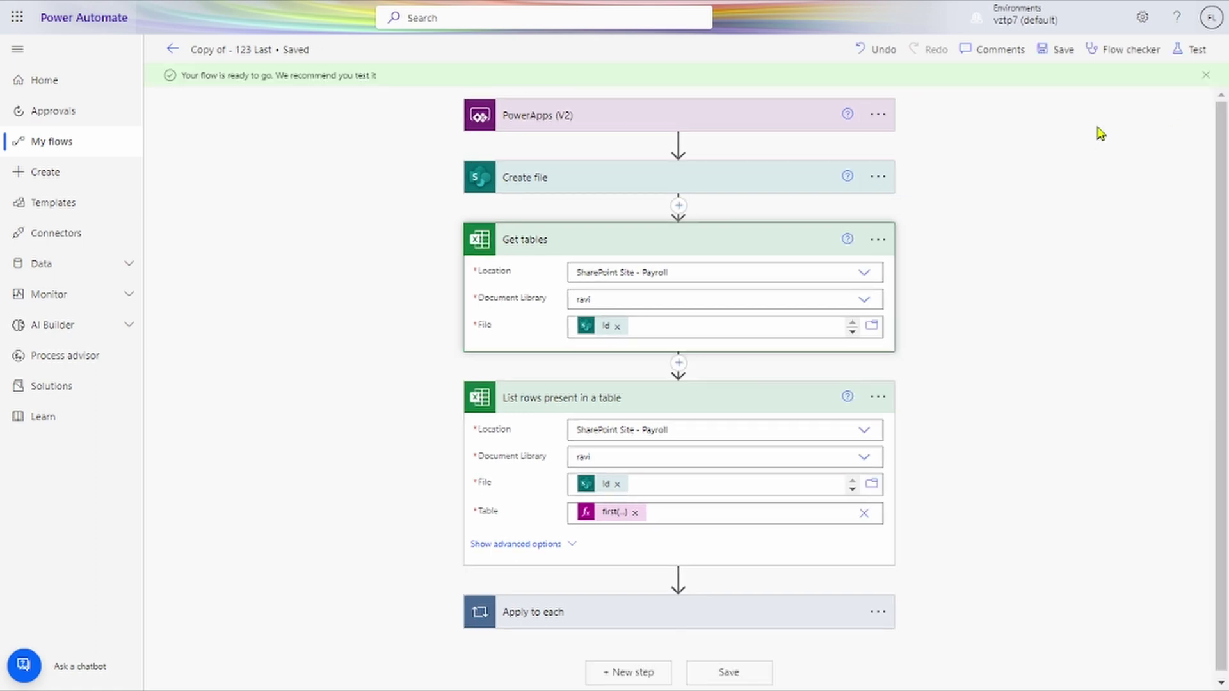
Check the flow's test options, then return to its details page and turn the flow on.
left_click(1192, 51)
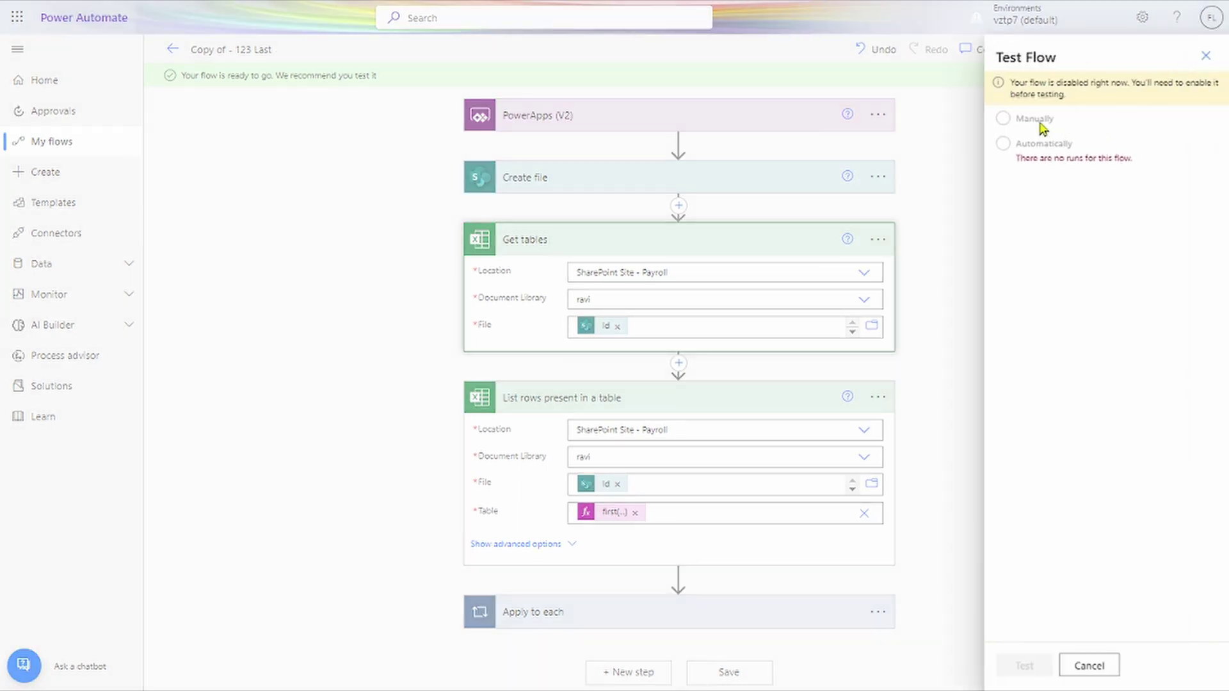
left_click(1207, 56)
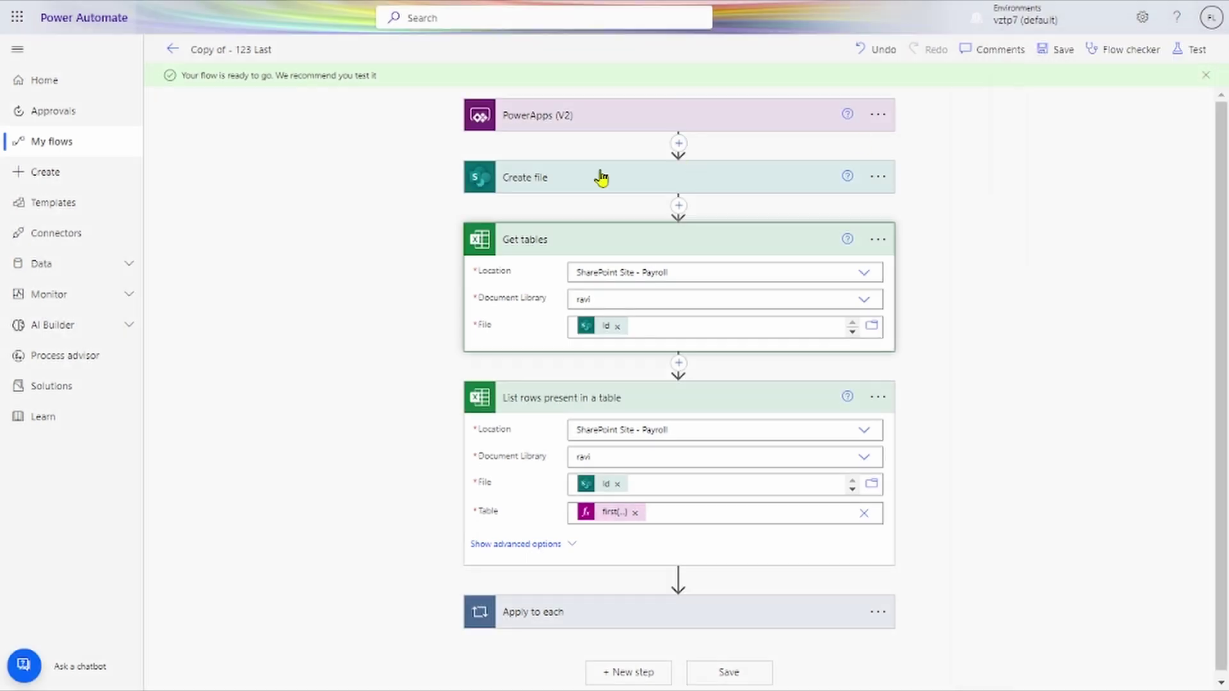
left_click(173, 49)
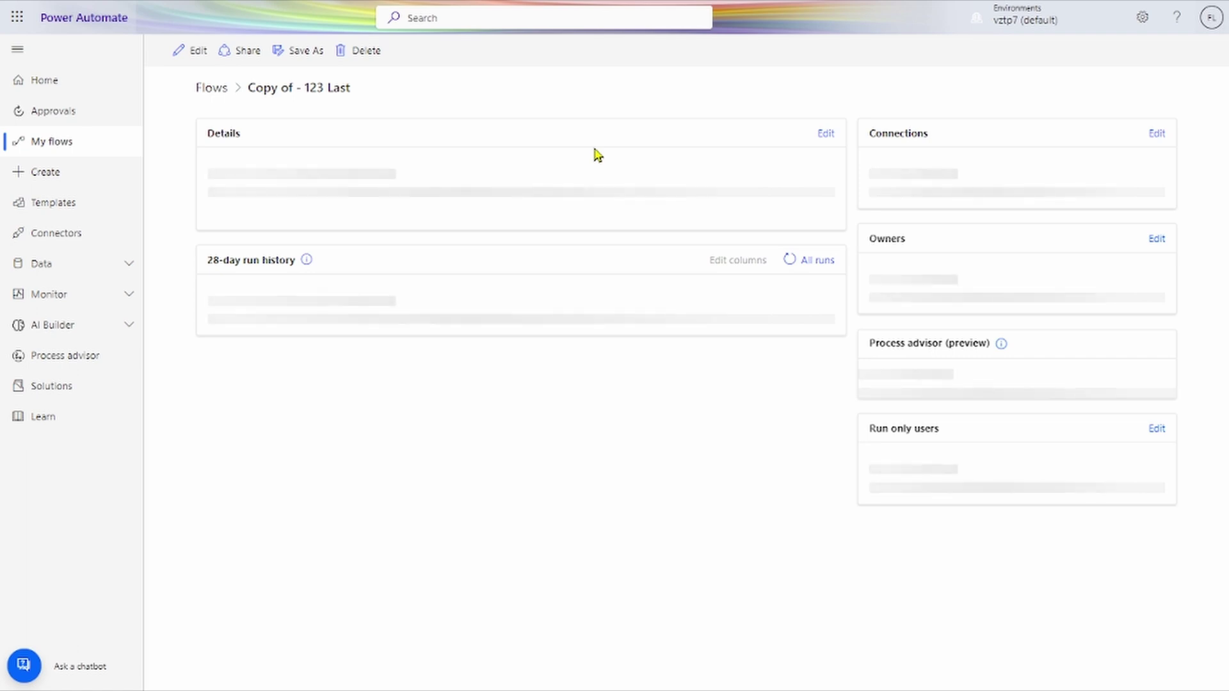
left_click(707, 55)
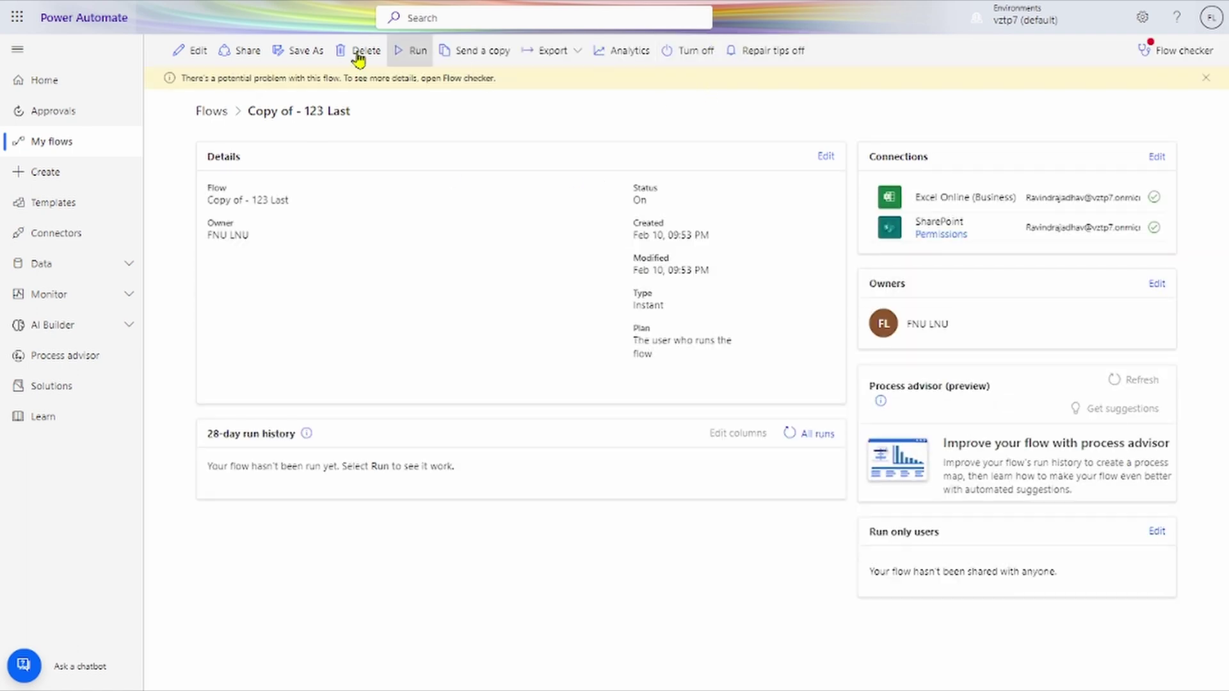
Reopen the copied flow for editing and try to test it manually.
left_click(200, 64)
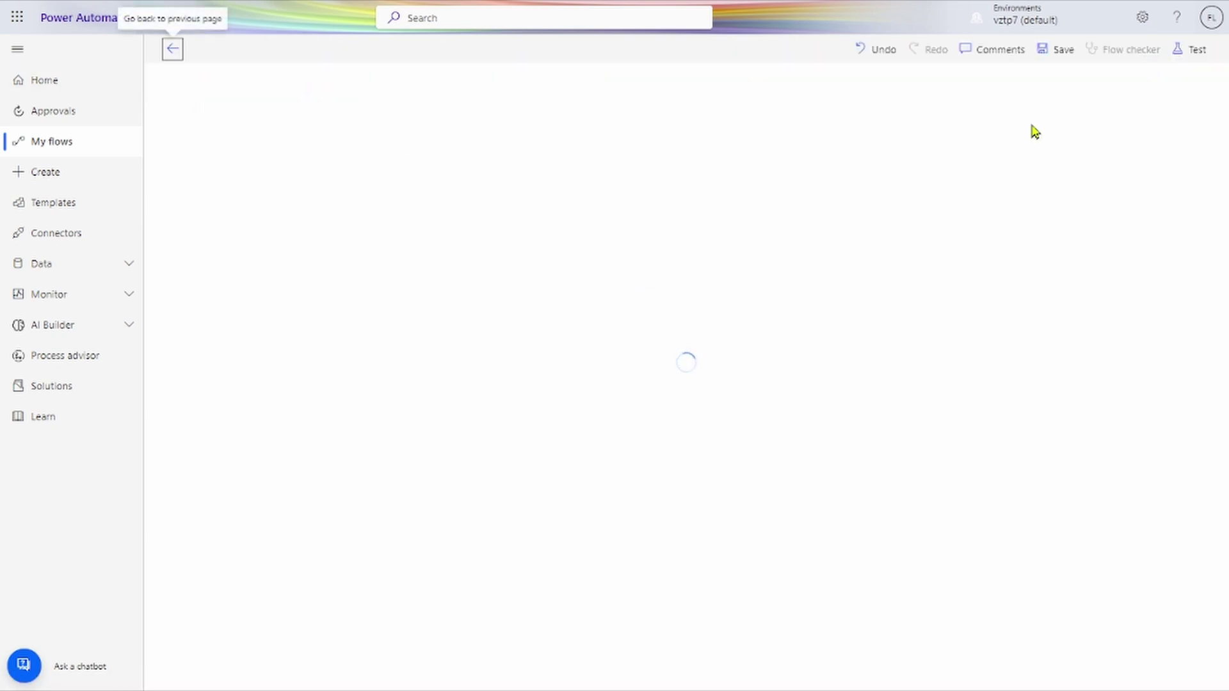
left_click(1198, 52)
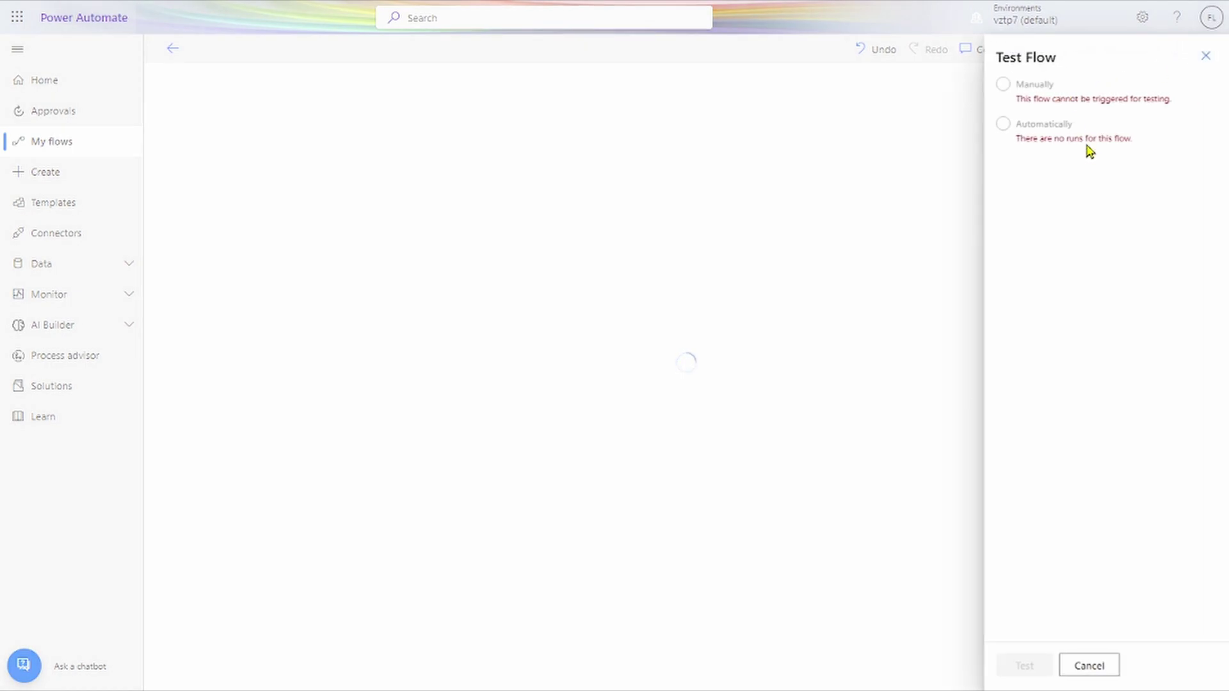
left_click(1014, 89)
left_click(1025, 666)
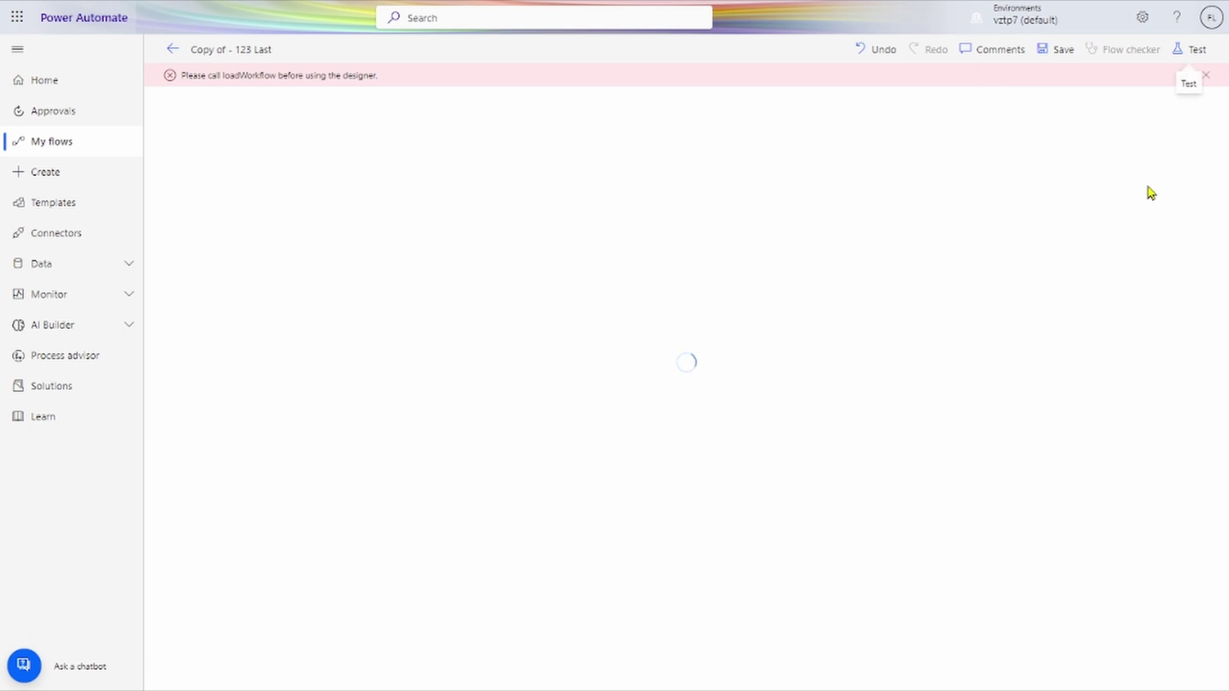
Dismiss the designer error, then save the copied flow and start a manual test.
left_click(1204, 78)
left_click(1192, 51)
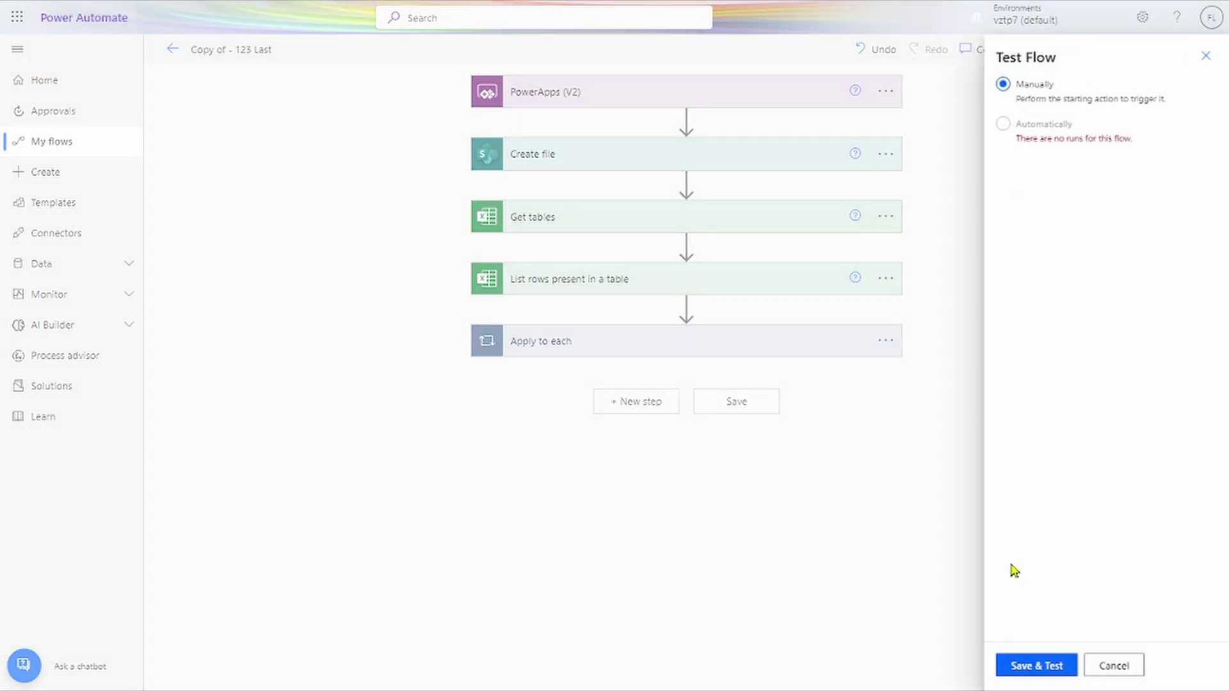
left_click(1066, 667)
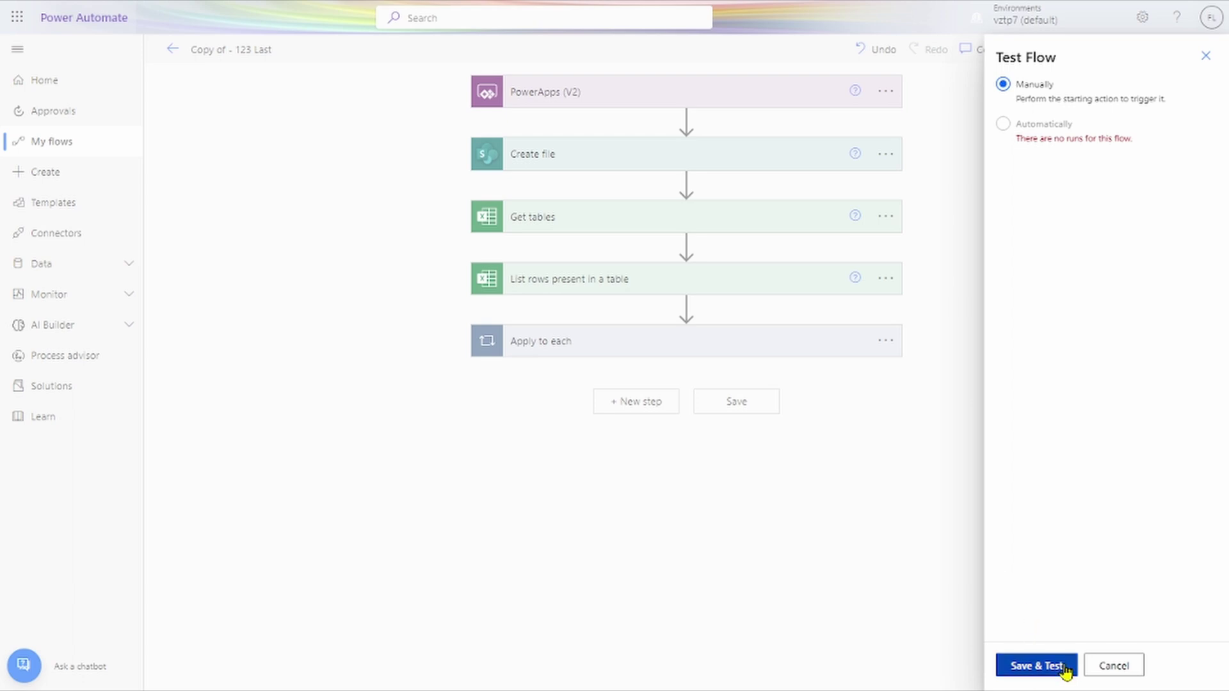
Switch to the Payroll SharePoint site and delete Book6R.xlsx from the open document library.
mouse_move(3, 233)
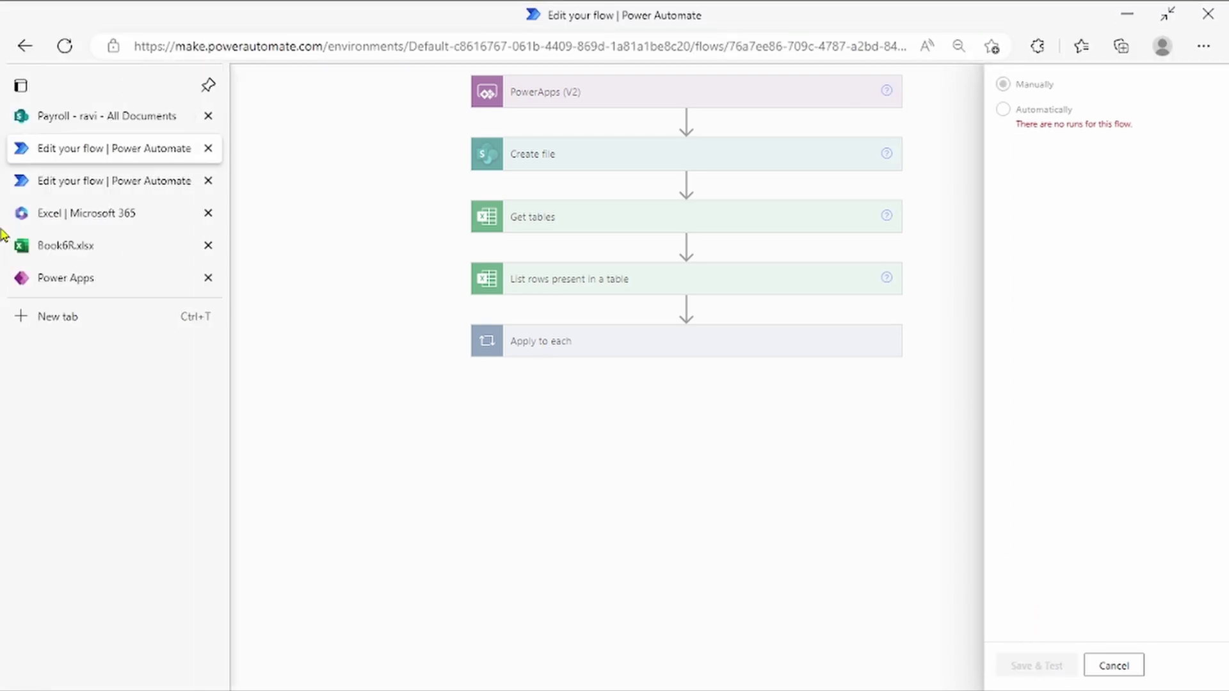
left_click(58, 121)
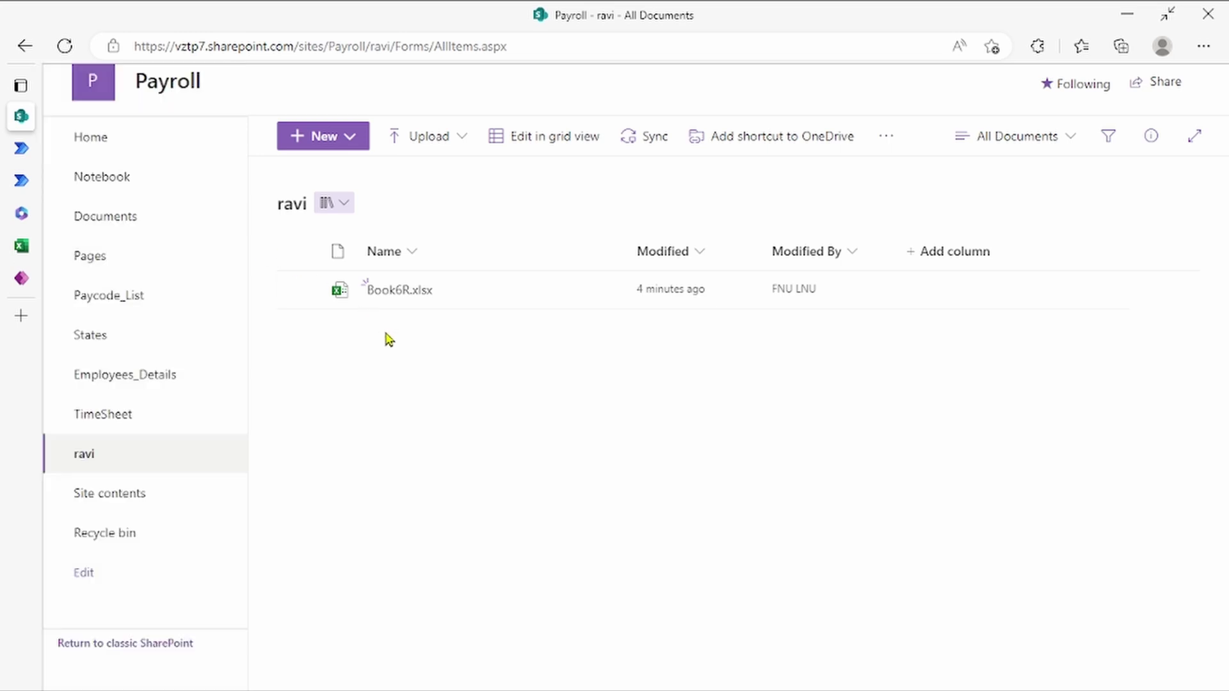
left_click(298, 290)
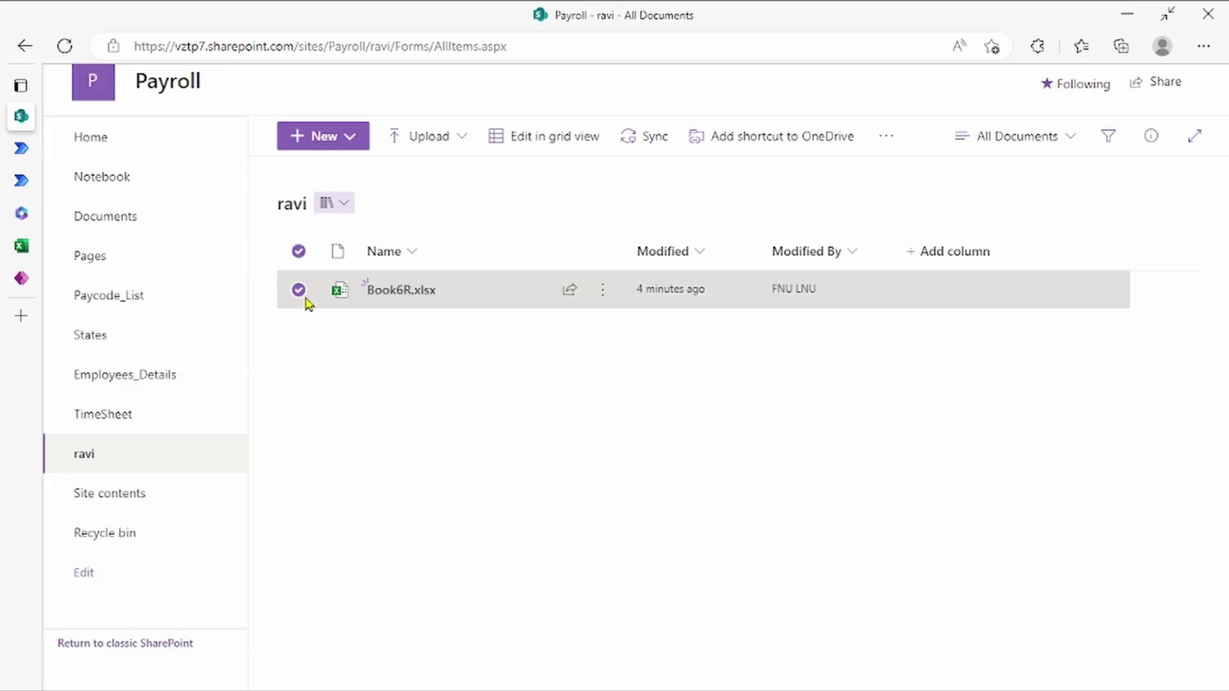
key("Delete")
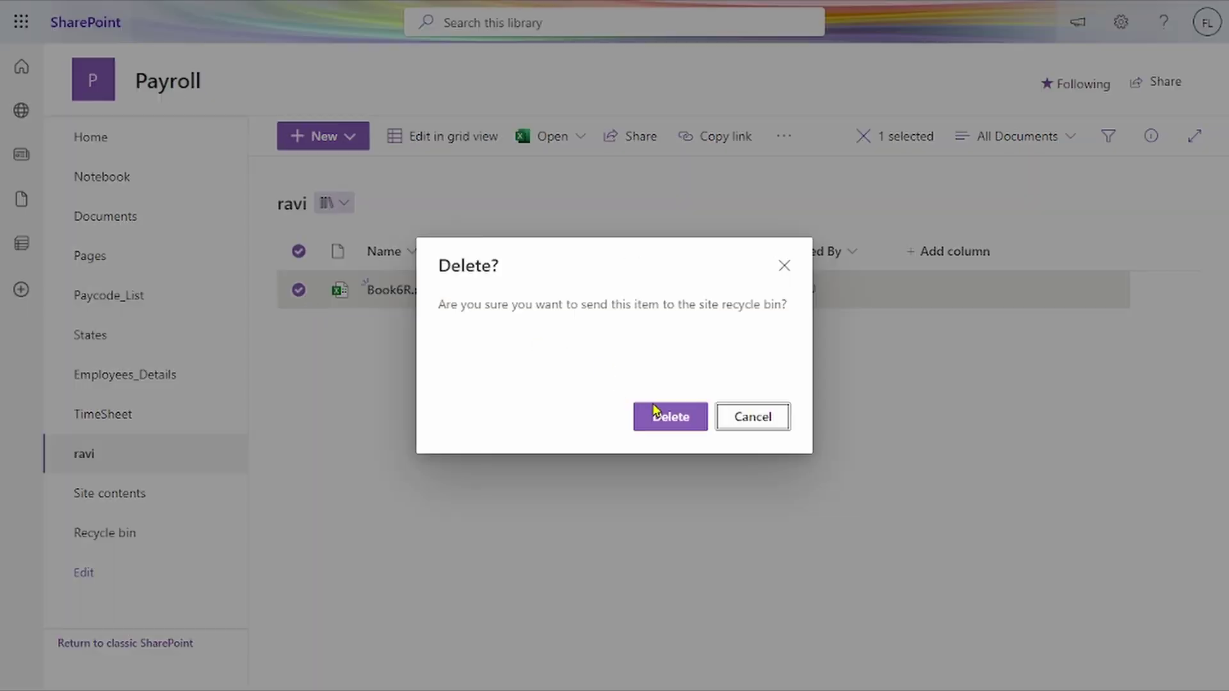
left_click(653, 424)
Return to the flow test in Power Automate, import Book6R from Downloads as the File Content, and run the flow.
mouse_move(3, 397)
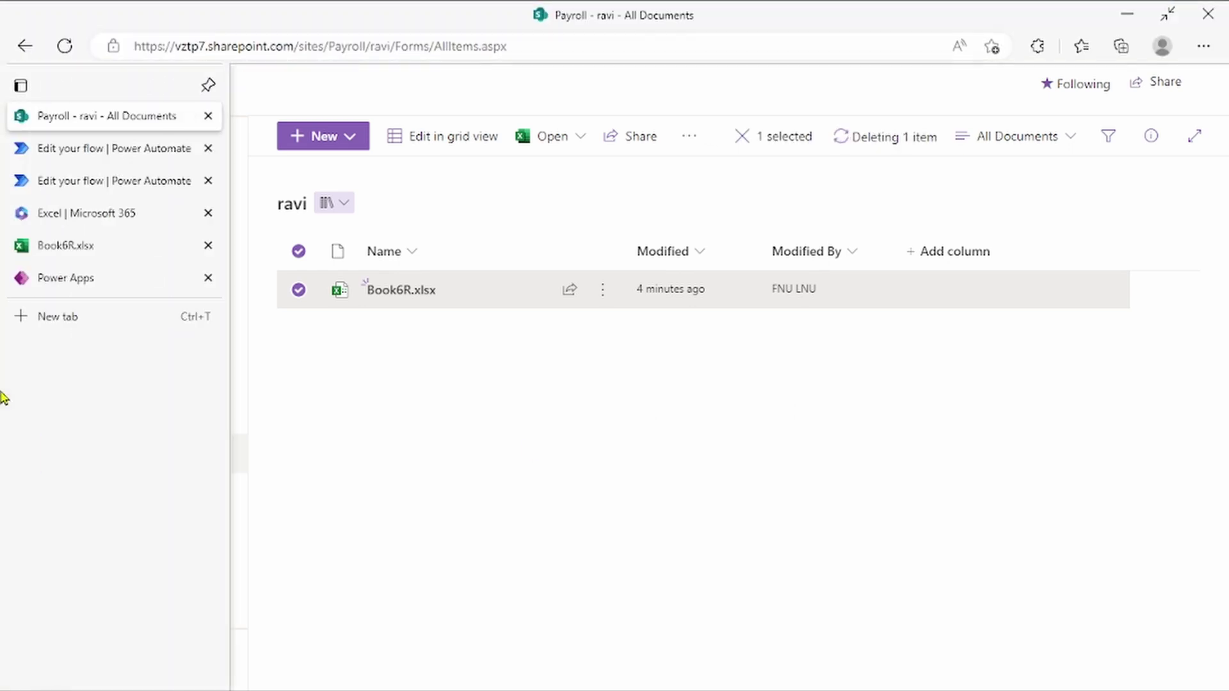
left_click(50, 157)
left_click(1190, 150)
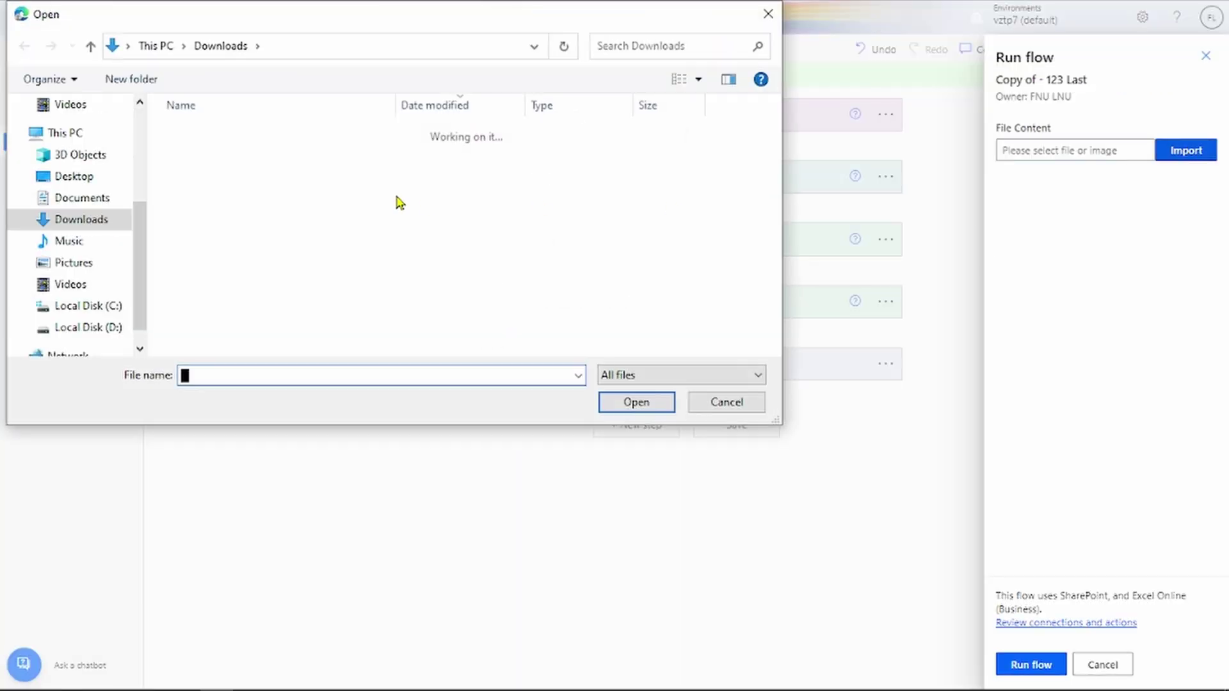
left_click(266, 226)
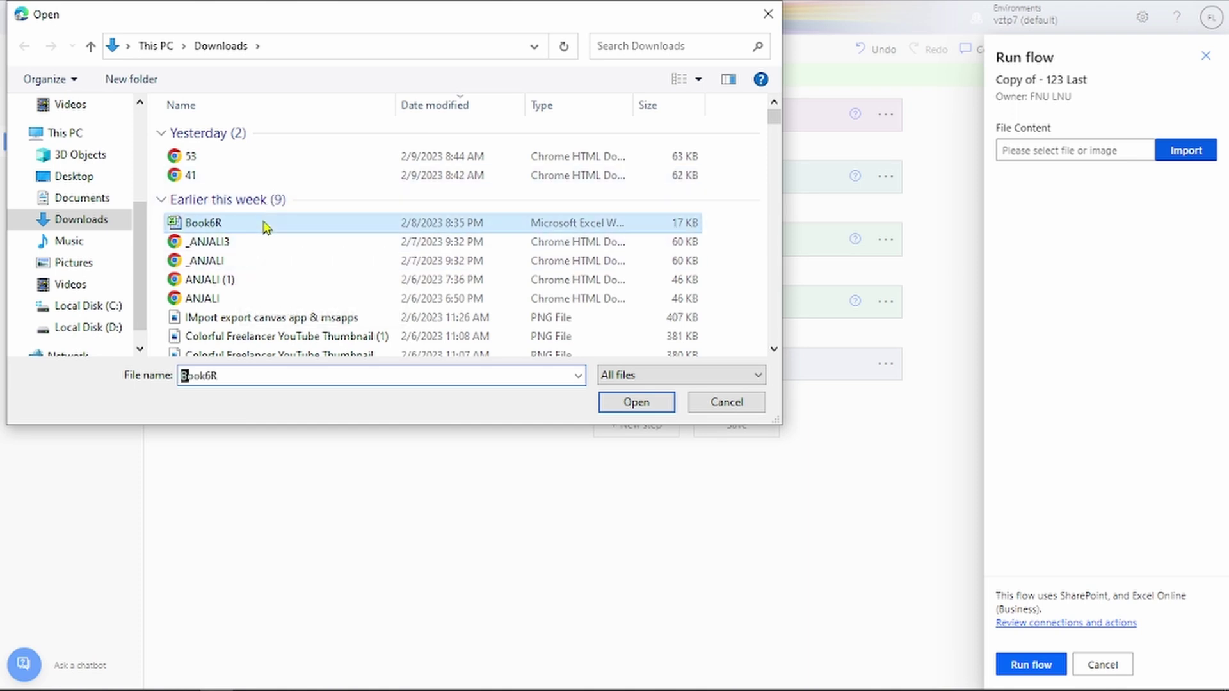
left_click(659, 406)
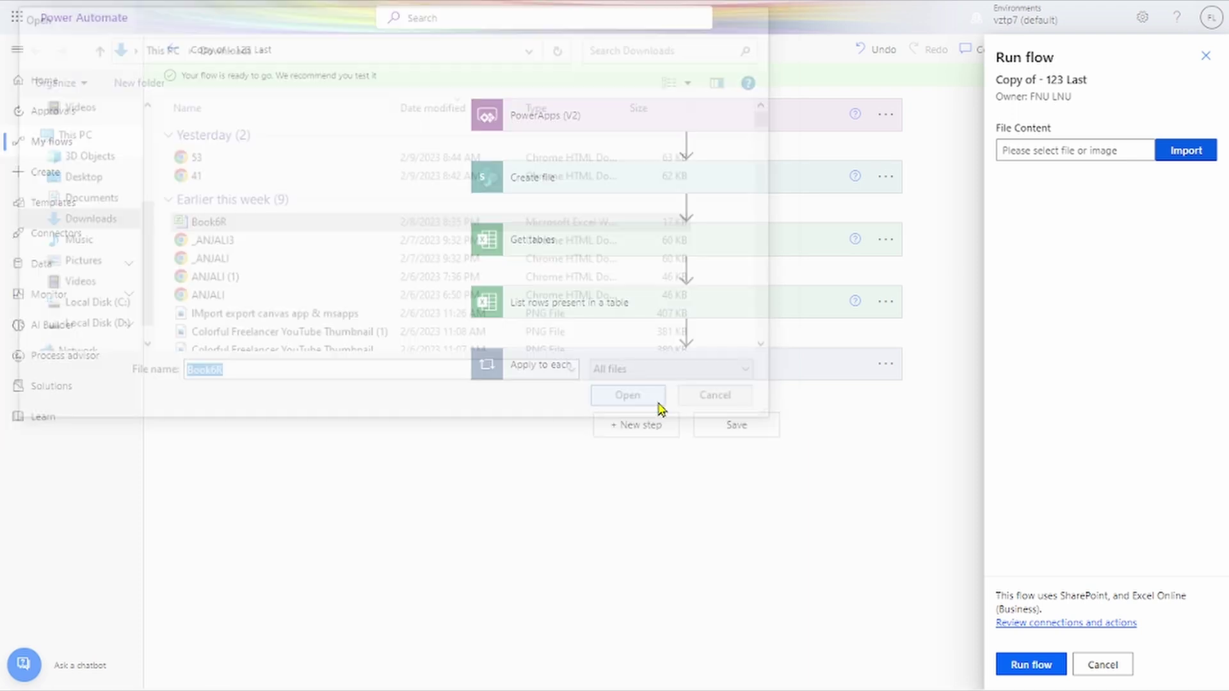
left_click(1032, 674)
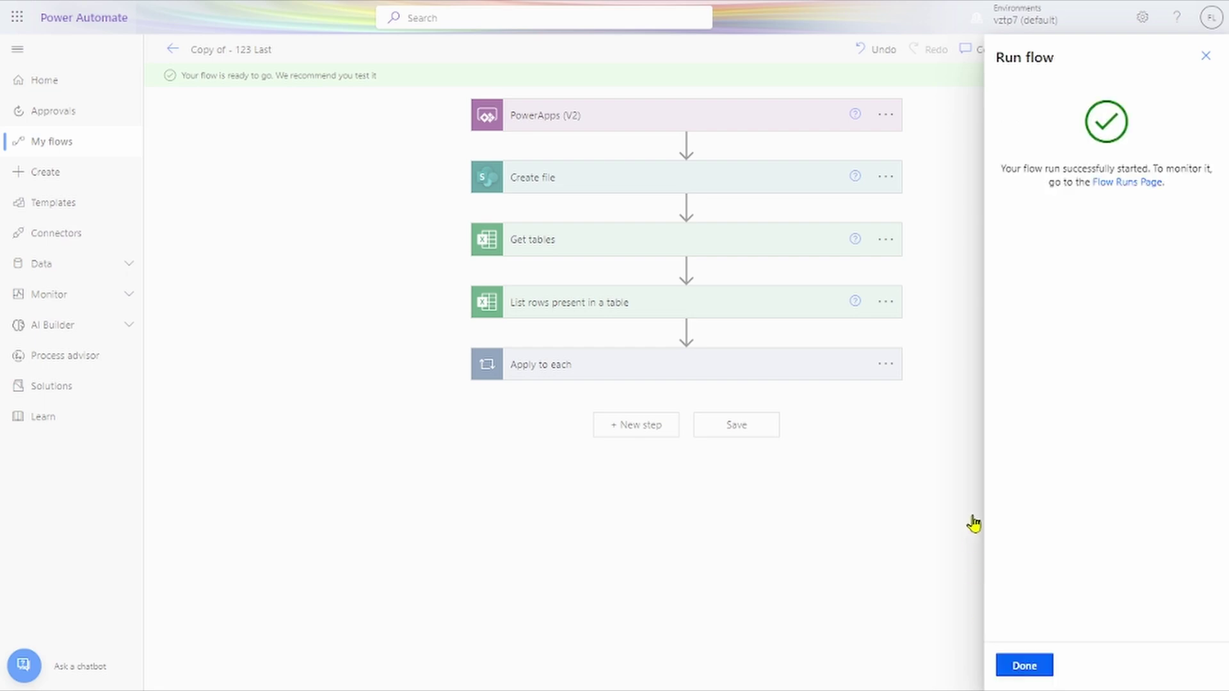
left_click(1019, 663)
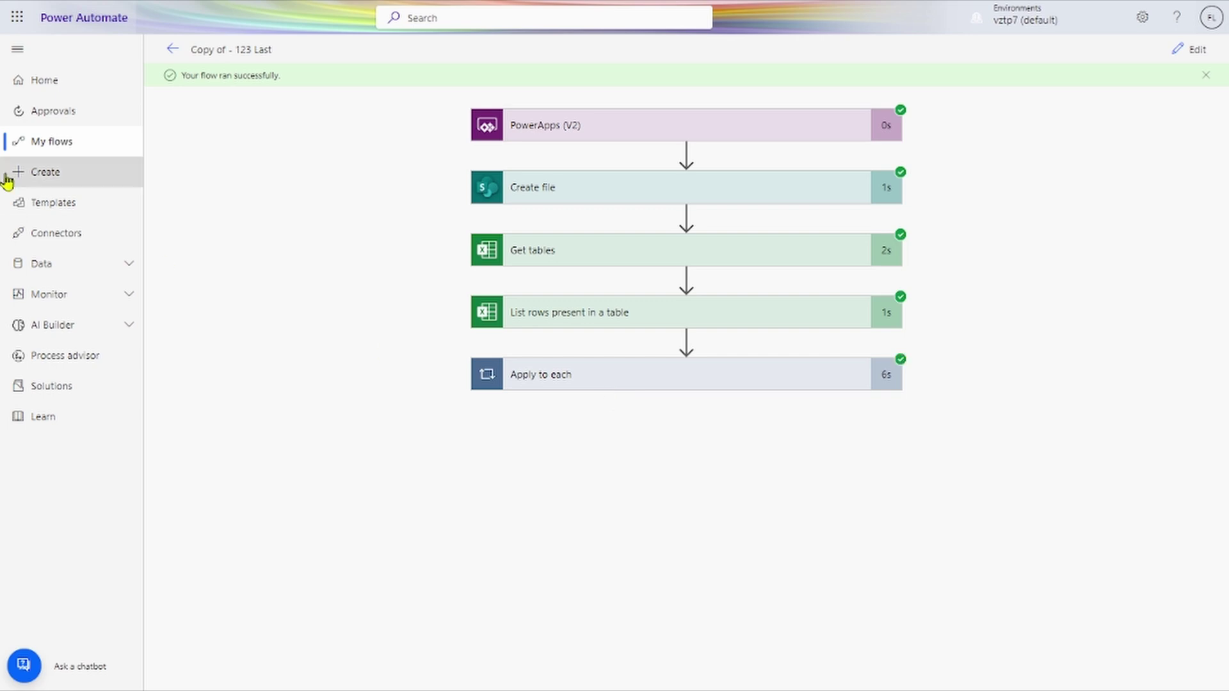
Check the TimeSheet list on the Payroll SharePoint site for the uploaded rows, then reload the document library receiving the file.
mouse_move(6, 179)
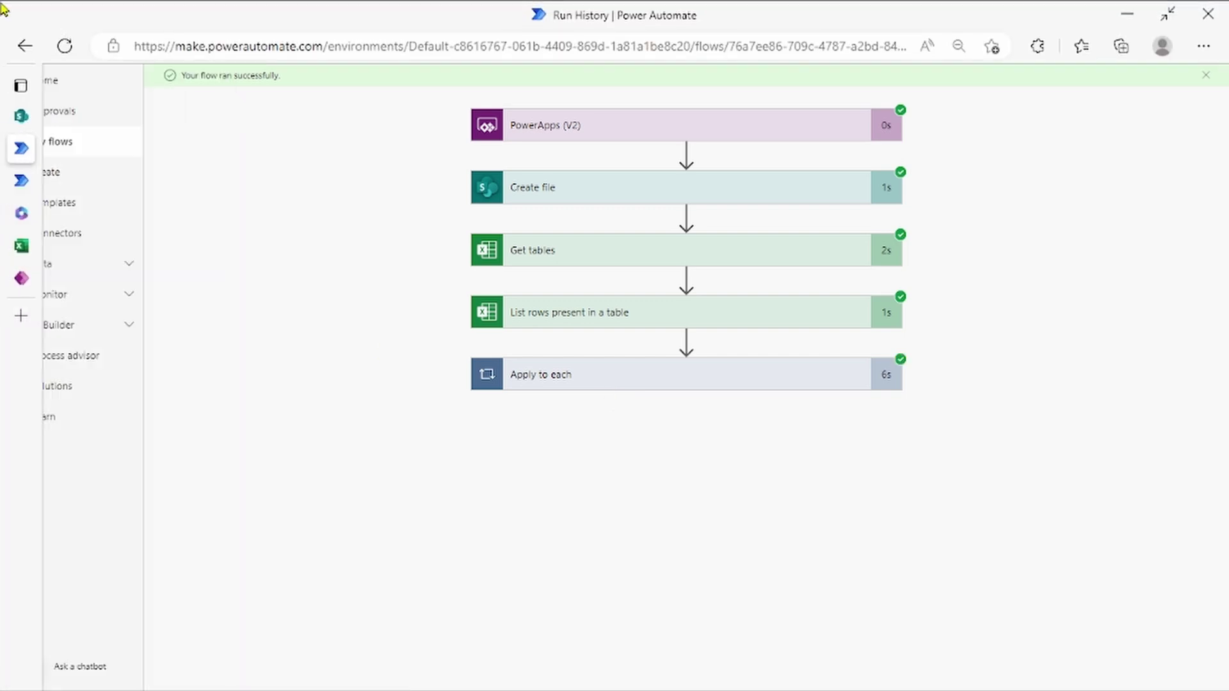
left_click(44, 119)
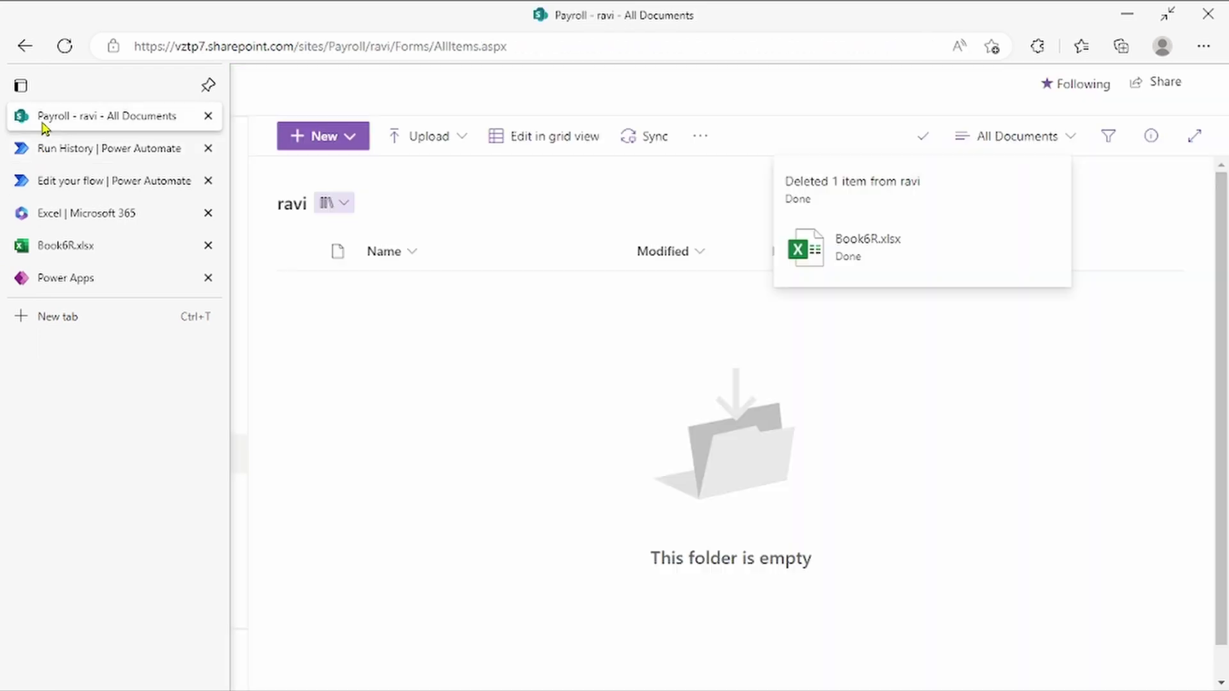
left_click(177, 419)
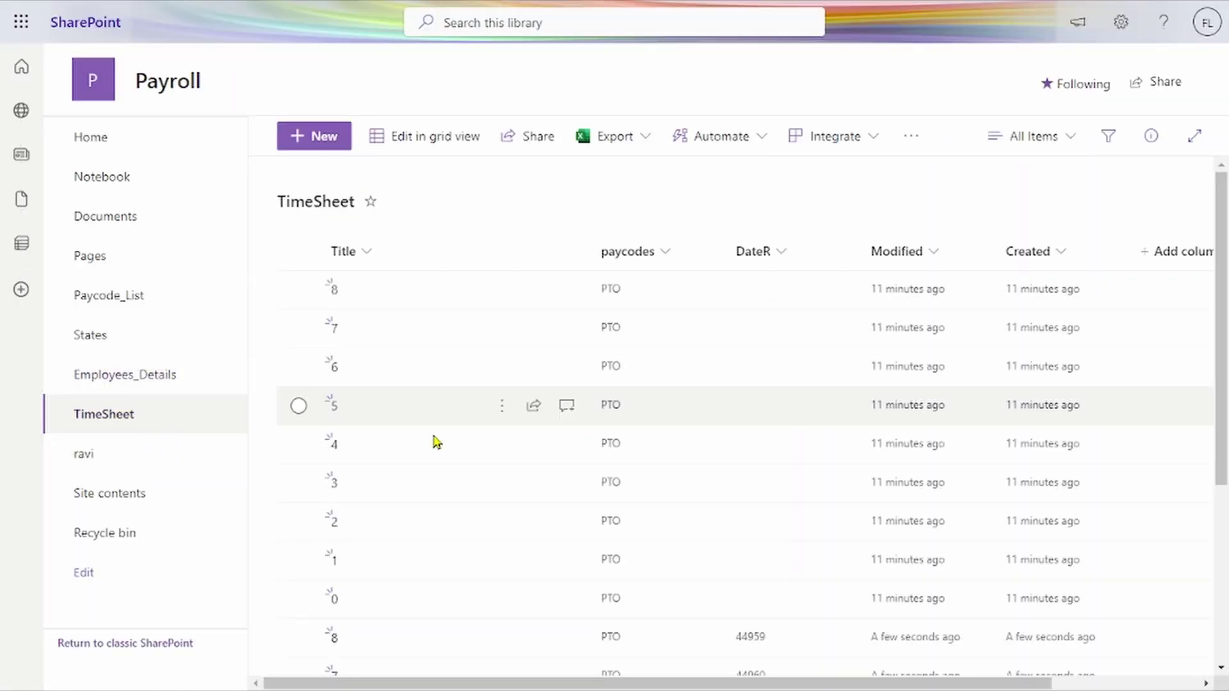
scroll(511, 463, "down", 4)
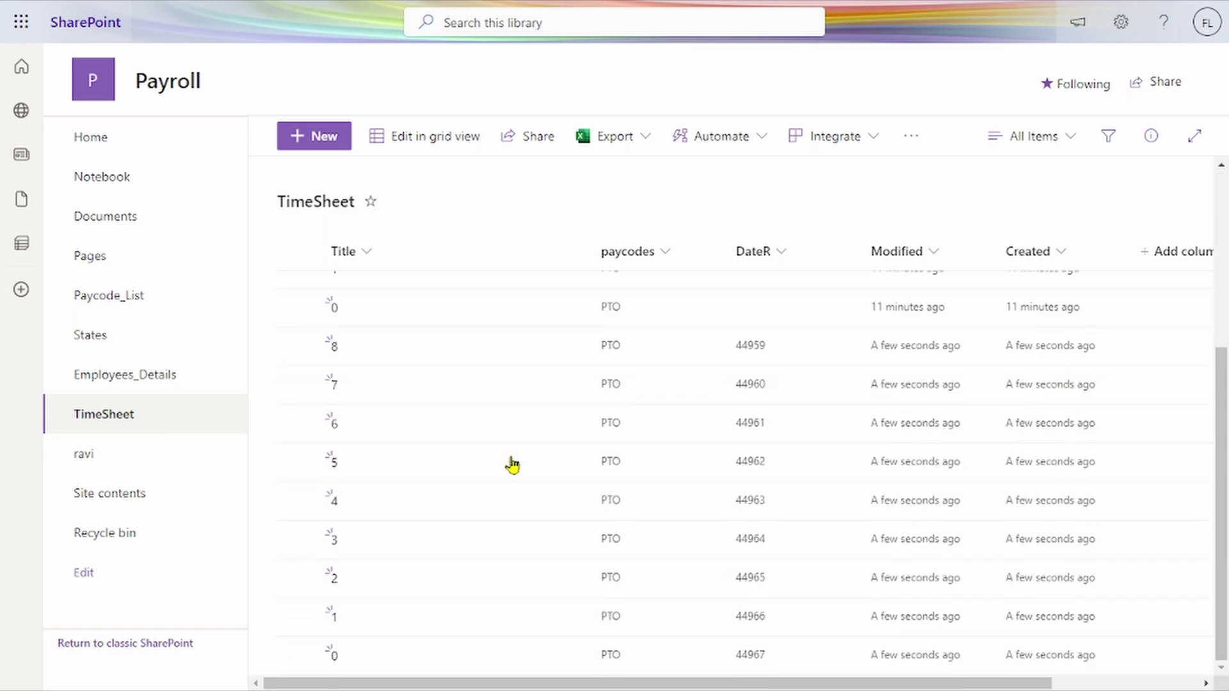
left_click(142, 456)
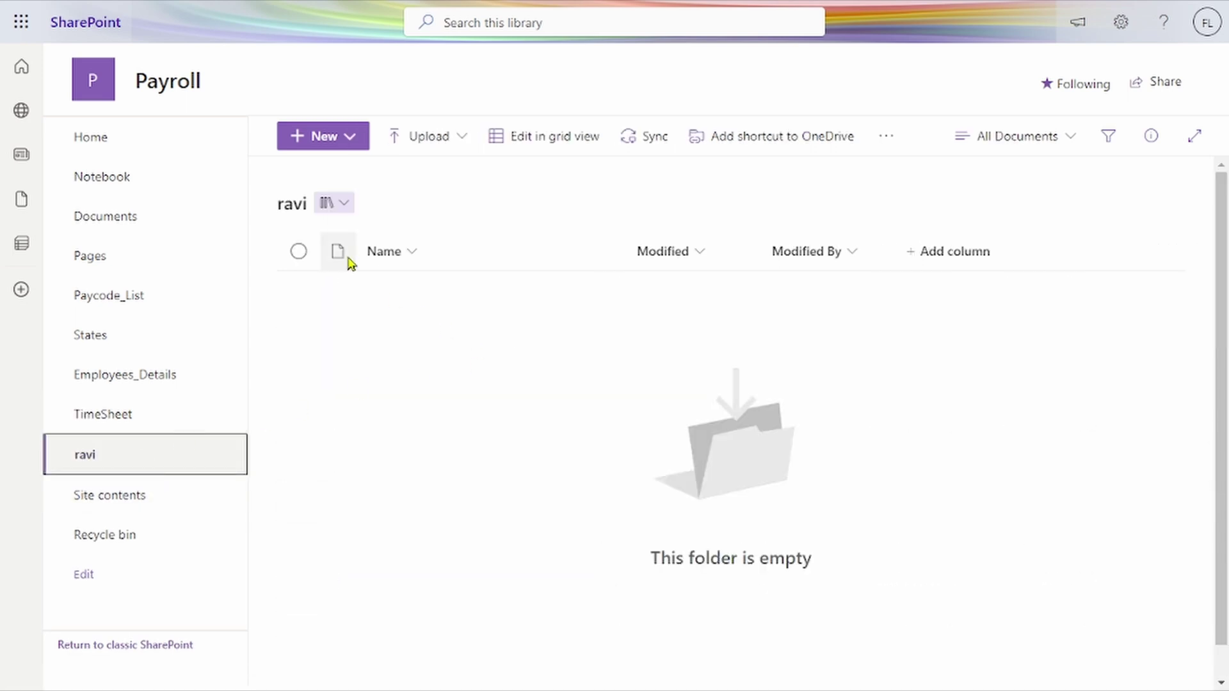
mouse_move(41, 8)
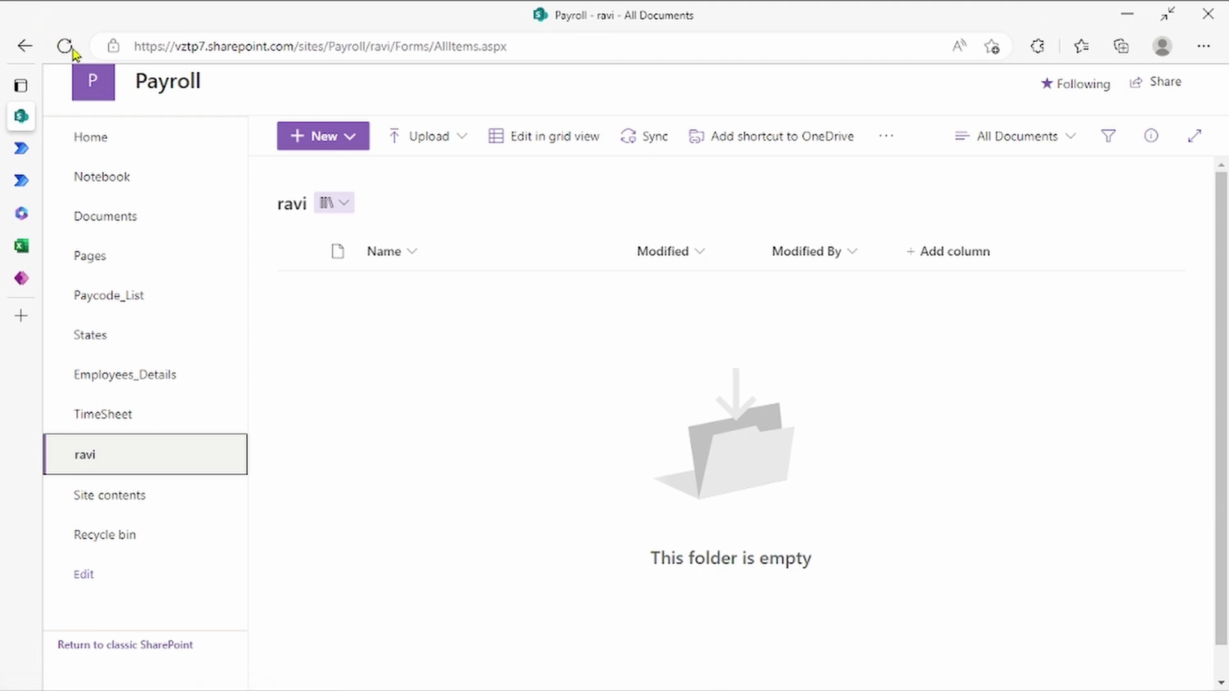
left_click(65, 46)
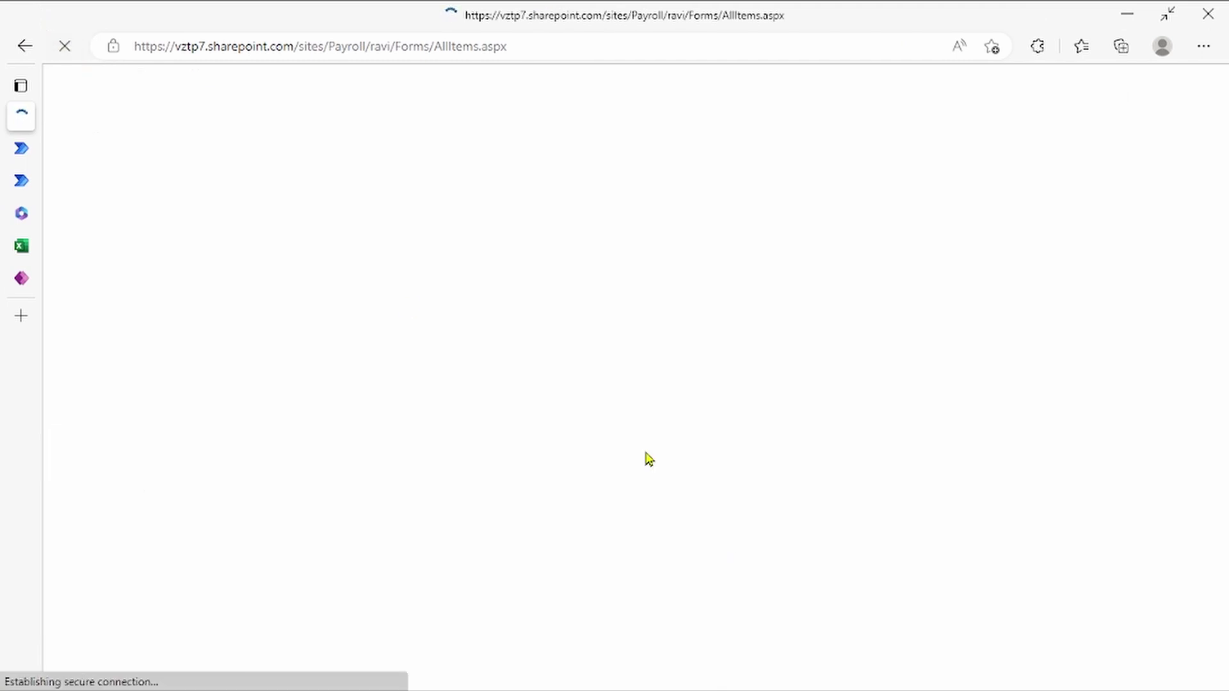